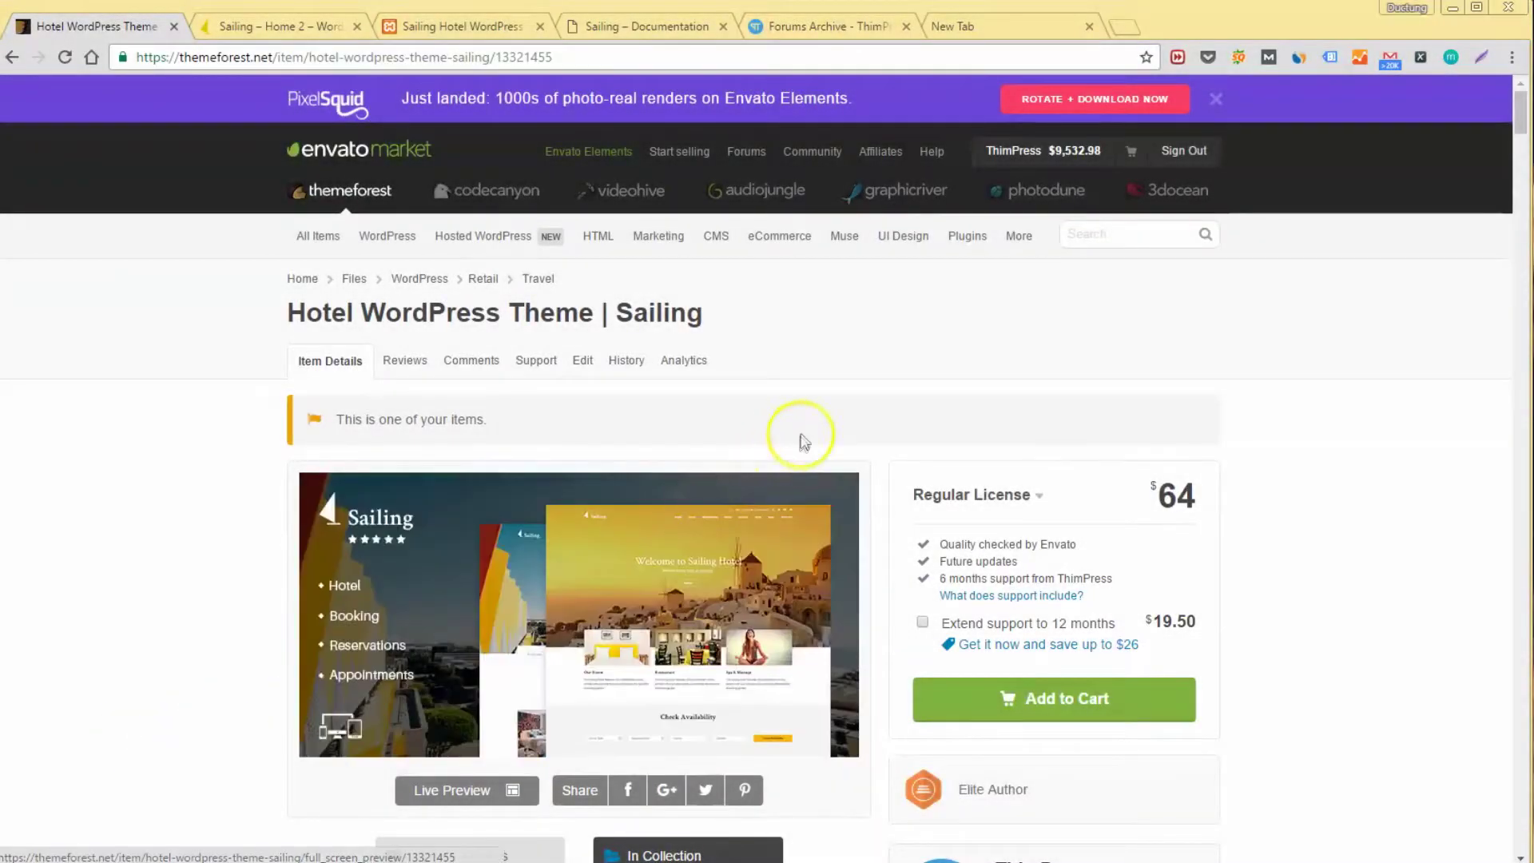
Step: Highlight 'Hotel WordPress' in the title and read down to the One Click to Install Demo Data banner
left_click_drag(313, 304, 465, 318)
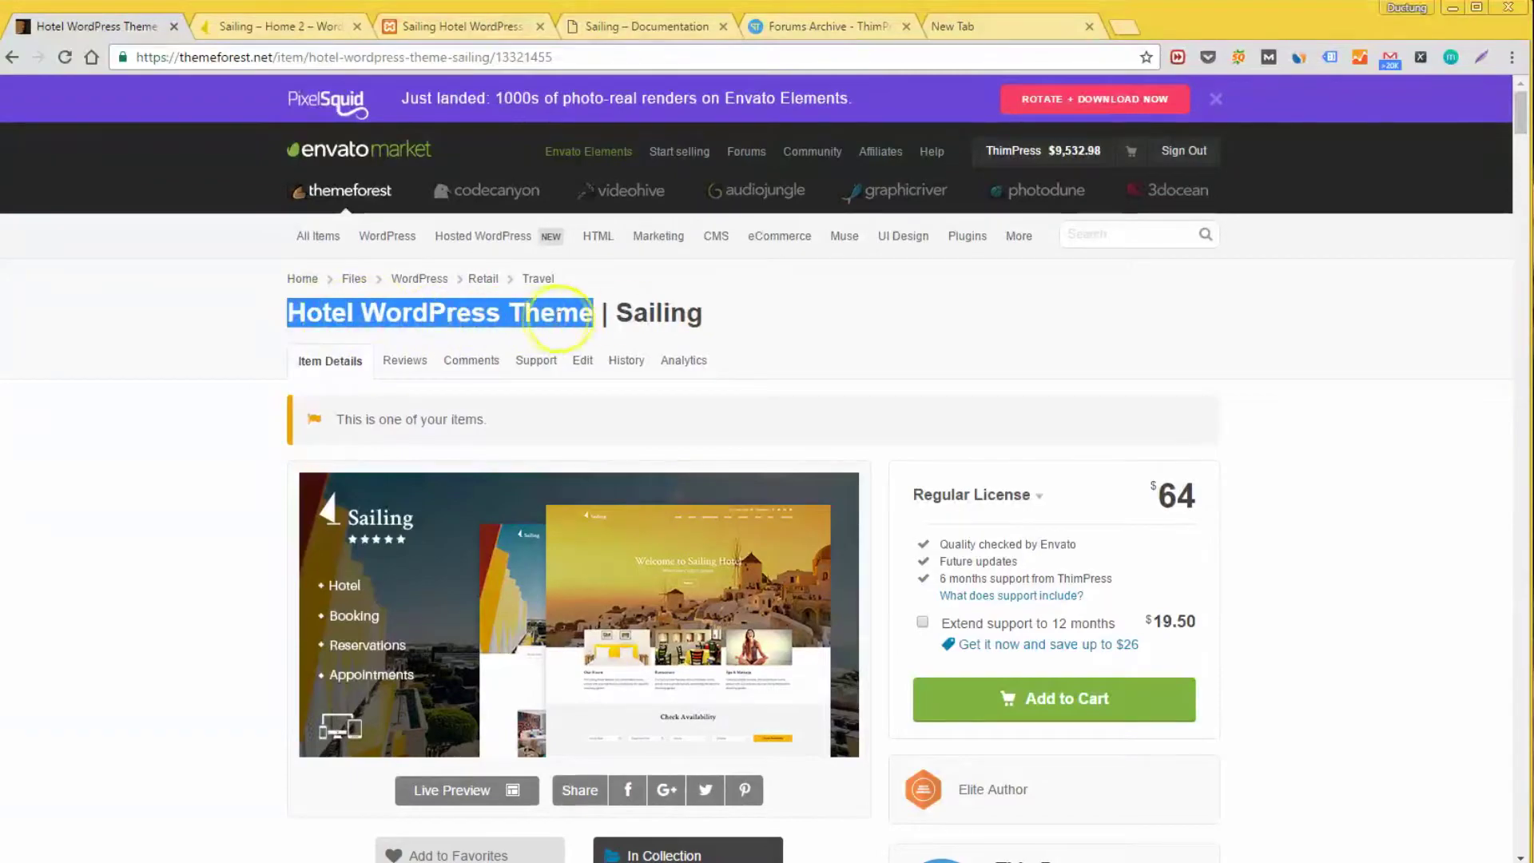
scroll(815, 315, "down", 6)
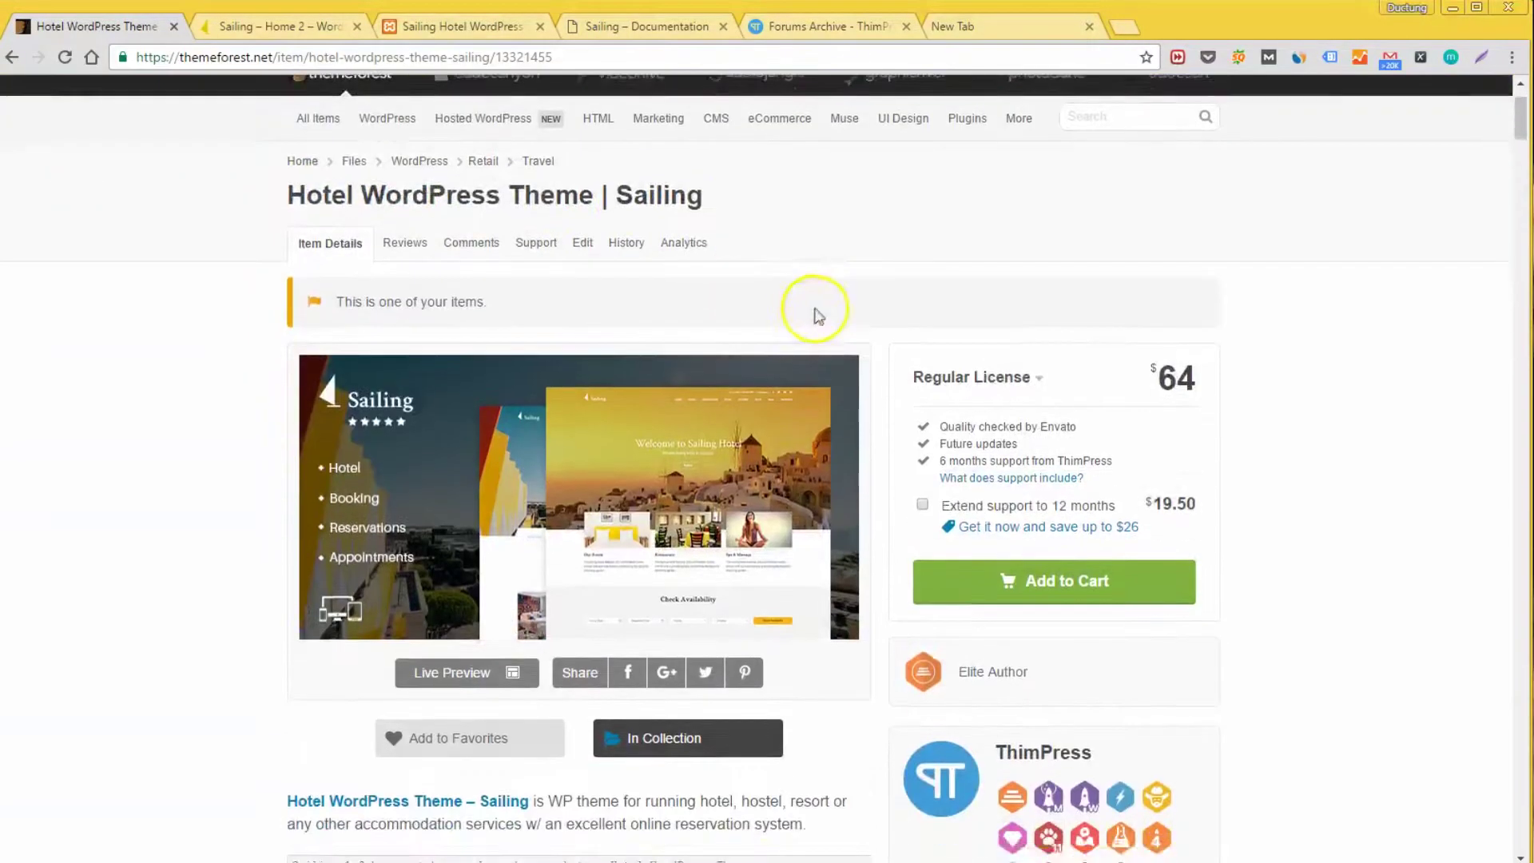
scroll(823, 335, "down", 6)
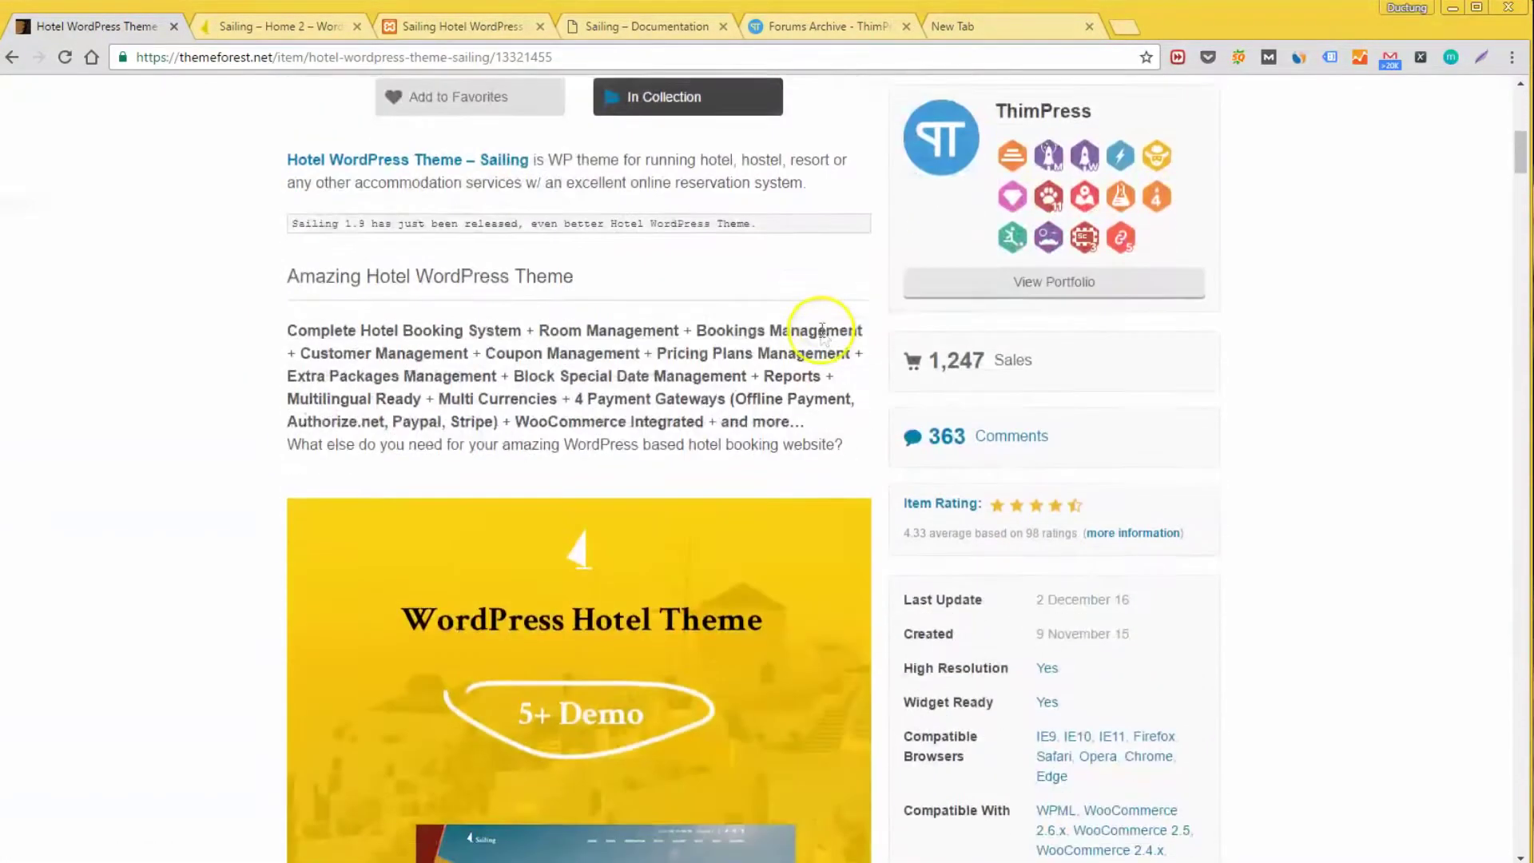
scroll(892, 318, "down", 2)
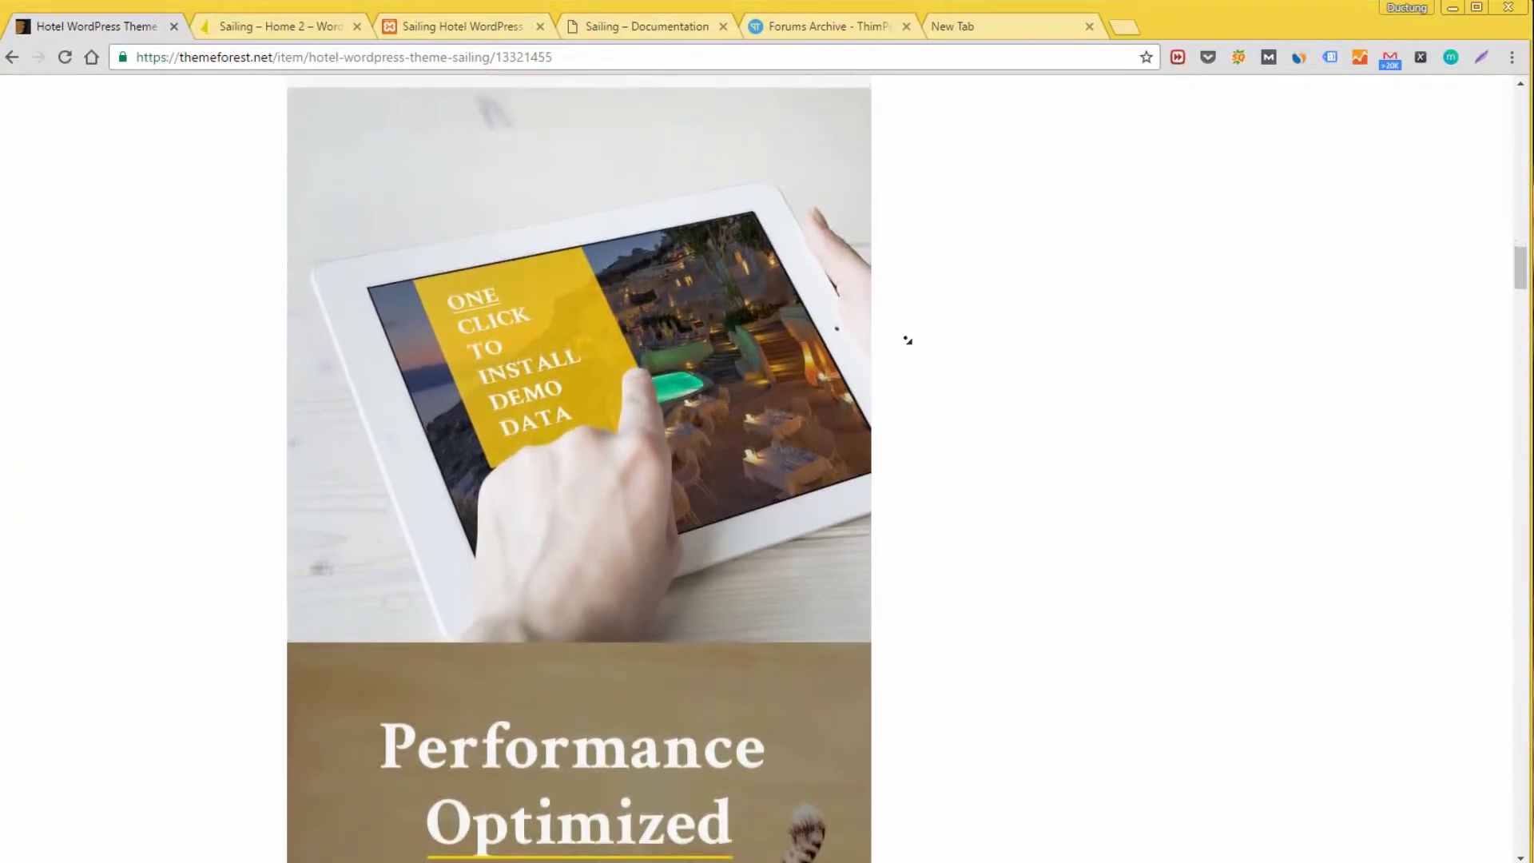
scroll(908, 340, "down", 2)
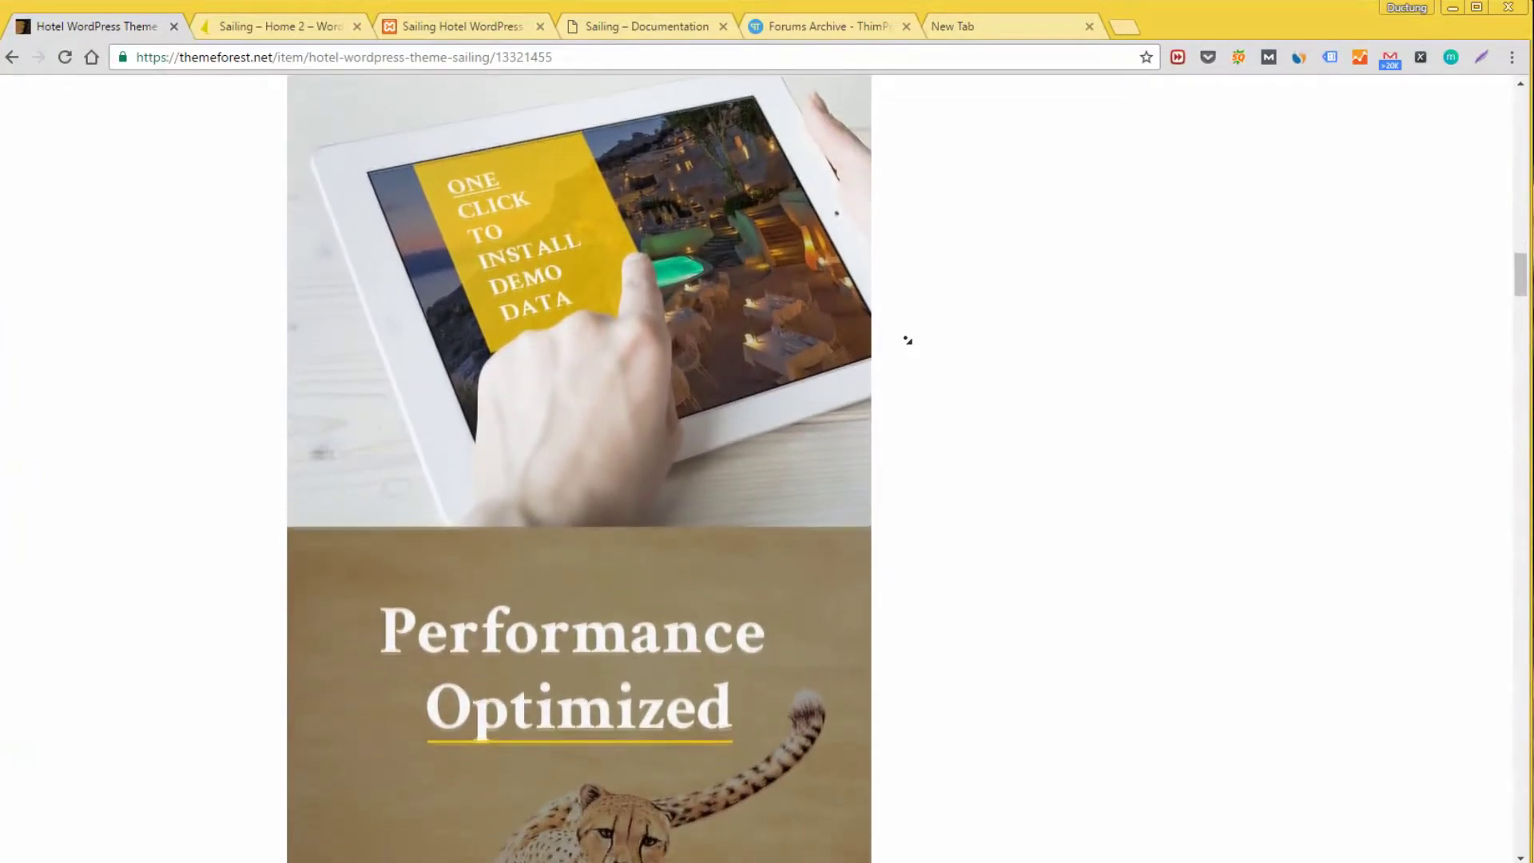
Step: Read through the Performance Optimized and feature-list sections, then switch to the Sailing – Home 2 demo
scroll(907, 340, "down", 2)
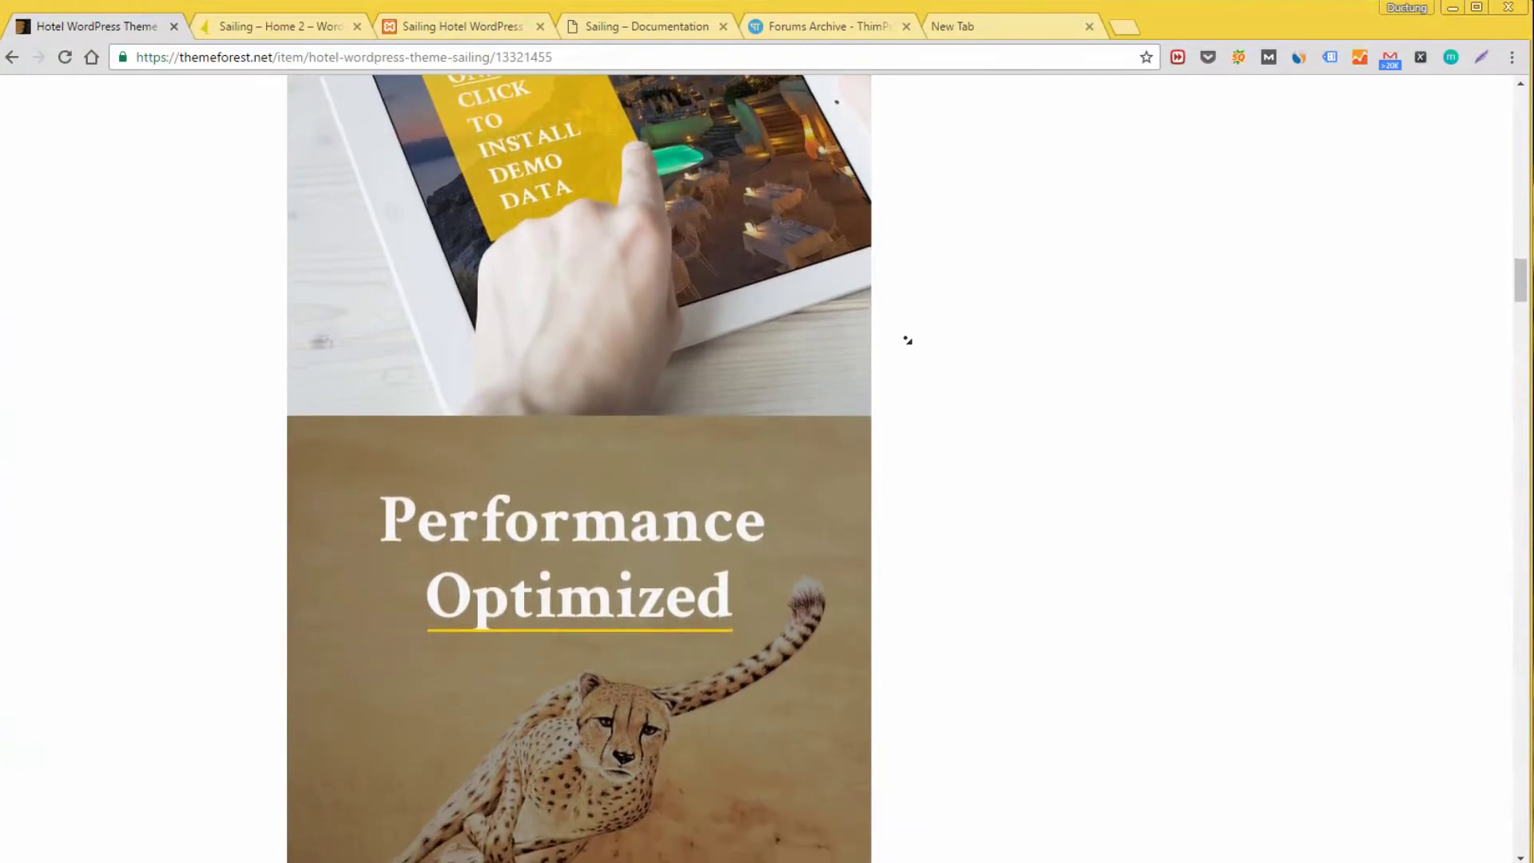
scroll(908, 341, "down", 3)
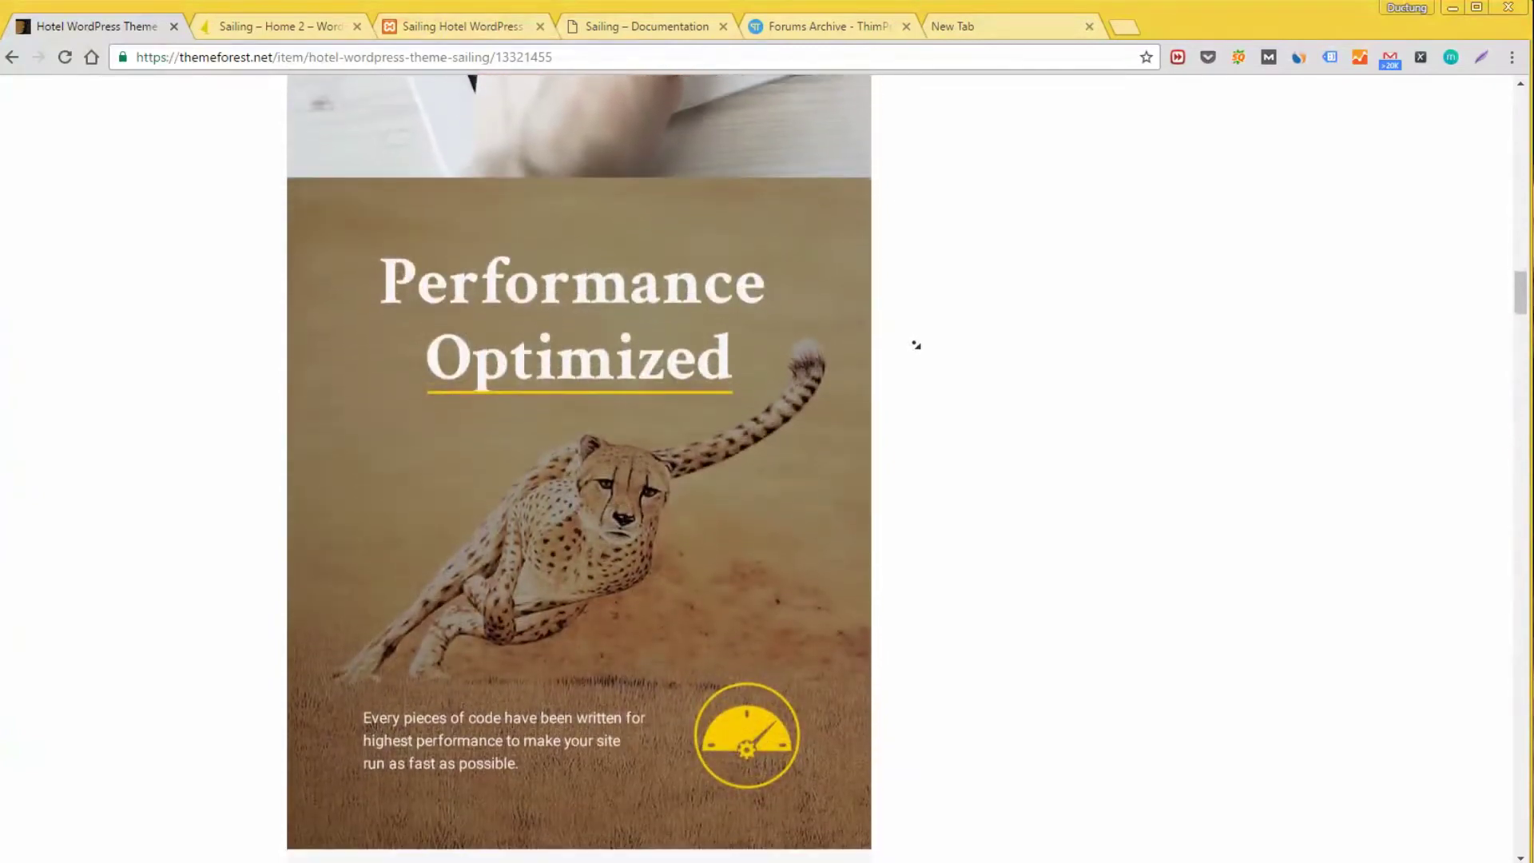
scroll(917, 344, "down", 2)
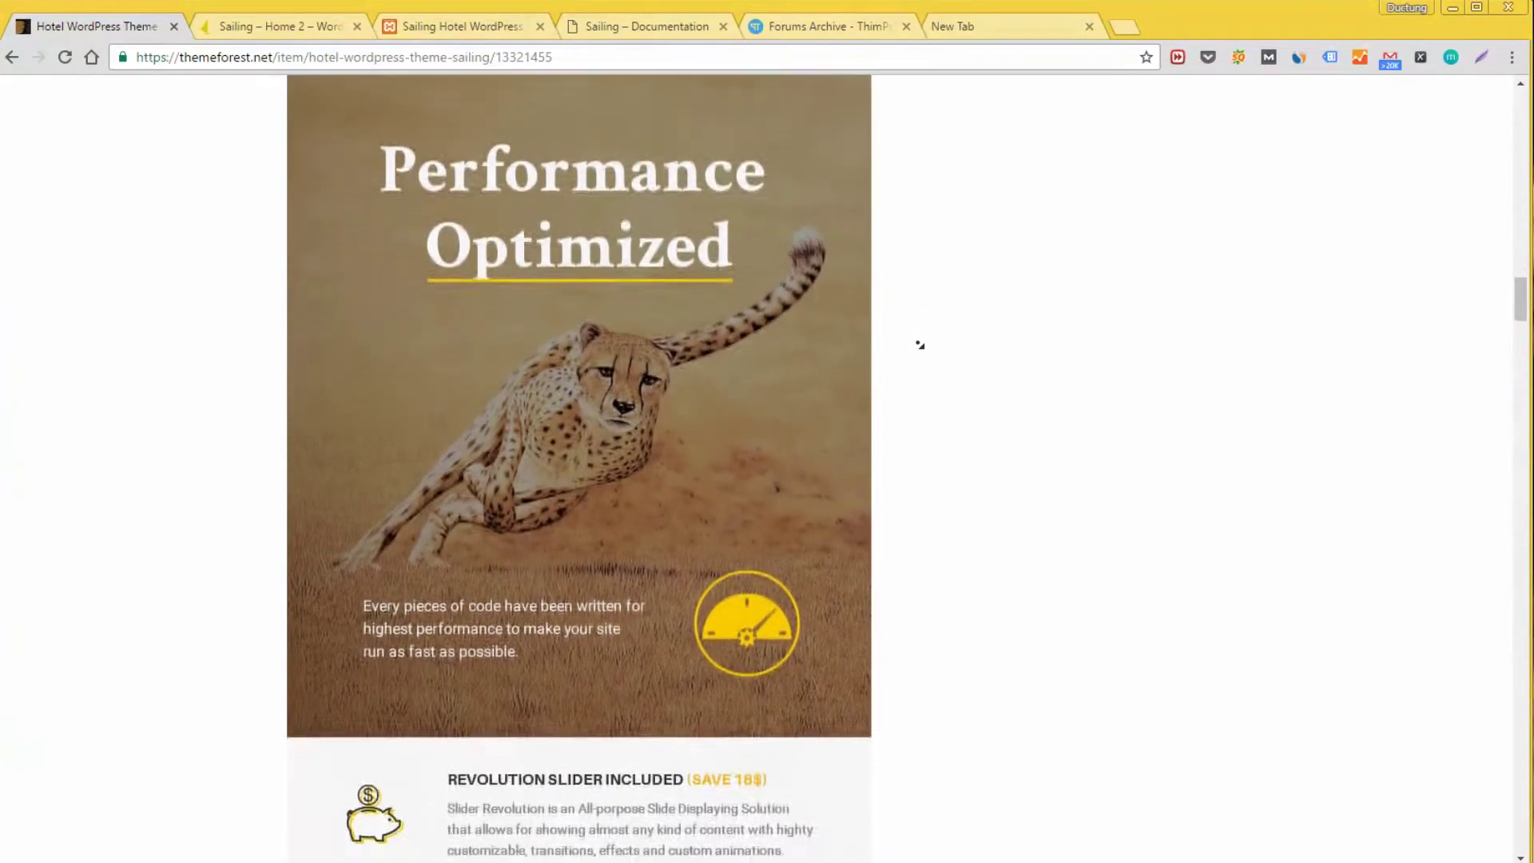
scroll(920, 344, "down", 2)
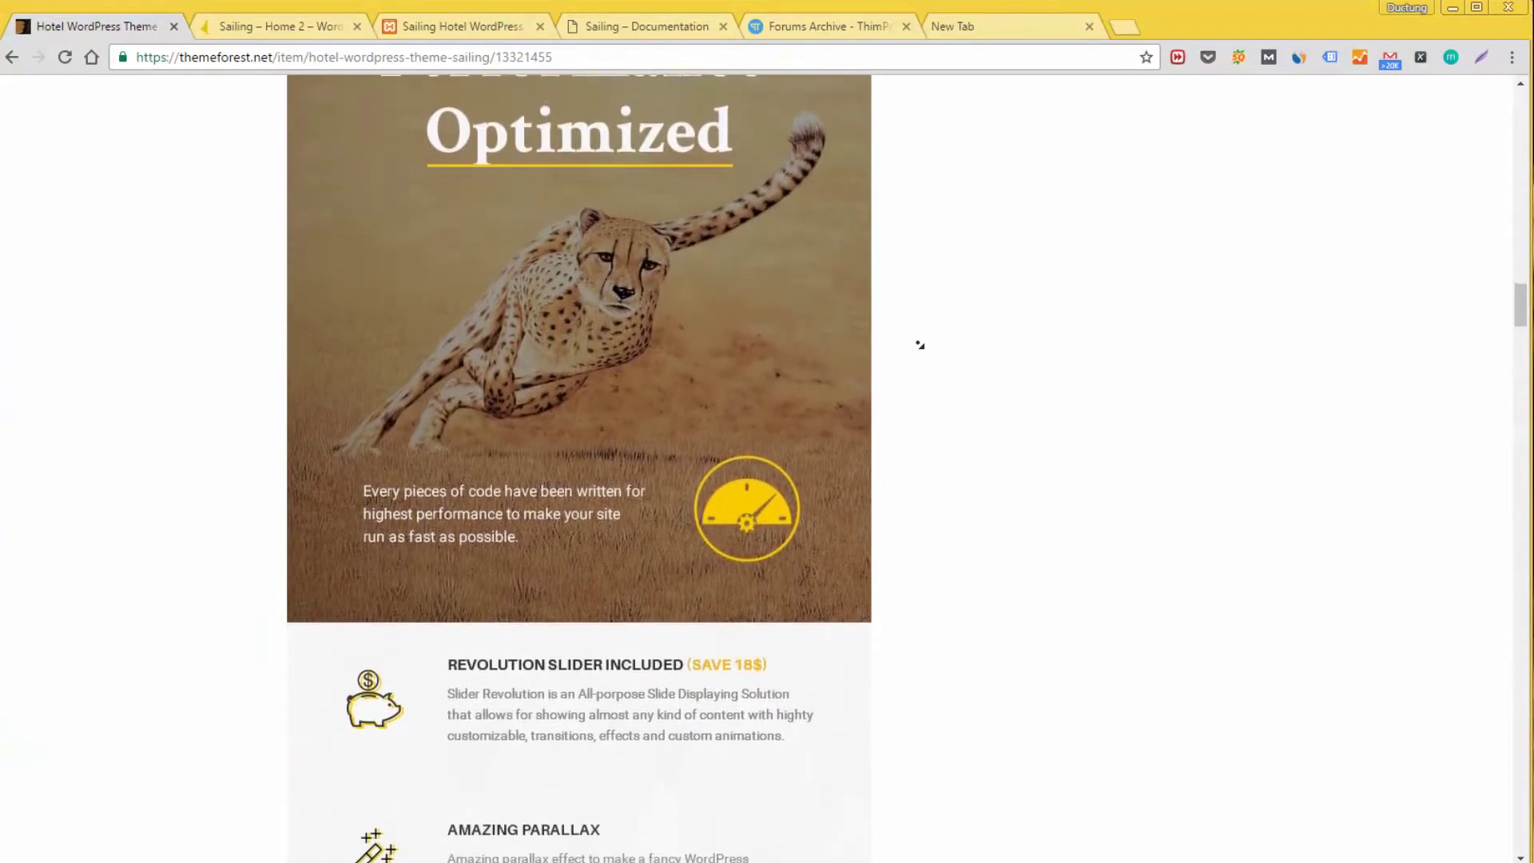
scroll(920, 344, "down", 2)
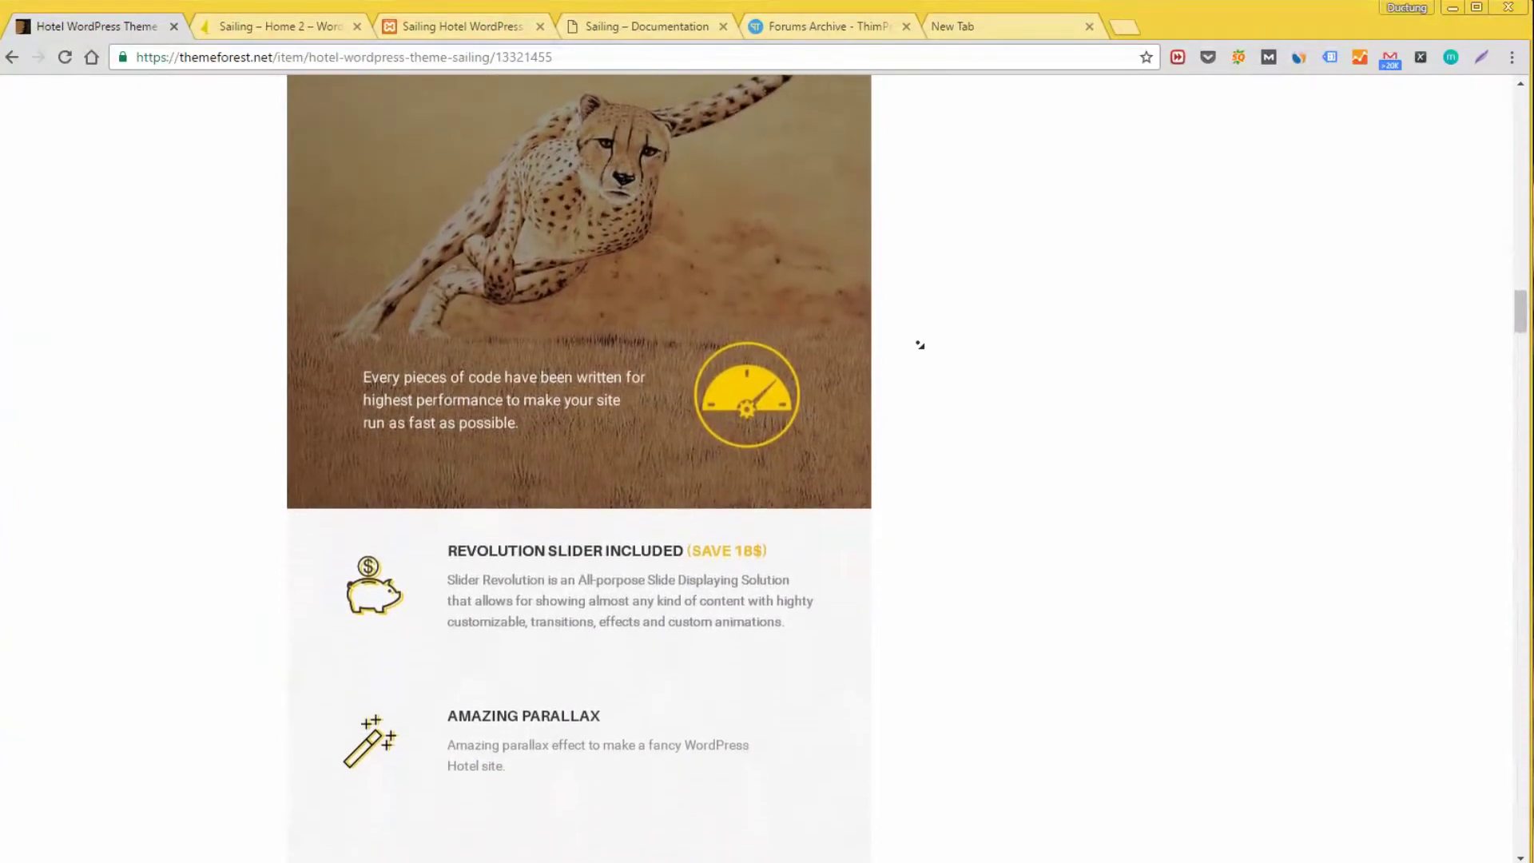
scroll(919, 344, "down", 2)
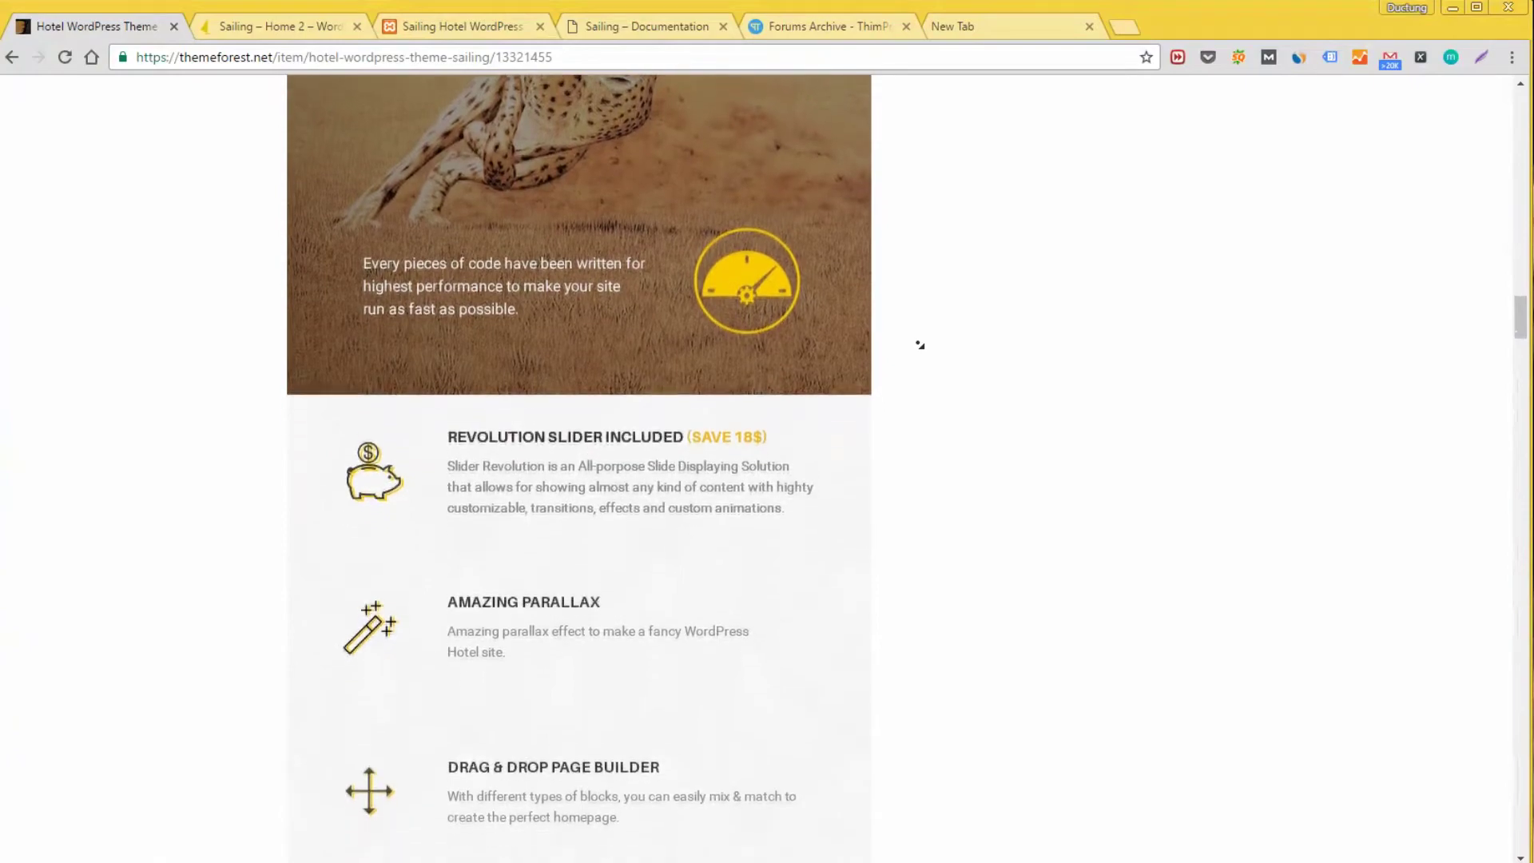
scroll(920, 344, "down", 1)
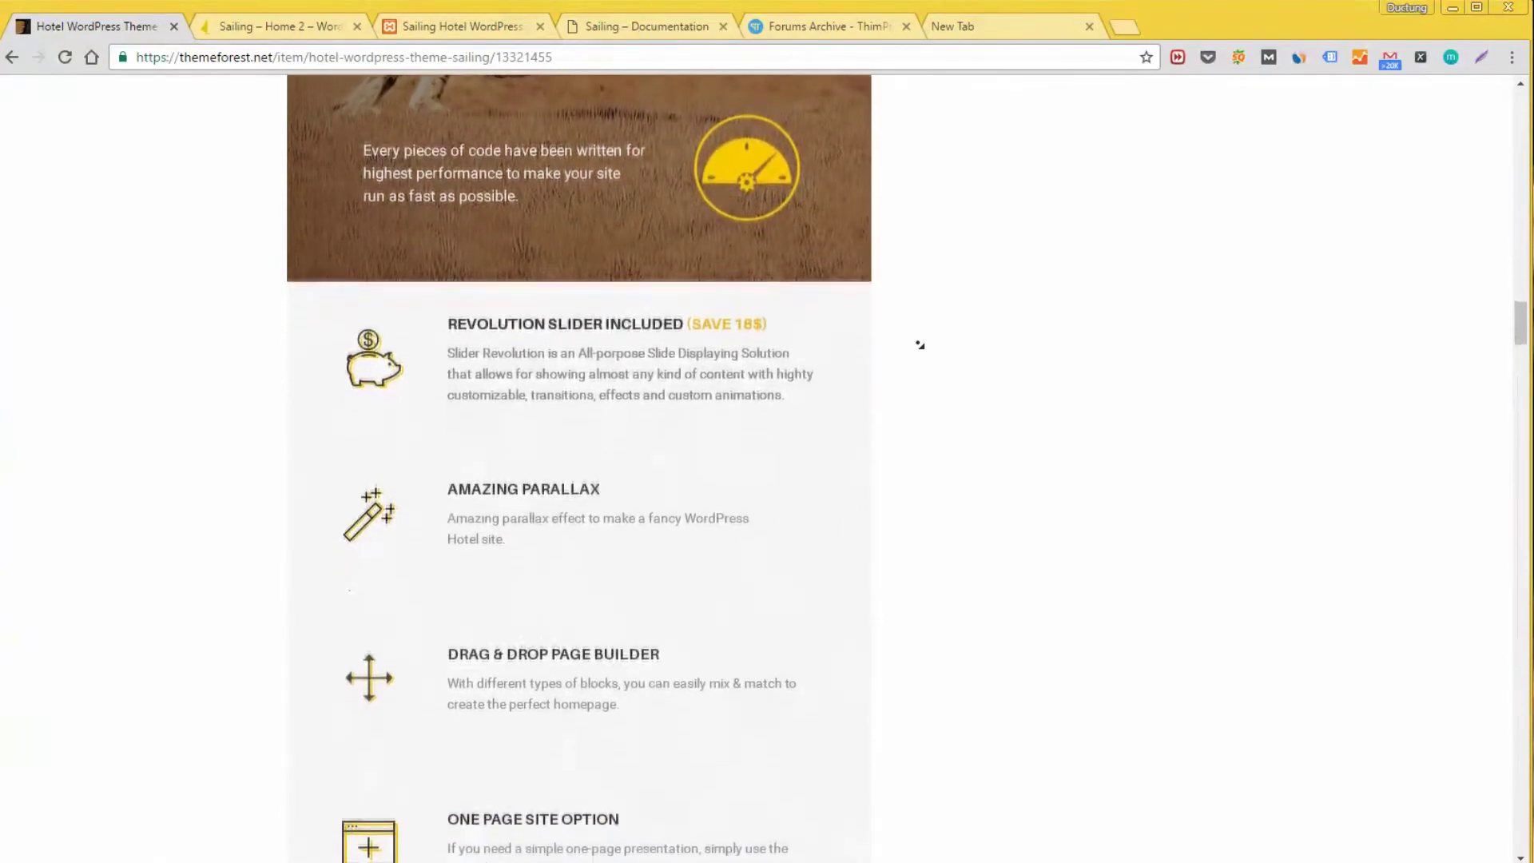
key("ctrl+Tab")
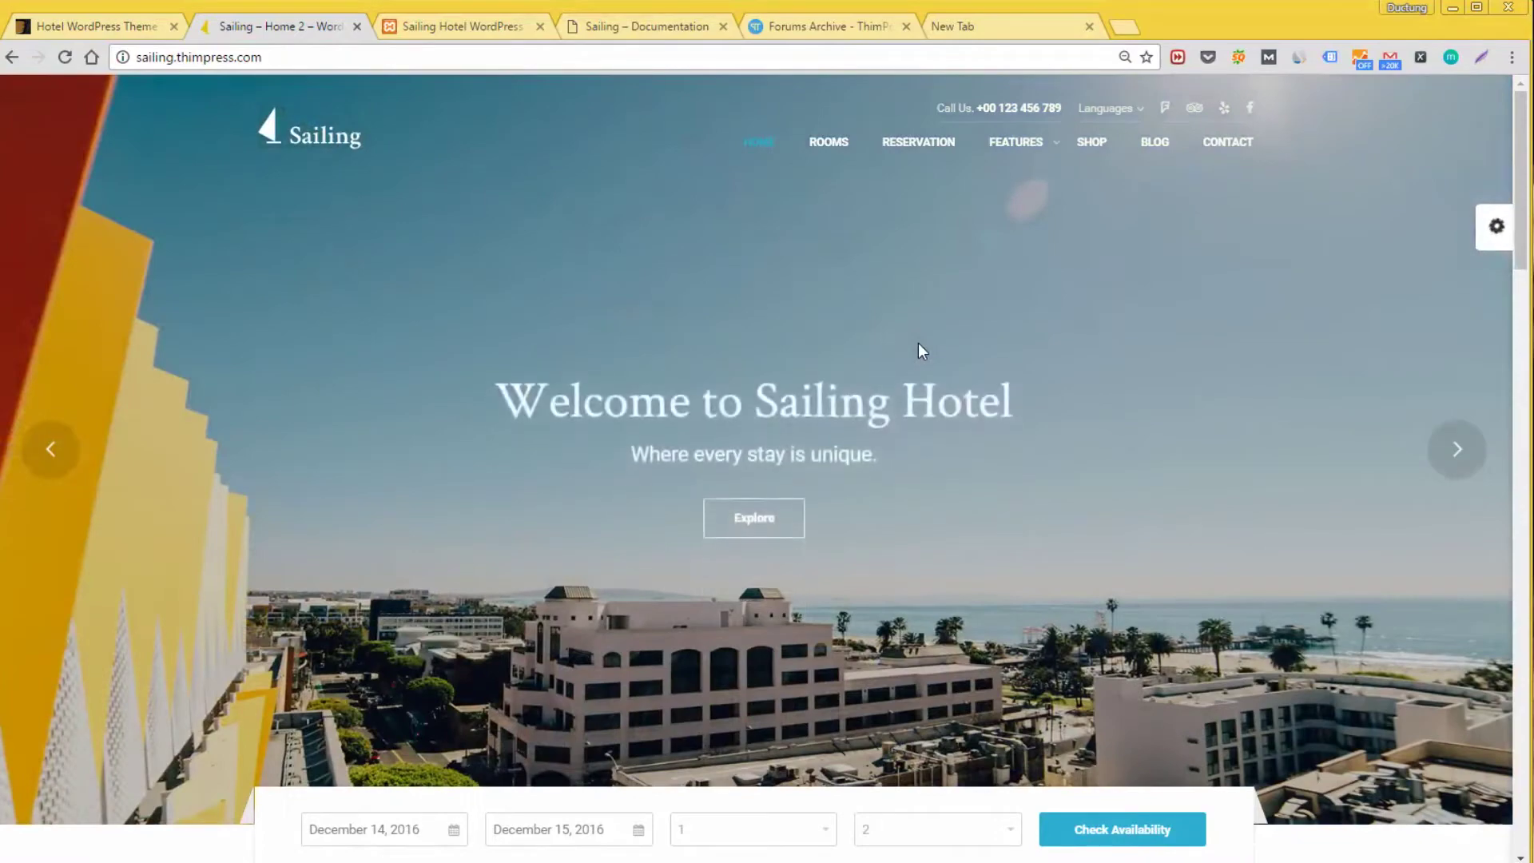
Step: Scroll down through the Sailing demo home page
scroll(918, 343, "down", 1)
scroll(919, 345, "down", 3)
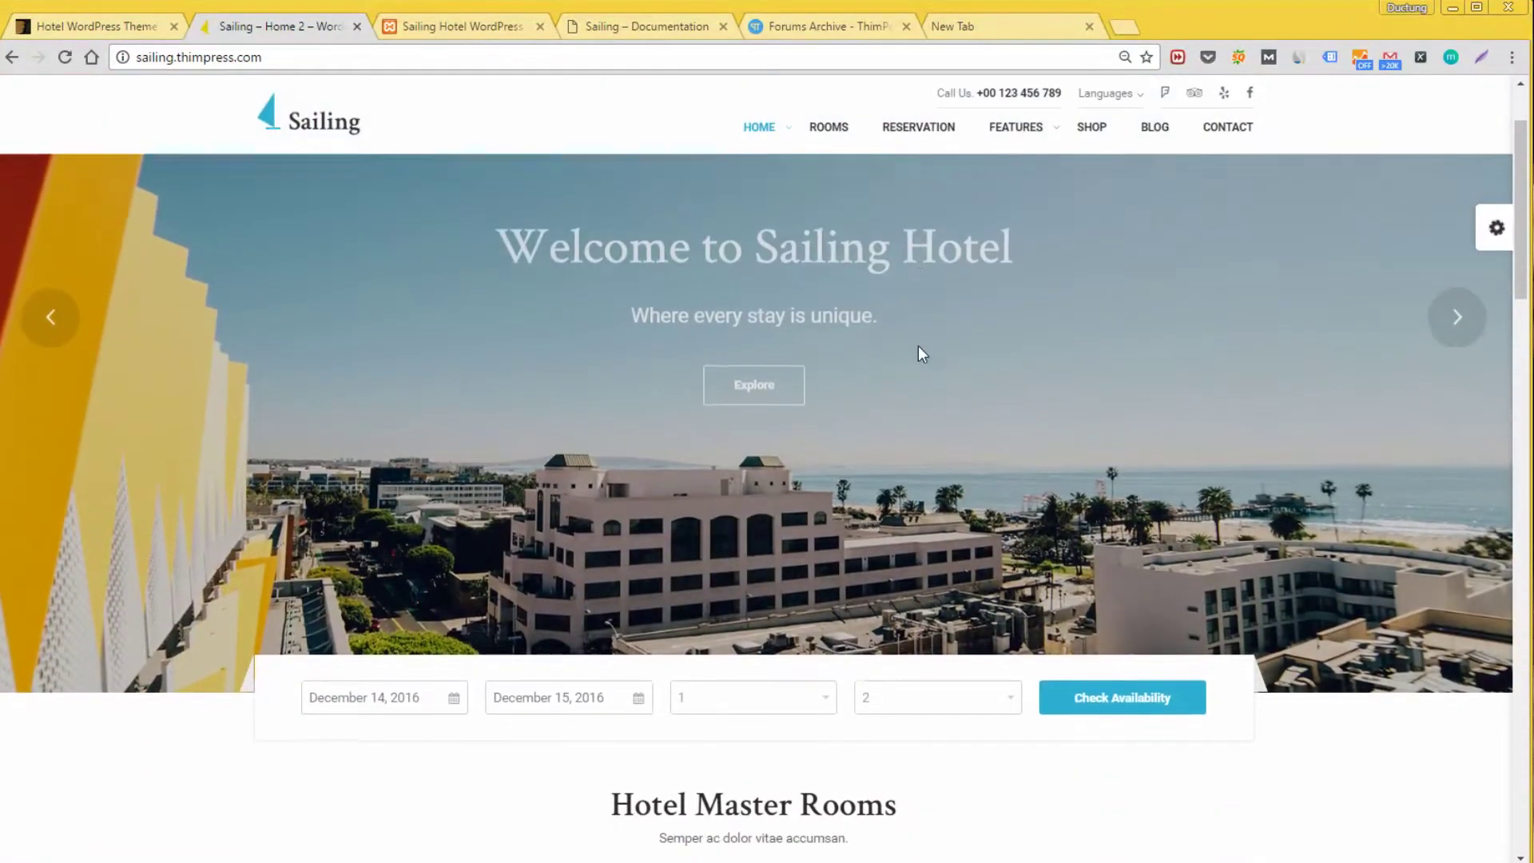
scroll(918, 346, "down", 3)
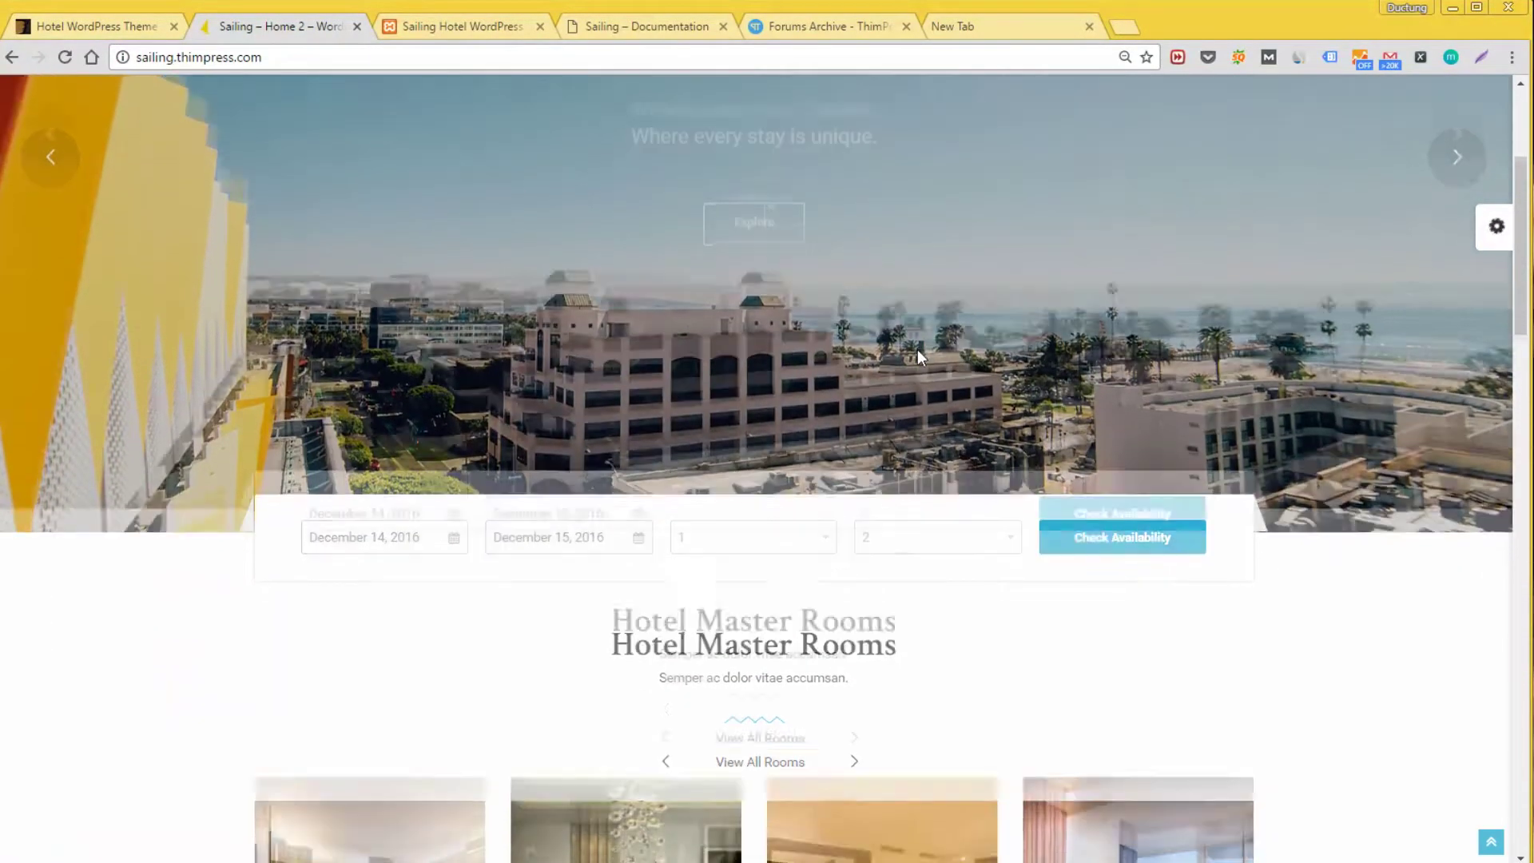
scroll(917, 354, "down", 4)
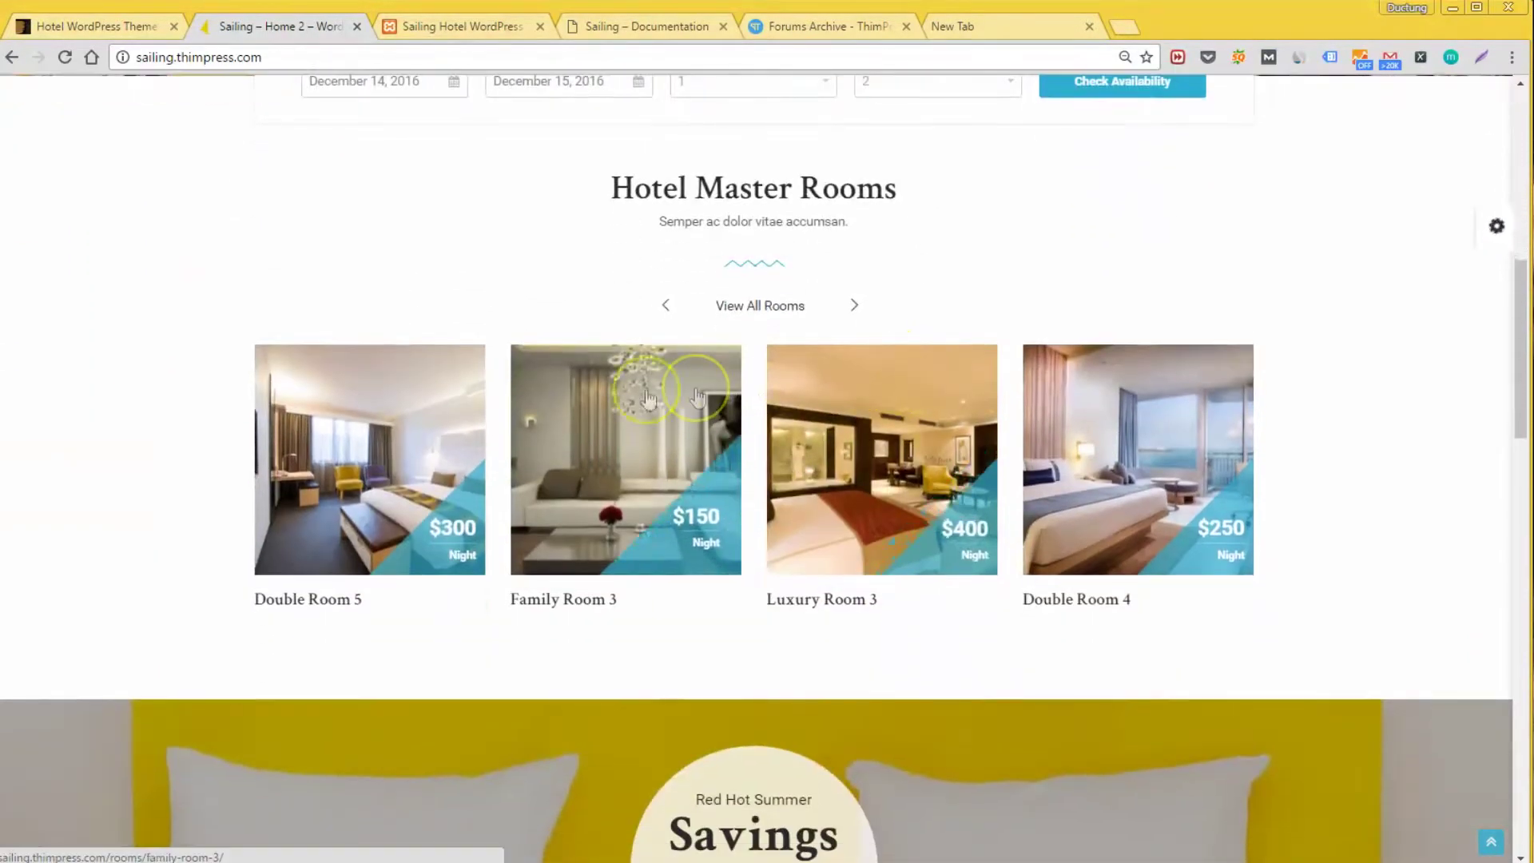
scroll(448, 435, "down", 2)
scroll(446, 434, "down", 5)
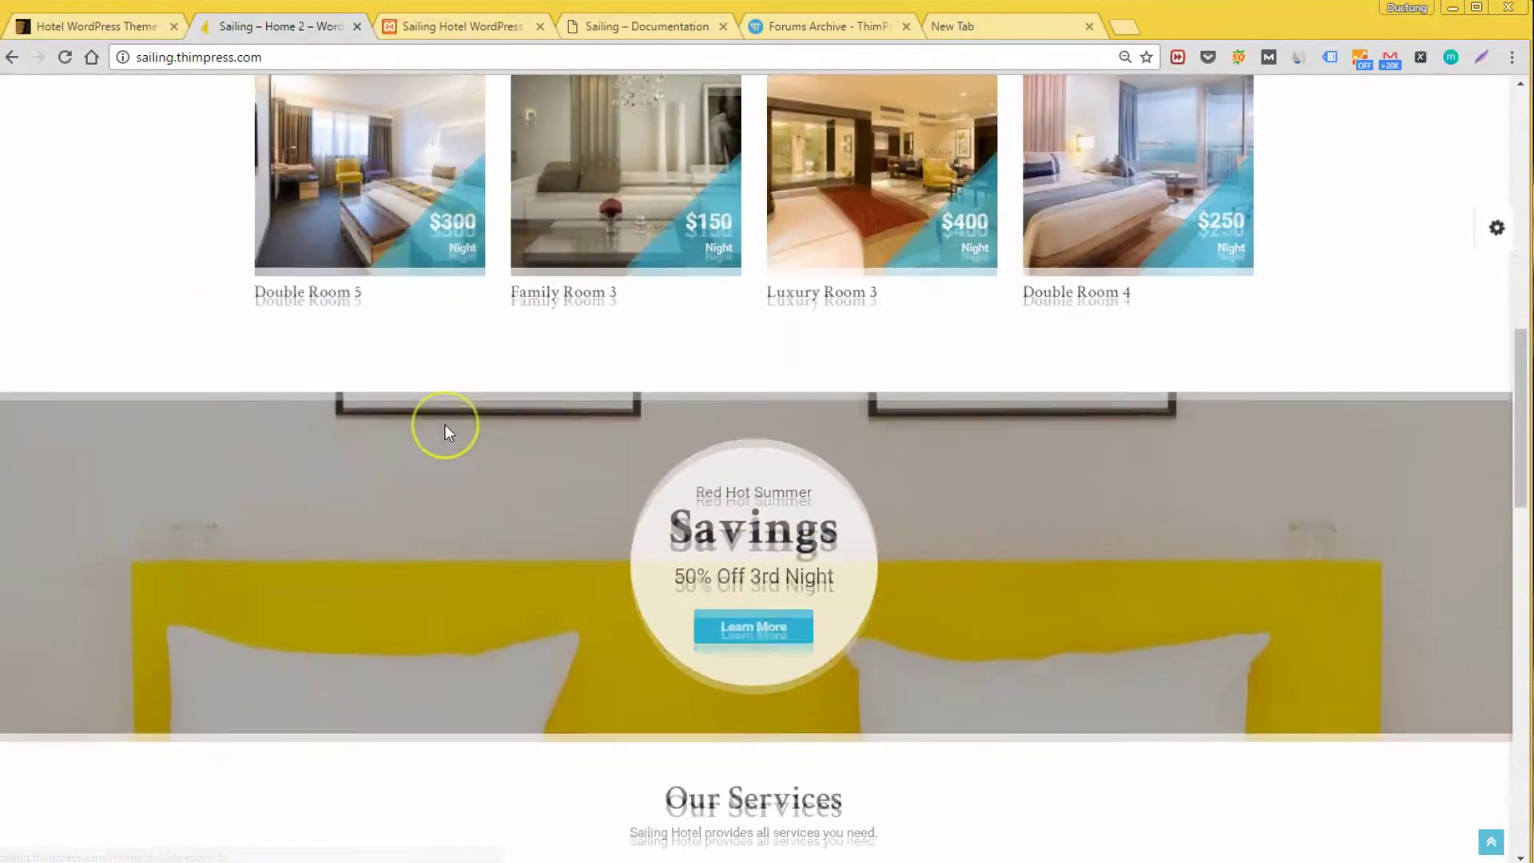
scroll(968, 350, "down", 1)
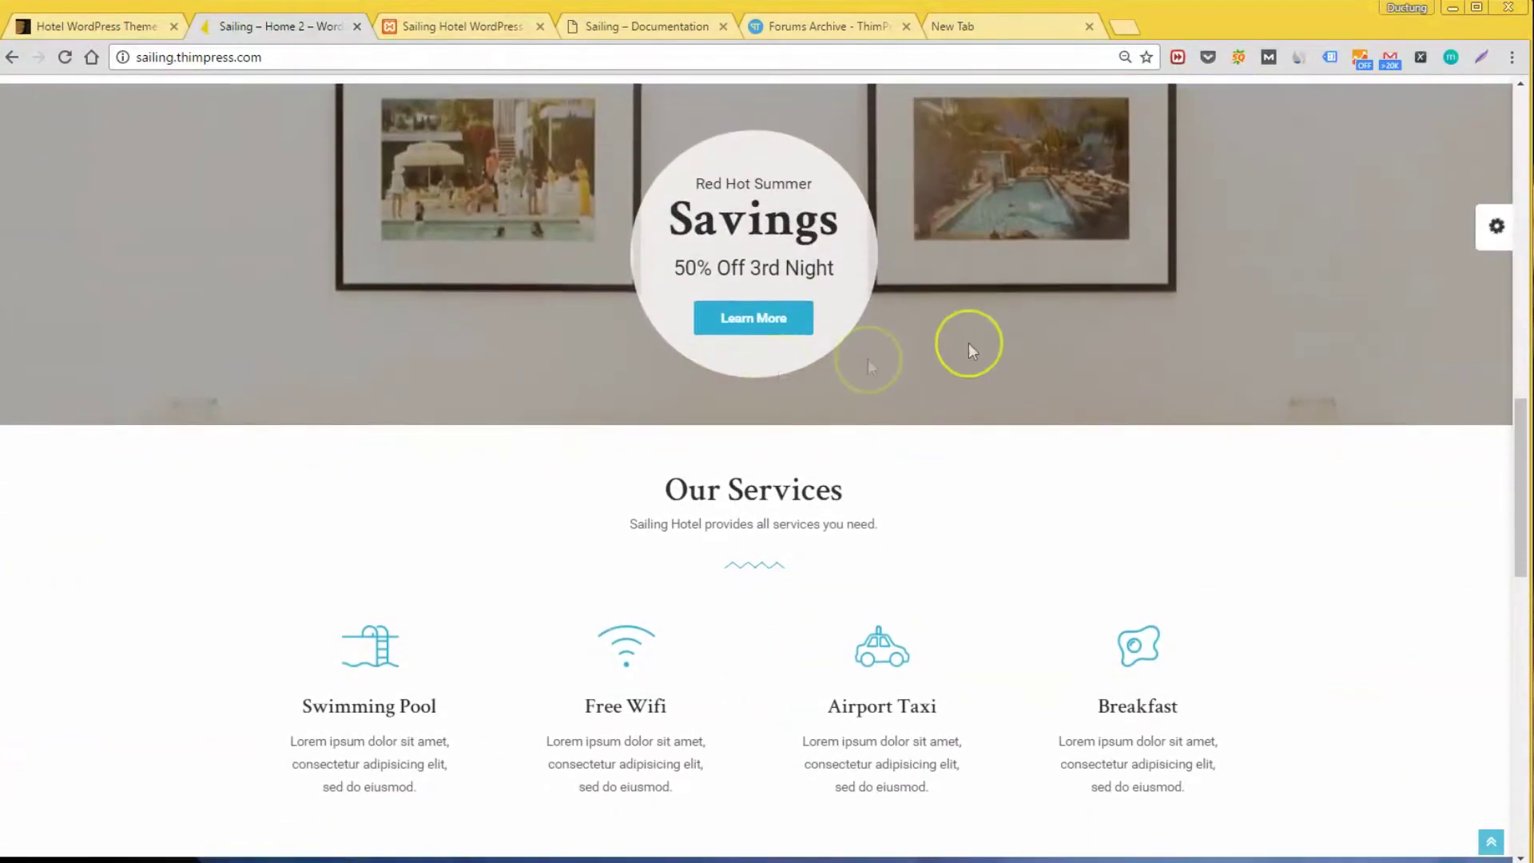
Step: Show the demo switcher with bnb Booking, Vegas Hotel, Dubai and other variants, then return to the top
left_click(1505, 235)
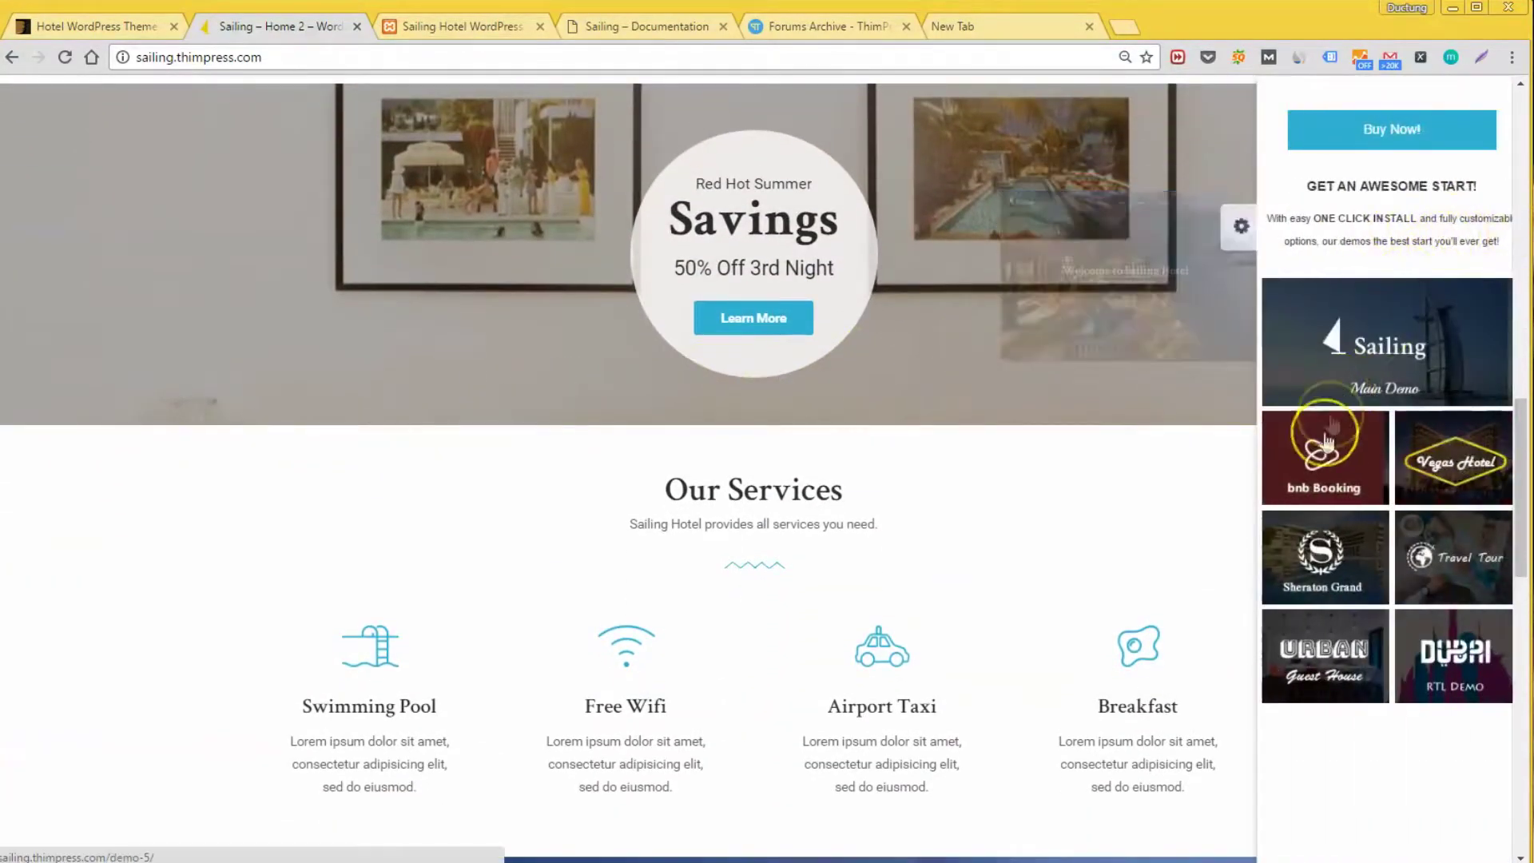
mouse_move(1329, 629)
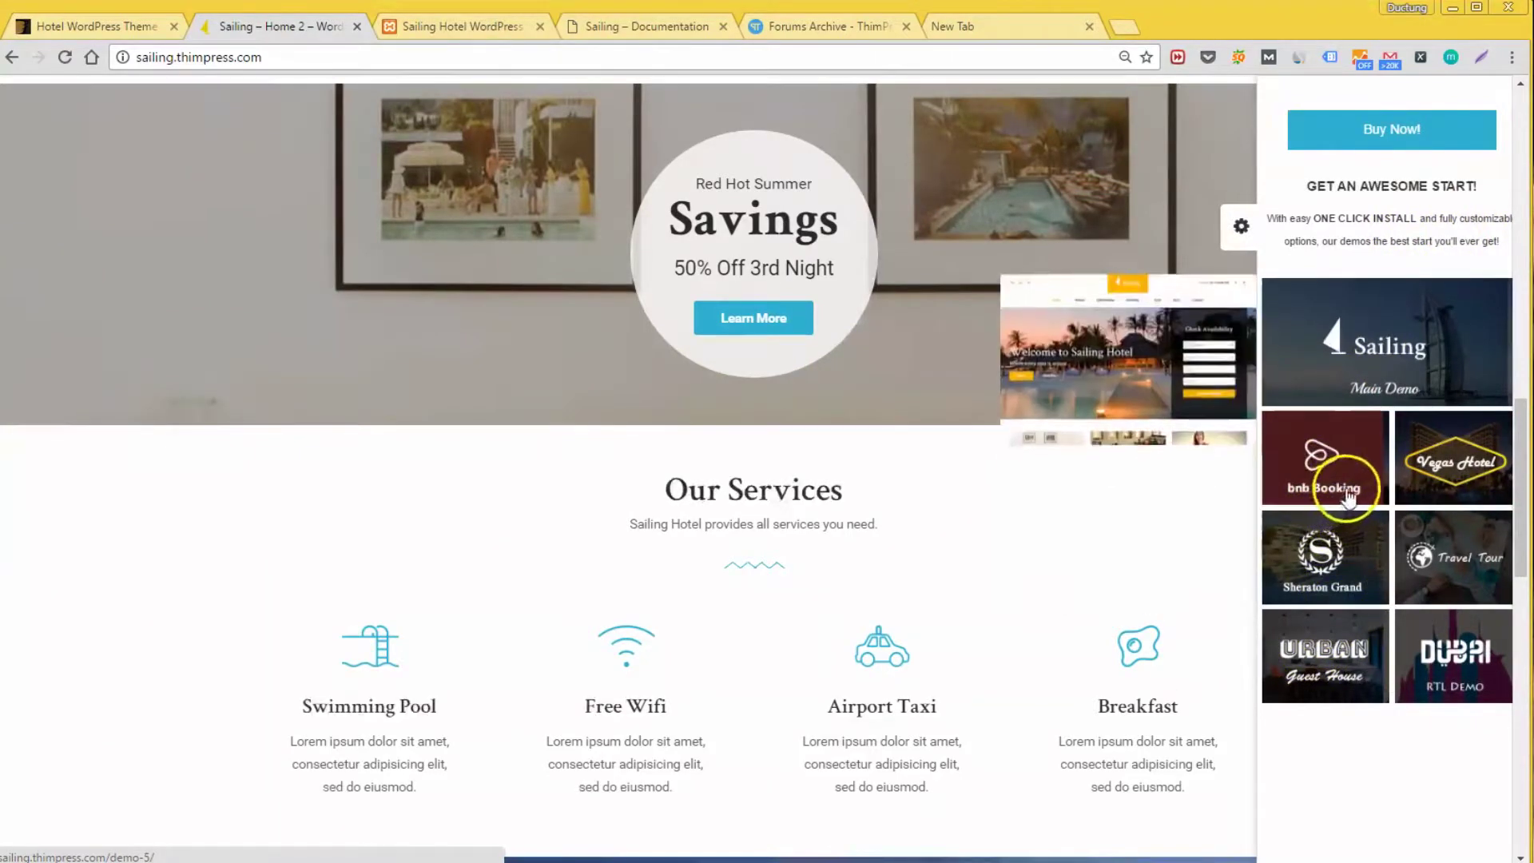
mouse_move(1446, 551)
mouse_move(1448, 663)
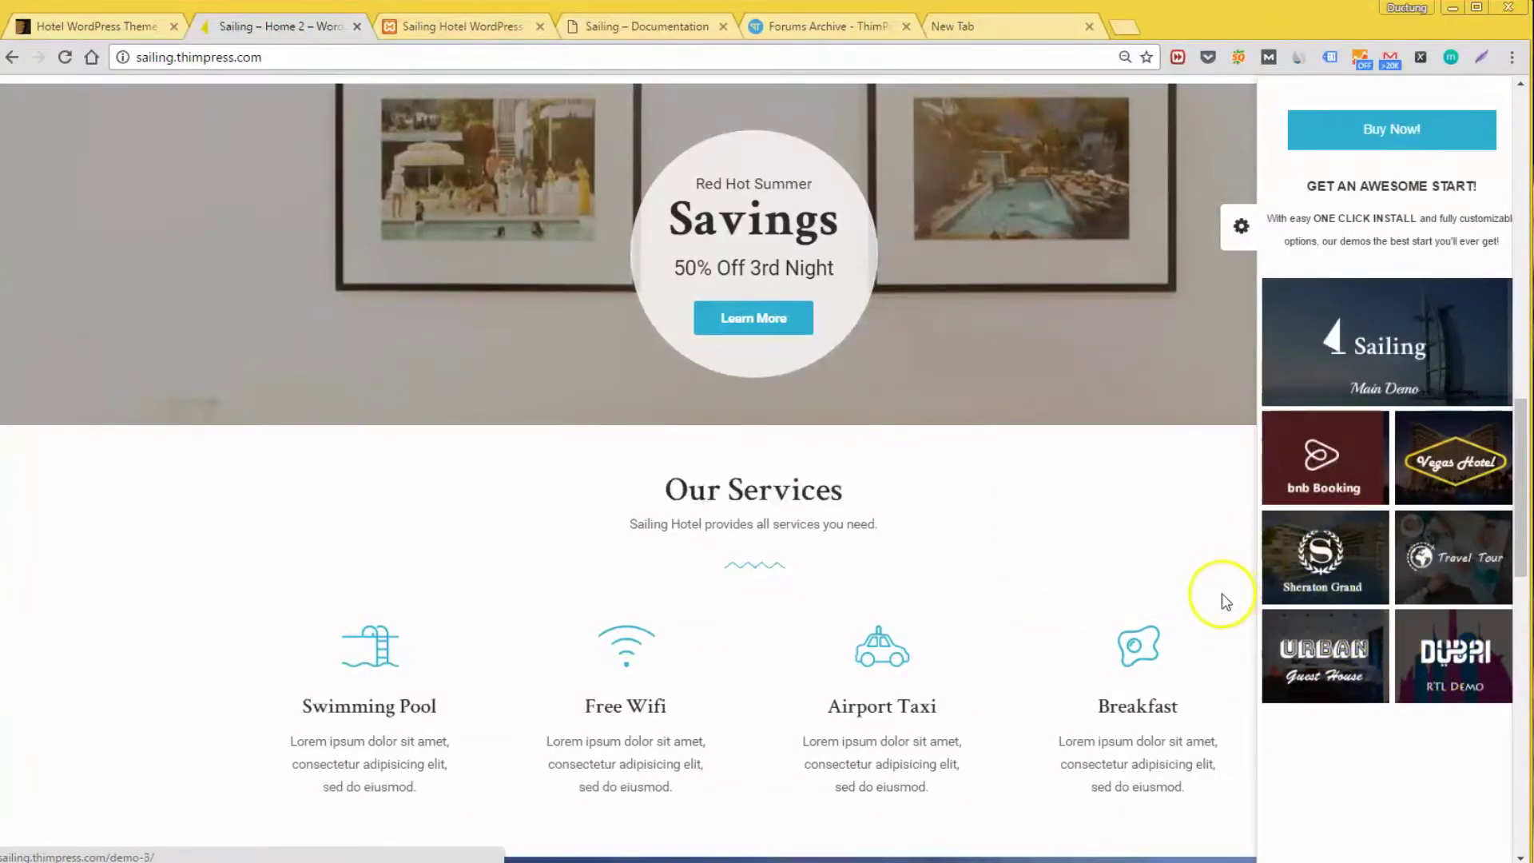
scroll(1151, 563, "up", 8)
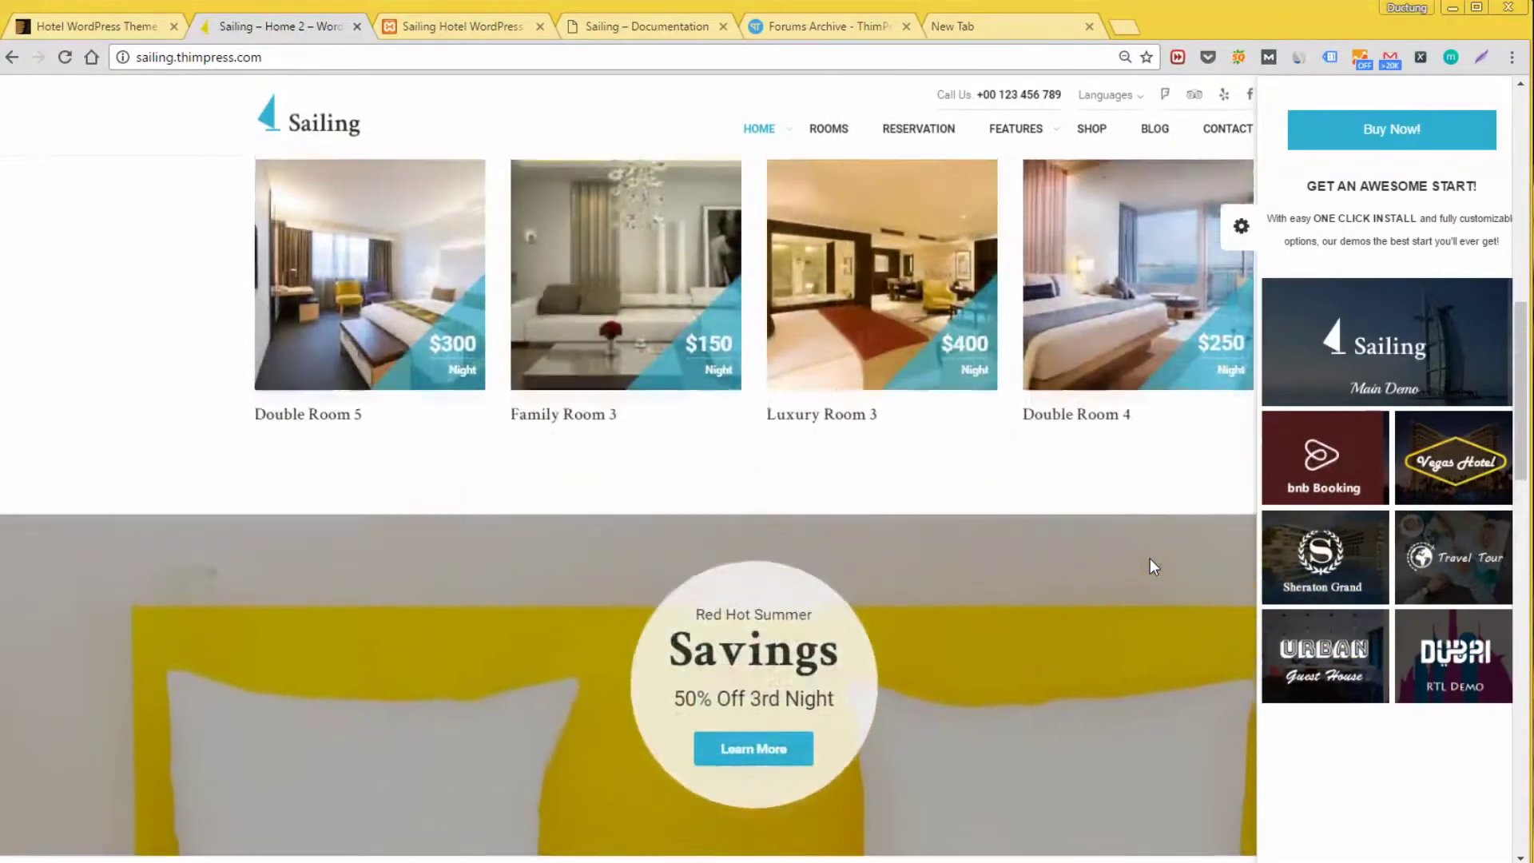
scroll(1151, 564, "up", 8)
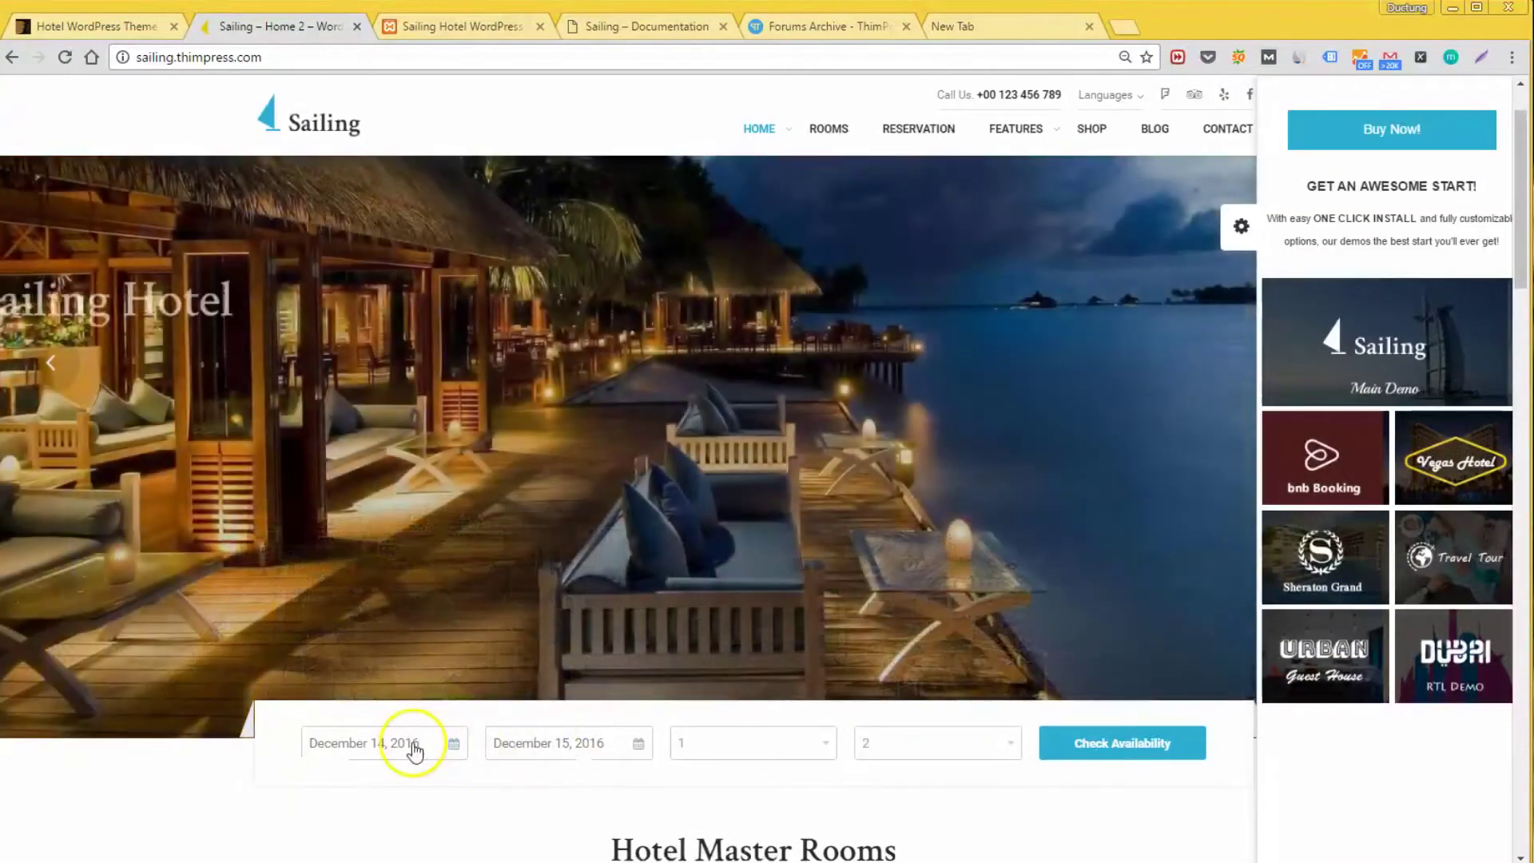
Step: Search rooms for December 14–21, 2016 with 2 adults and 3 children
left_click(413, 749)
left_click(399, 643)
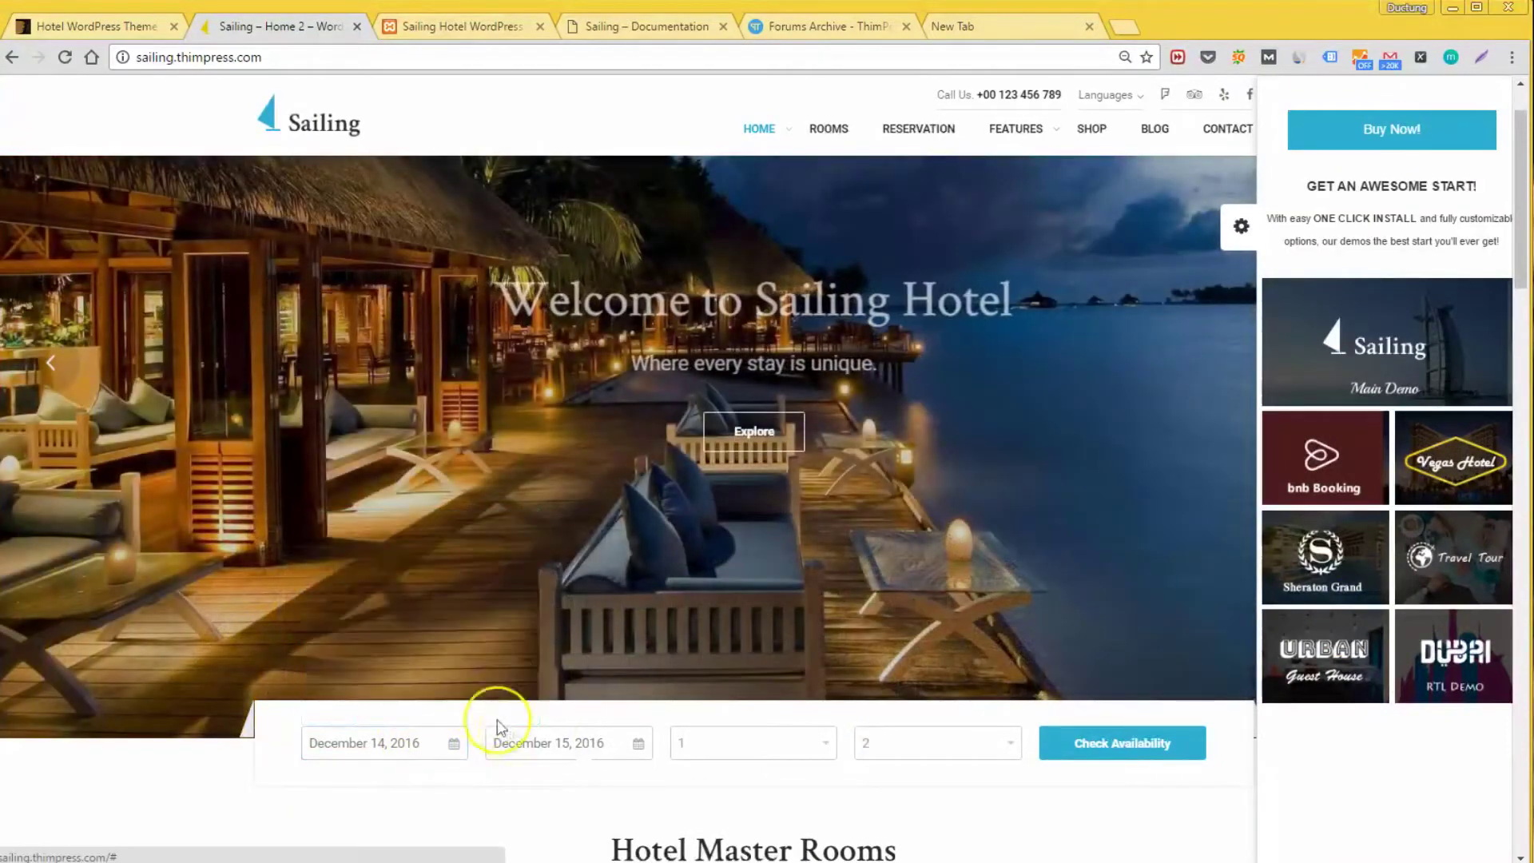
left_click(583, 657)
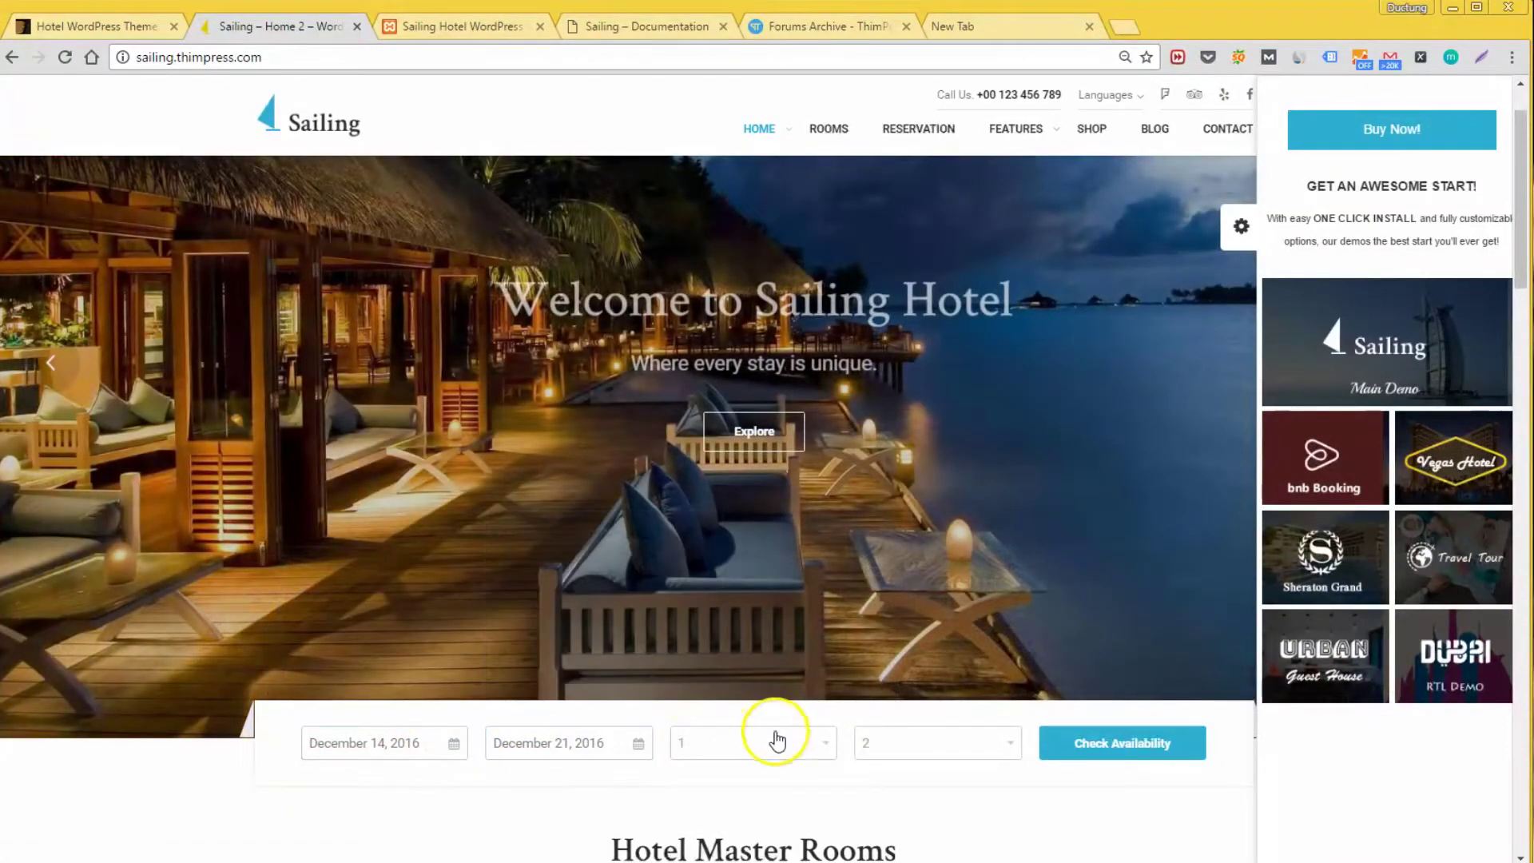
left_click(775, 736)
left_click(756, 837)
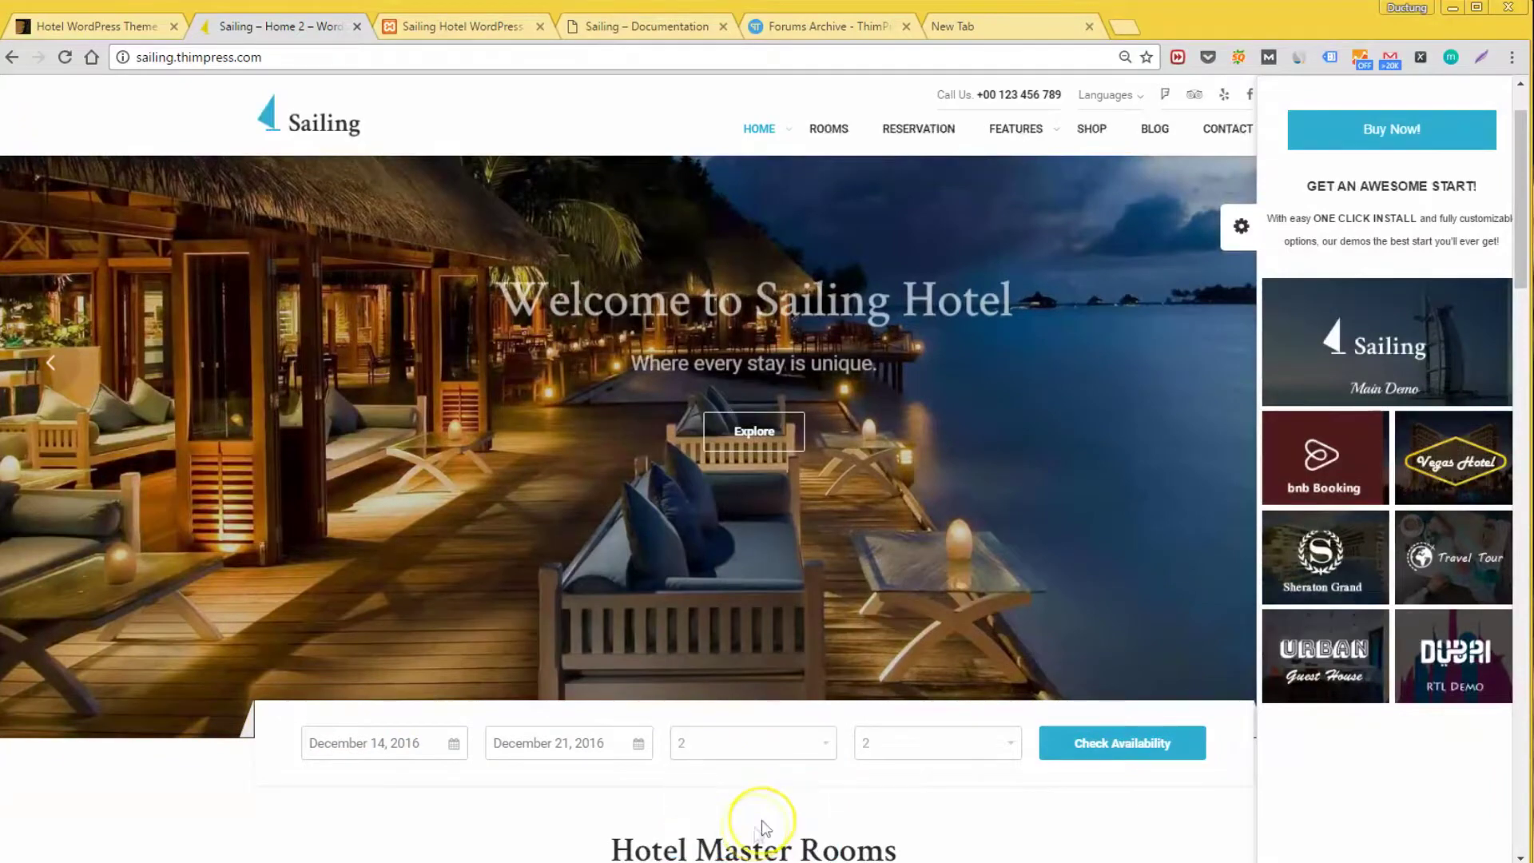
left_click(941, 750)
left_click(943, 686)
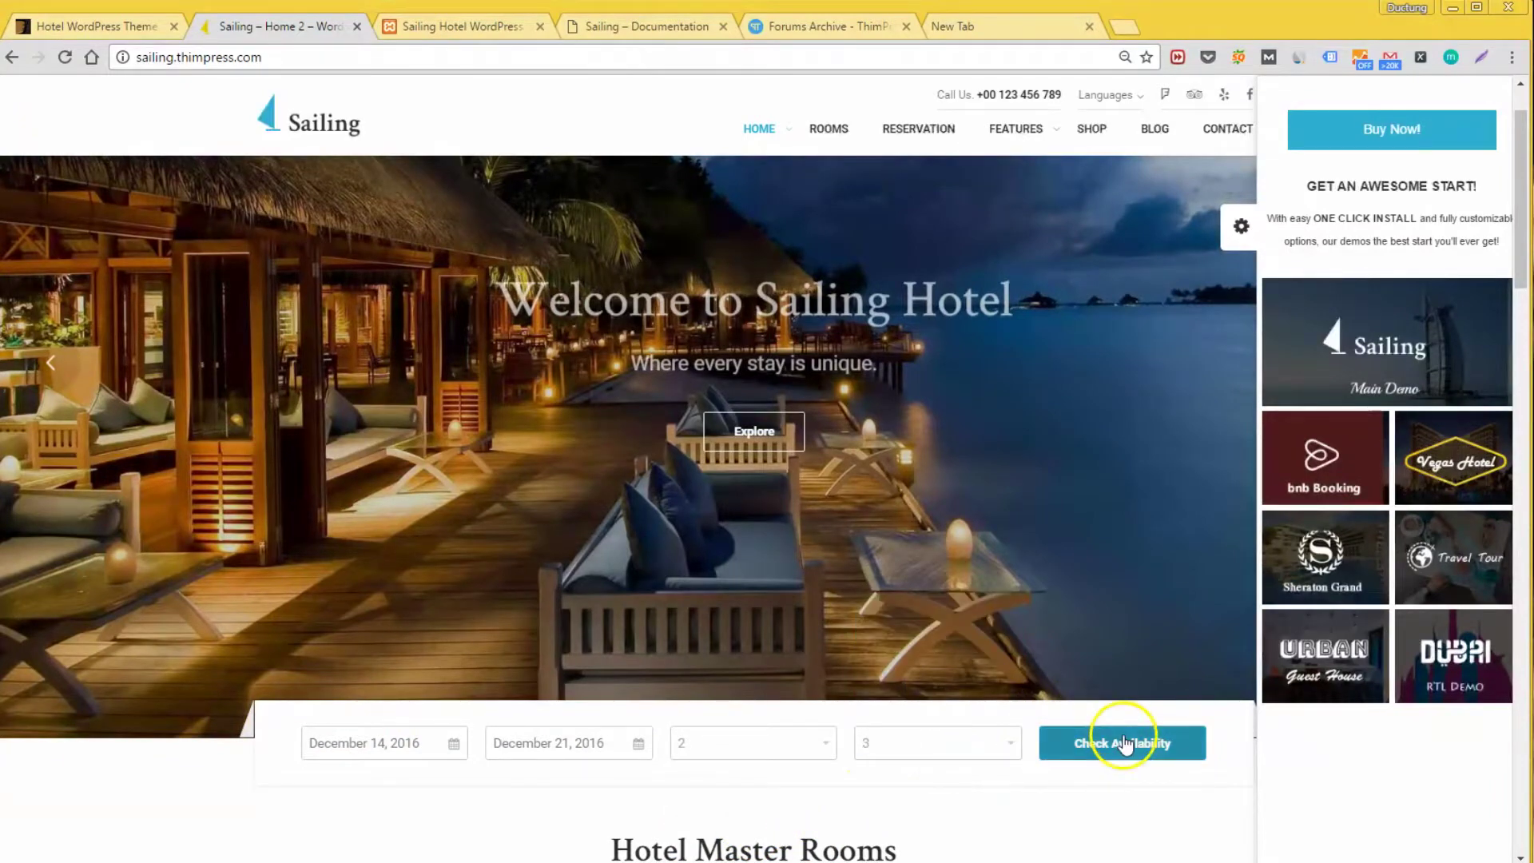
Step: Review the priced Double and Twin room results, then go back to the ThemeForest item page
scroll(1119, 642, "down", 1)
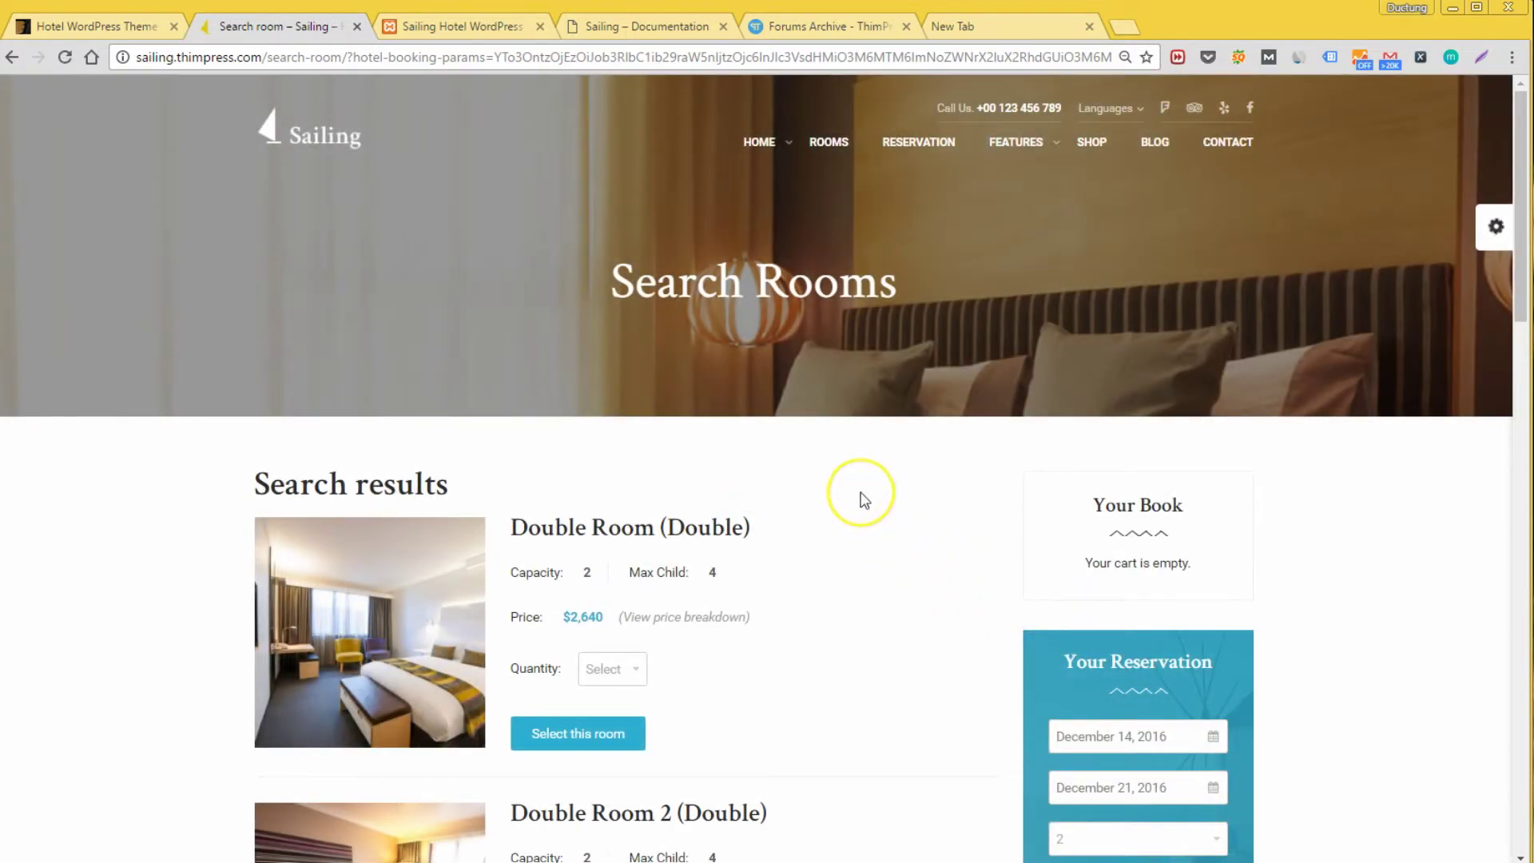
scroll(861, 500, "down", 2)
scroll(862, 499, "down", 6)
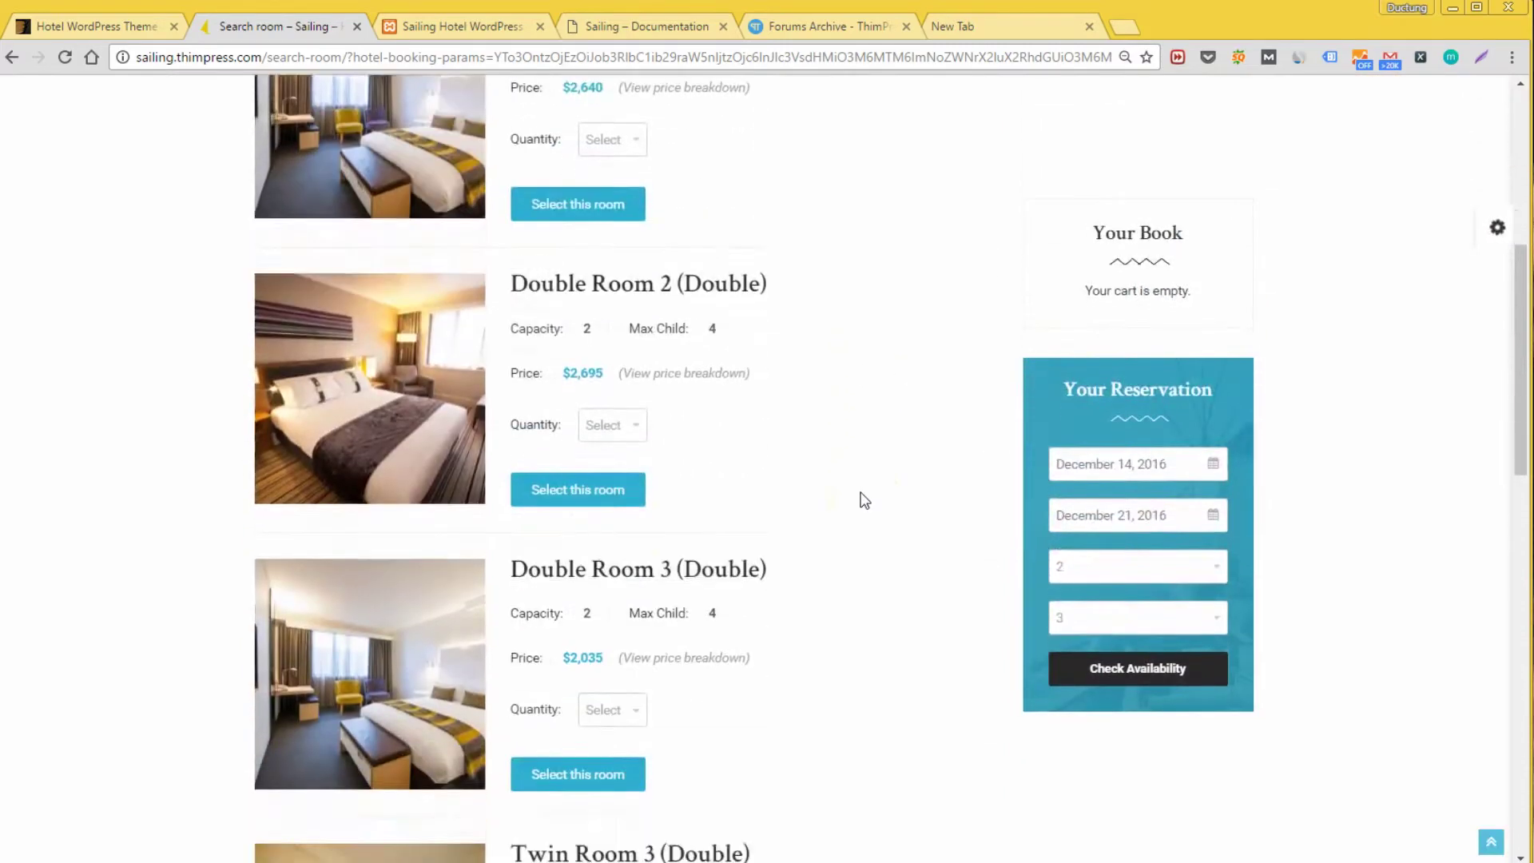
scroll(864, 501, "down", 4)
left_click(860, 500)
scroll(861, 500, "down", 2)
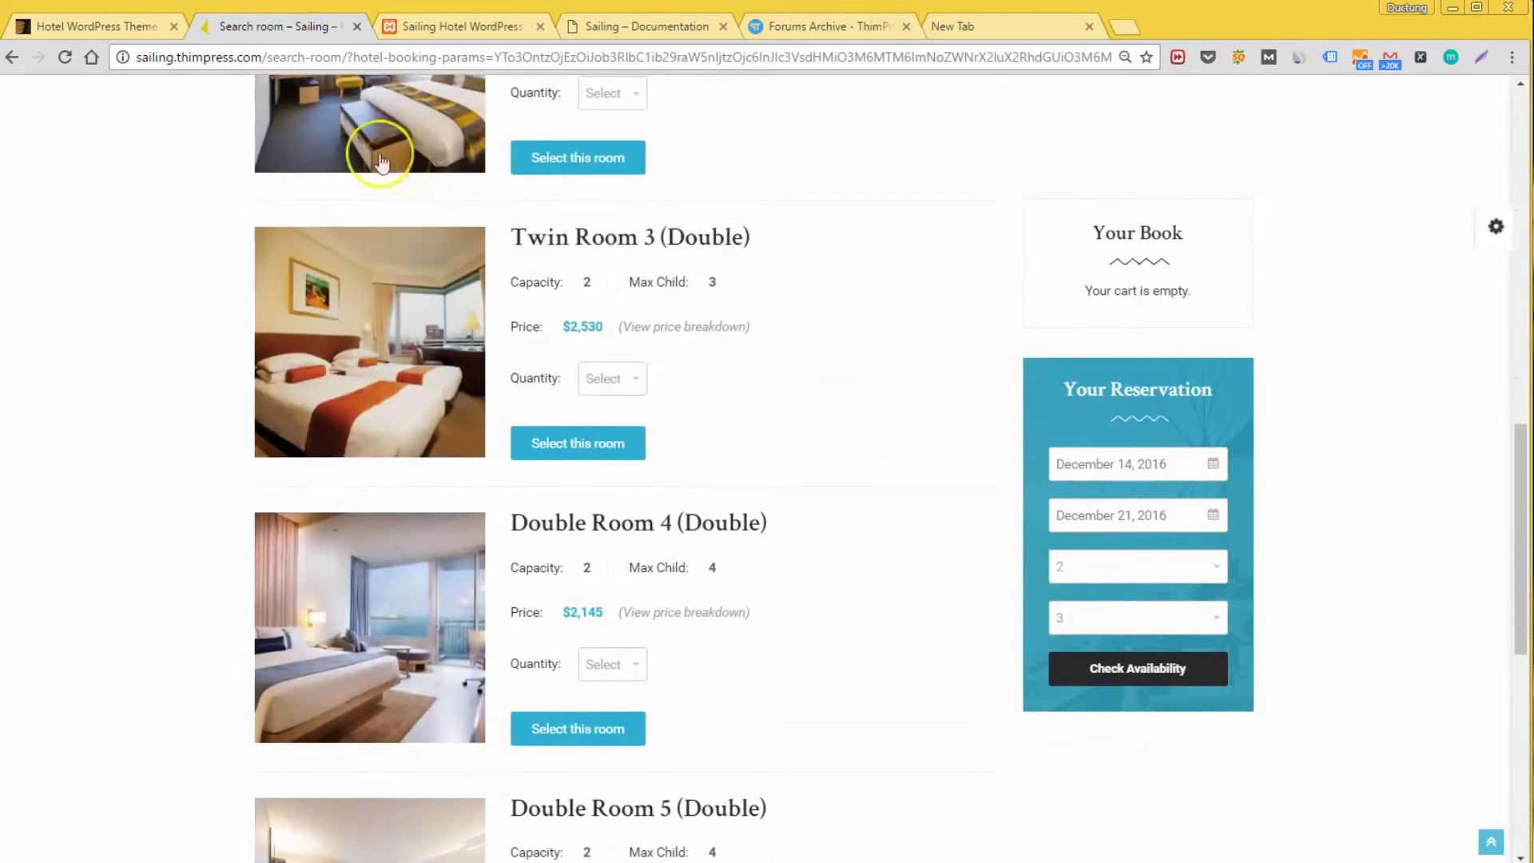
left_click(137, 27)
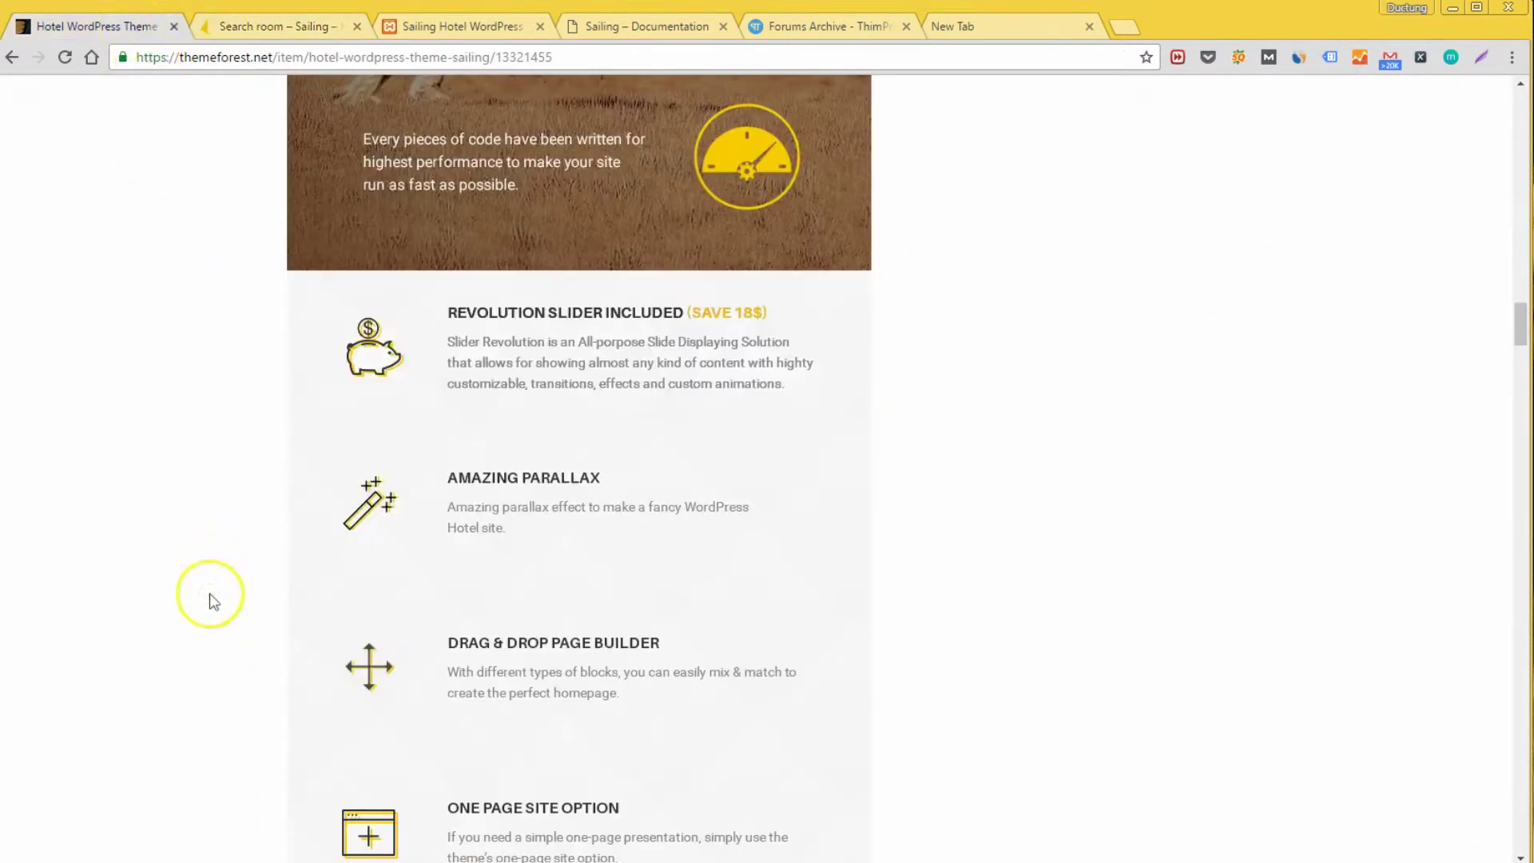
scroll(159, 432, "up", 15)
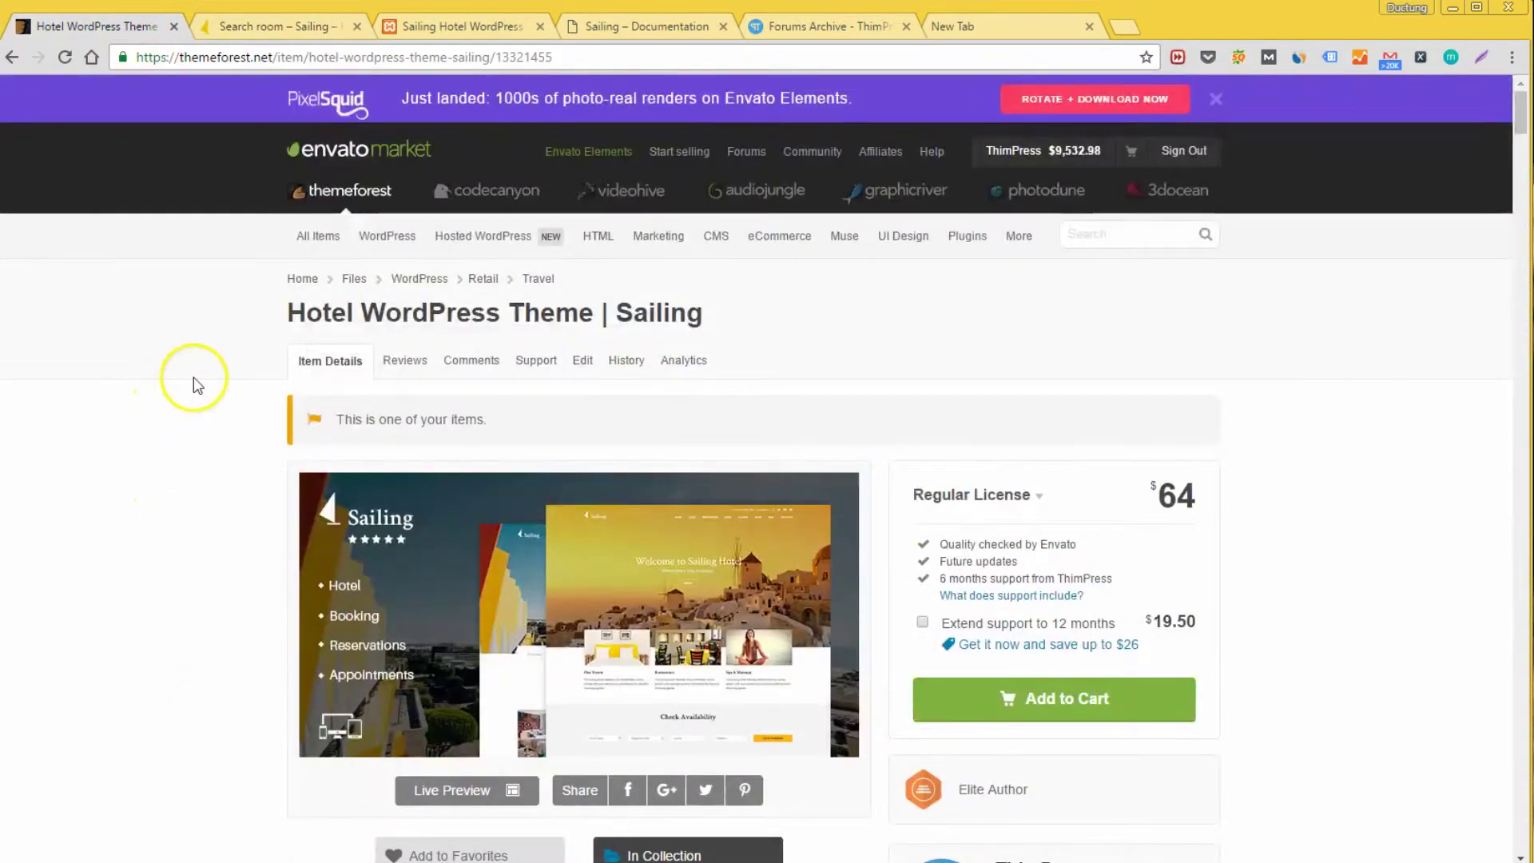
scroll(192, 399, "down", 1)
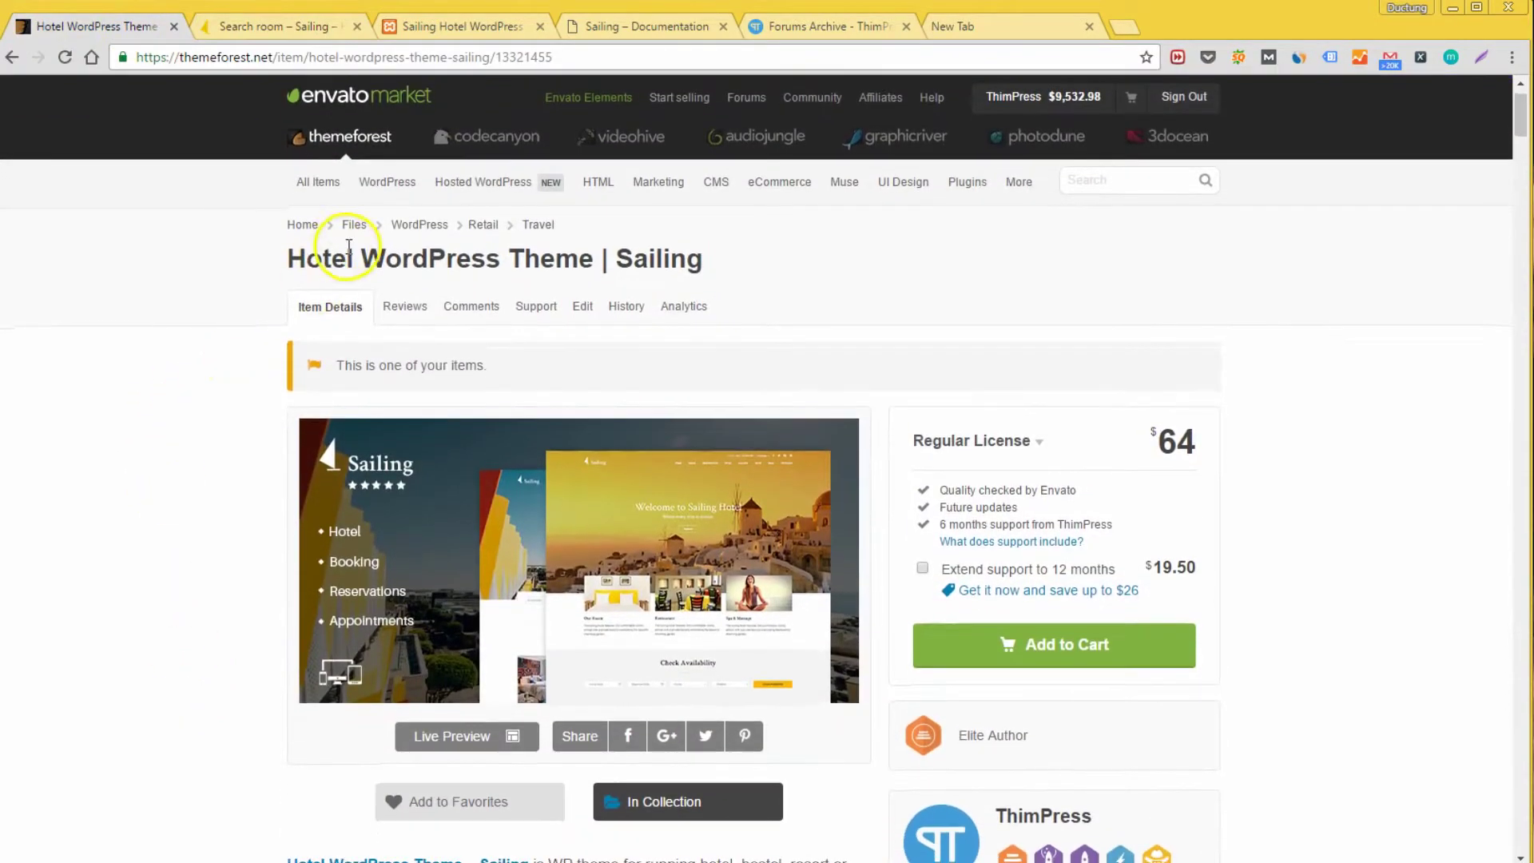
left_click_drag(308, 251, 680, 257)
double_click(230, 63)
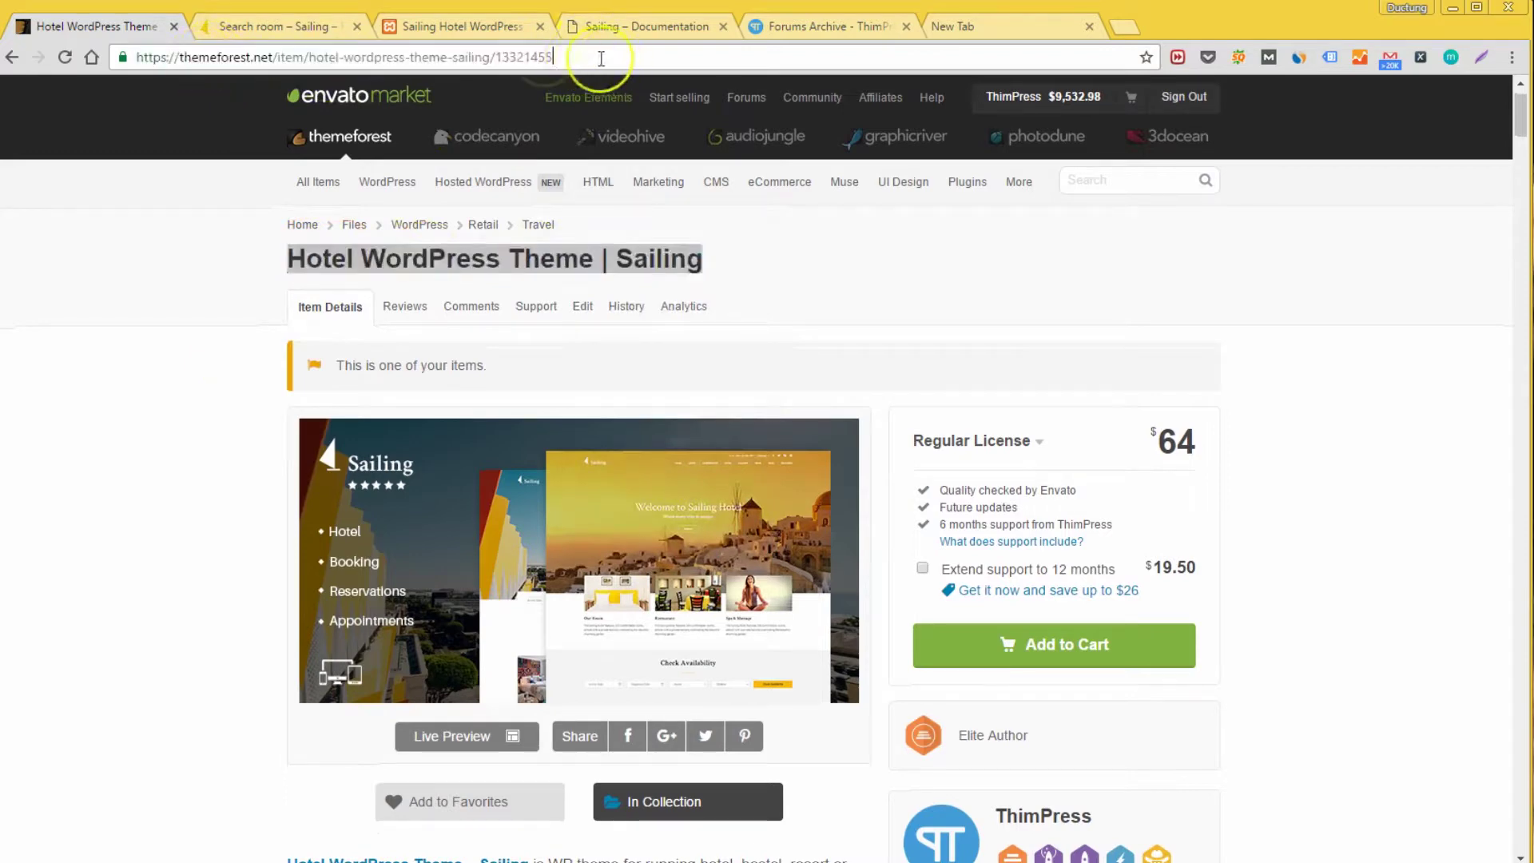
left_click_drag(576, 56, 120, 51)
left_click(196, 234)
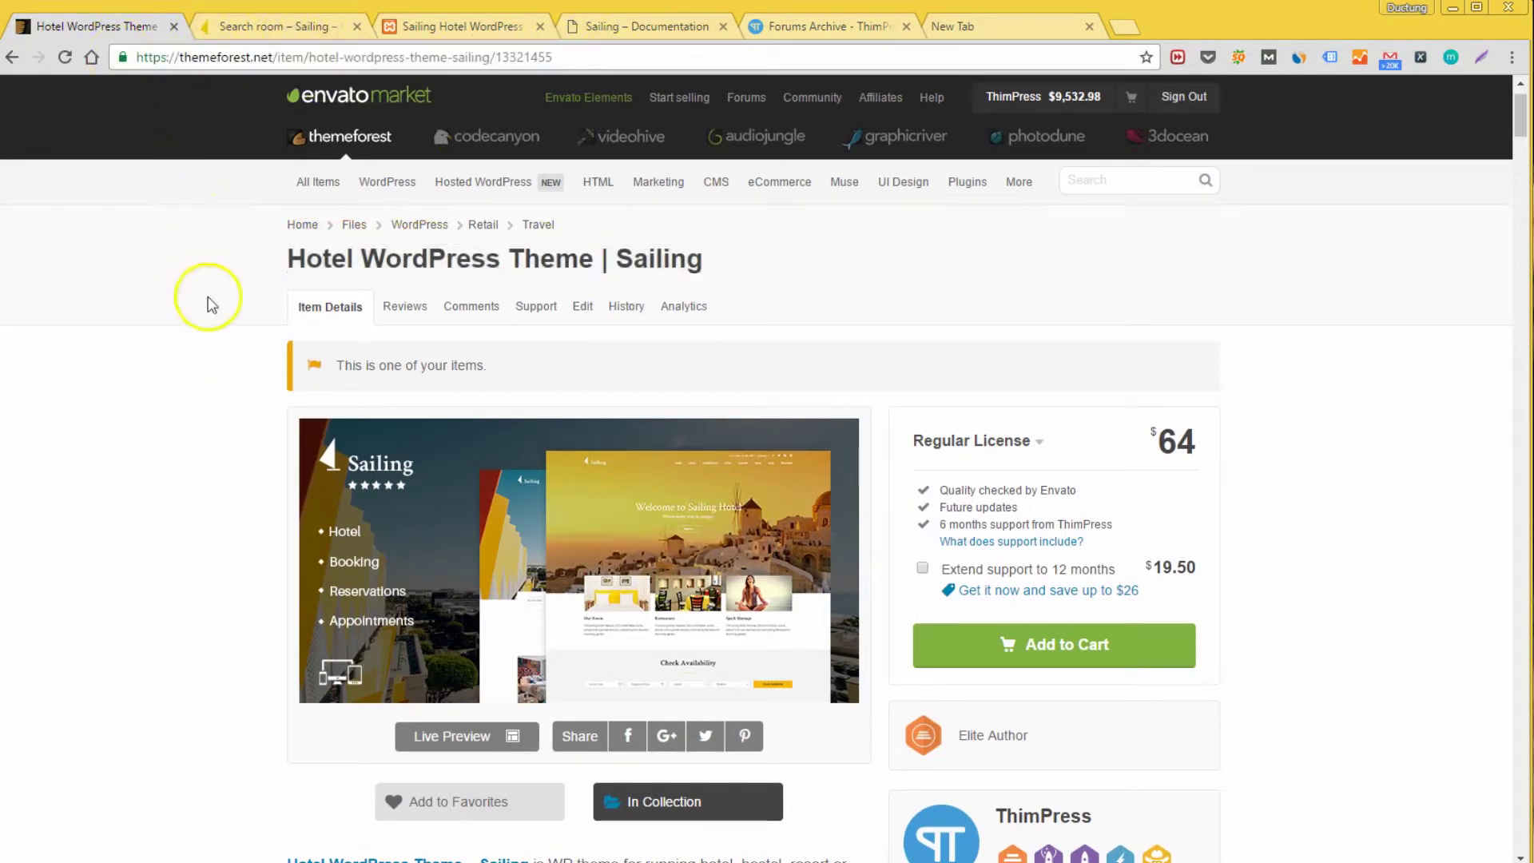
scroll(229, 310, "down", 3)
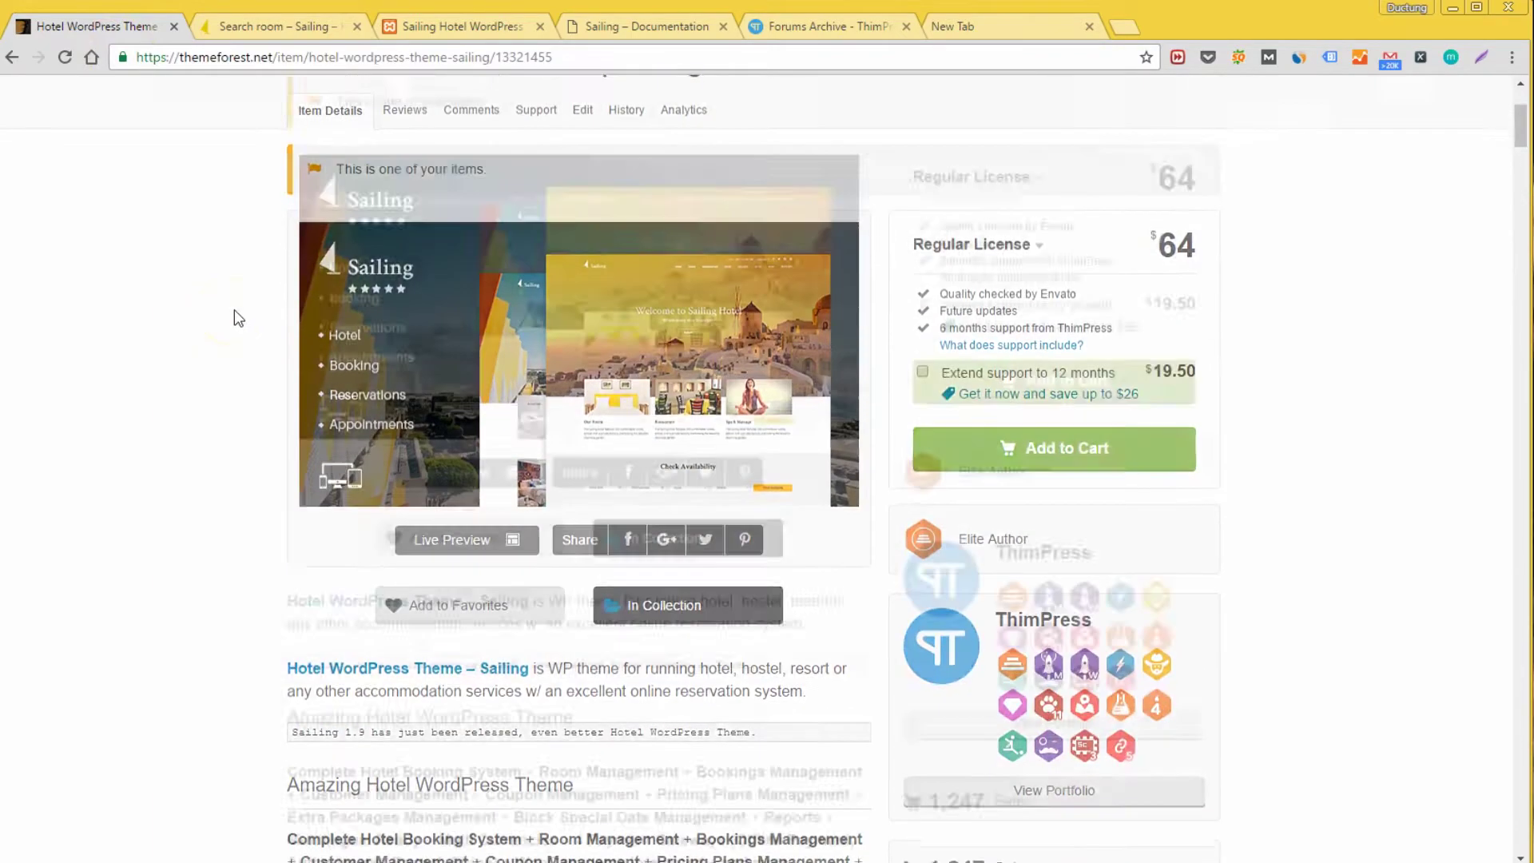
scroll(234, 318, "down", 9)
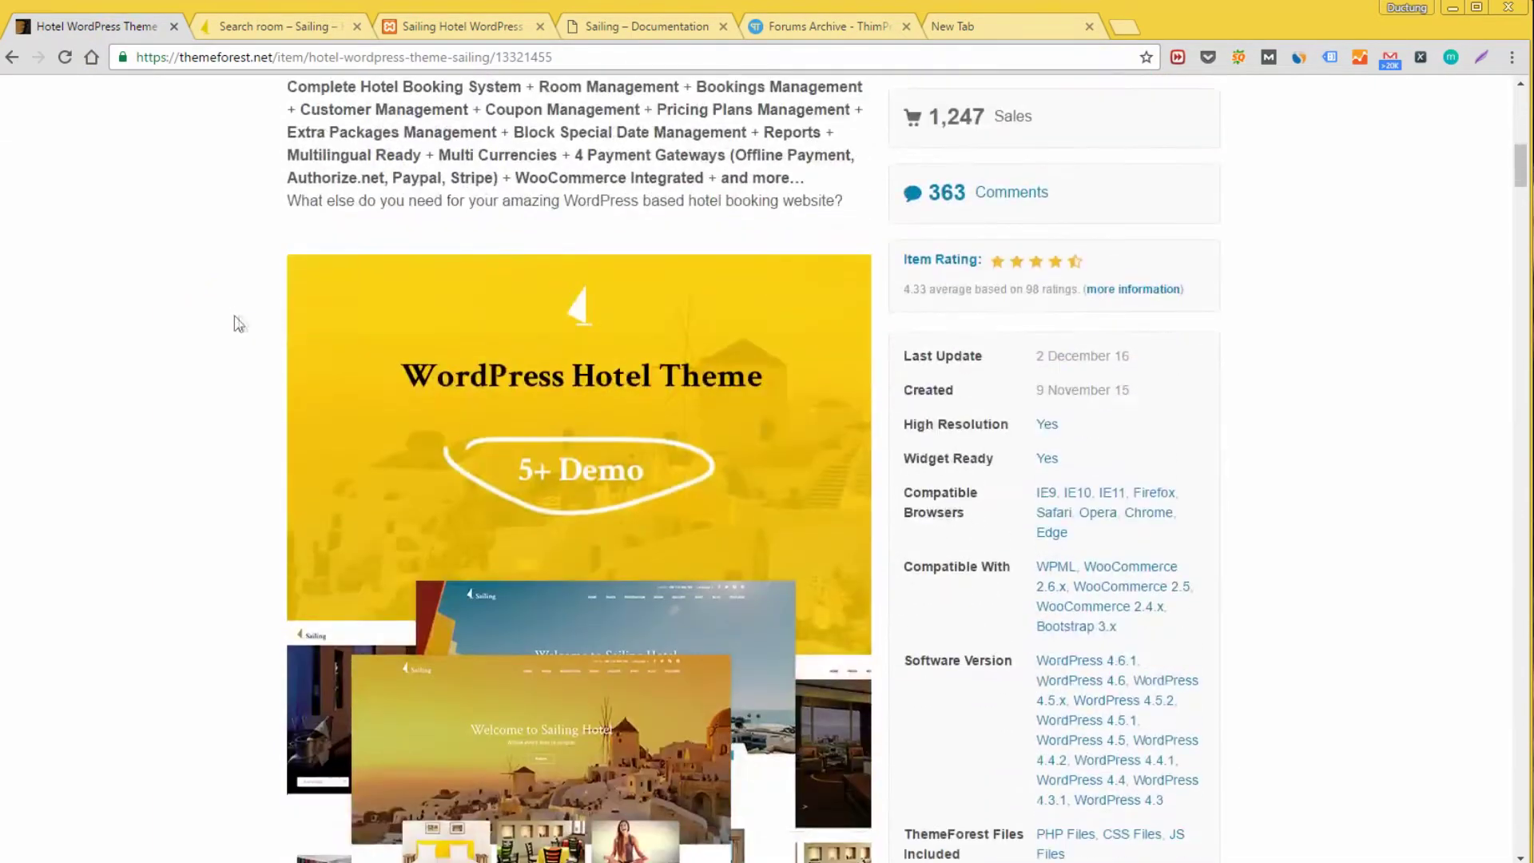
left_click(413, 459)
scroll(545, 336, "down", 6)
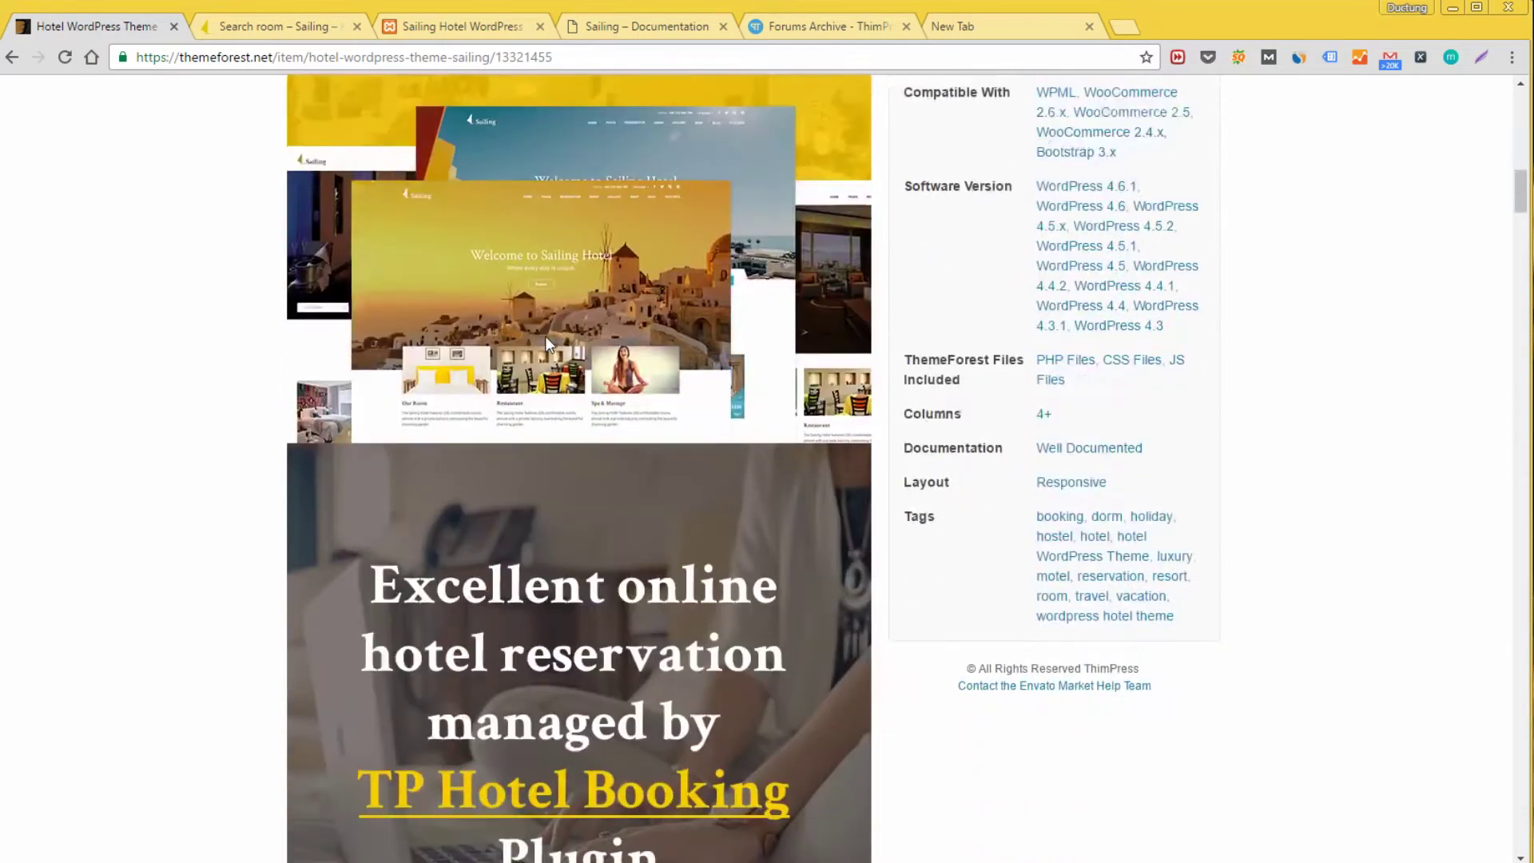
left_click(277, 366)
scroll(280, 370, "down", 2)
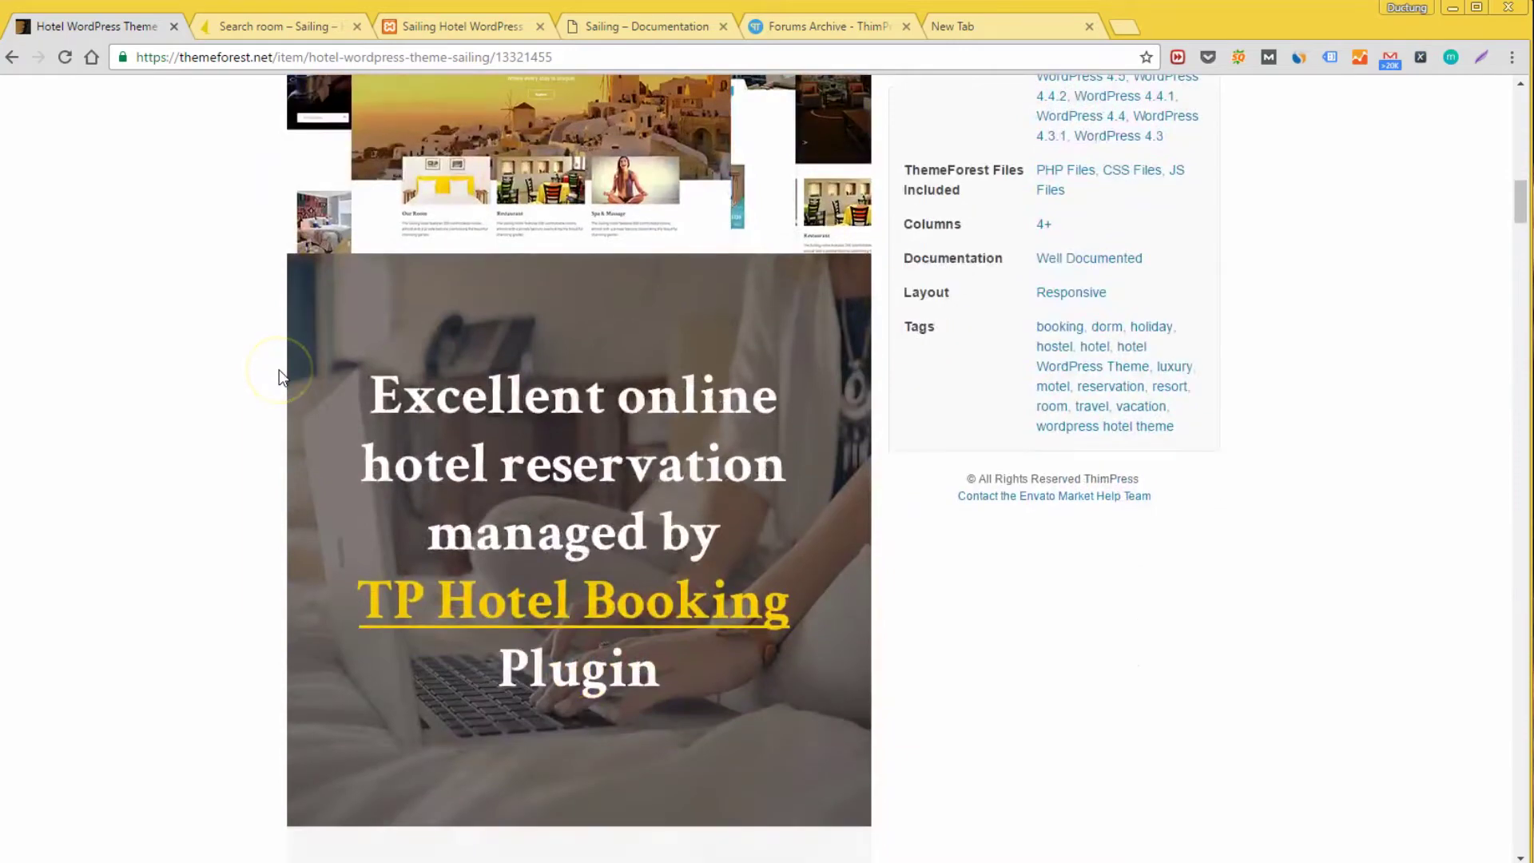
scroll(280, 369, "down", 4)
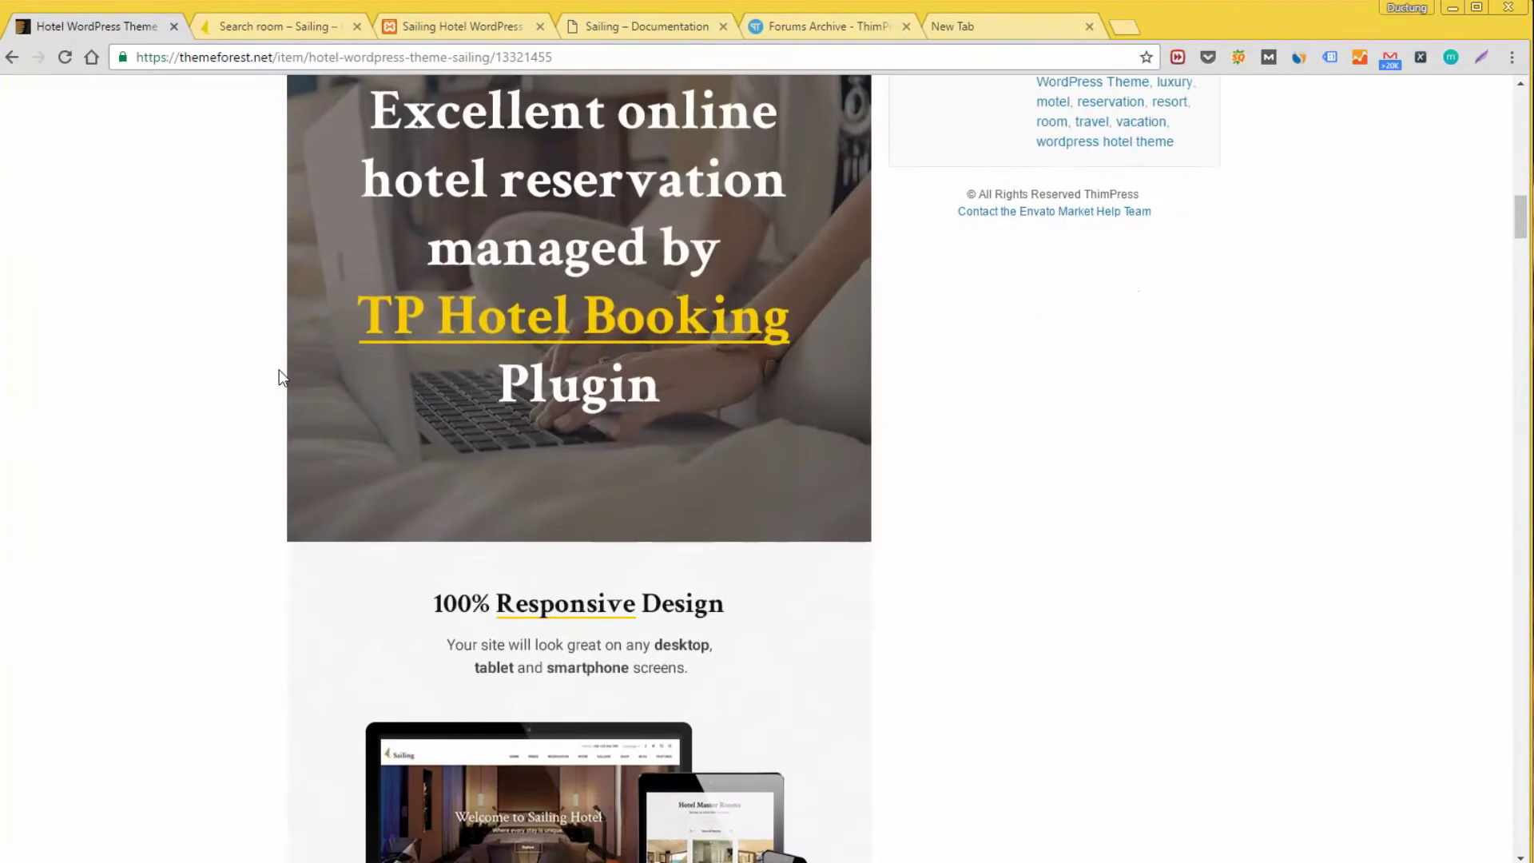
scroll(280, 371, "down", 10)
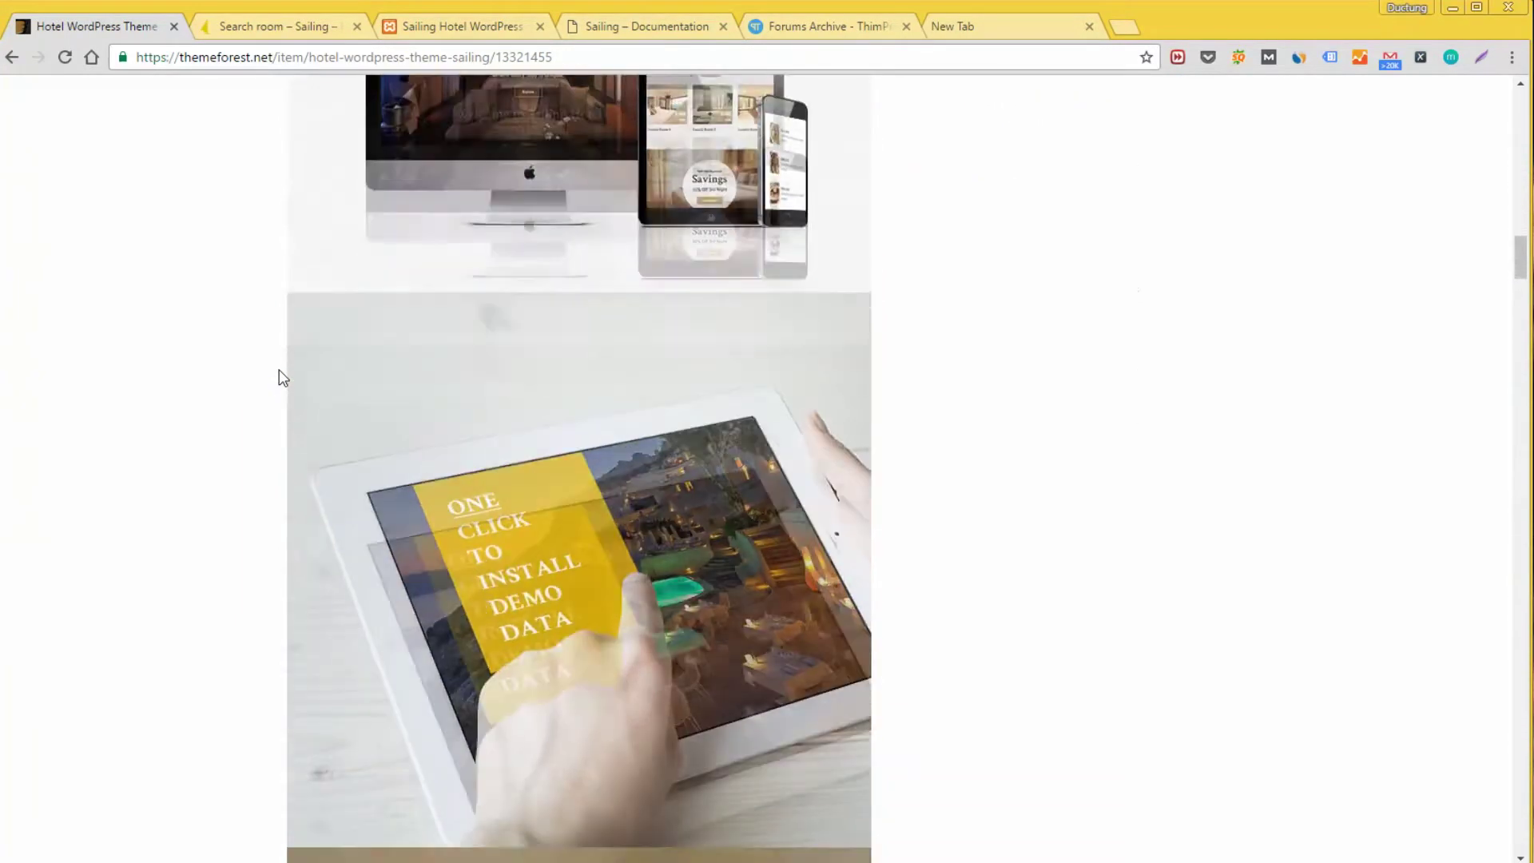
scroll(280, 377, "down", 2)
left_click(389, 260)
left_click(461, 422)
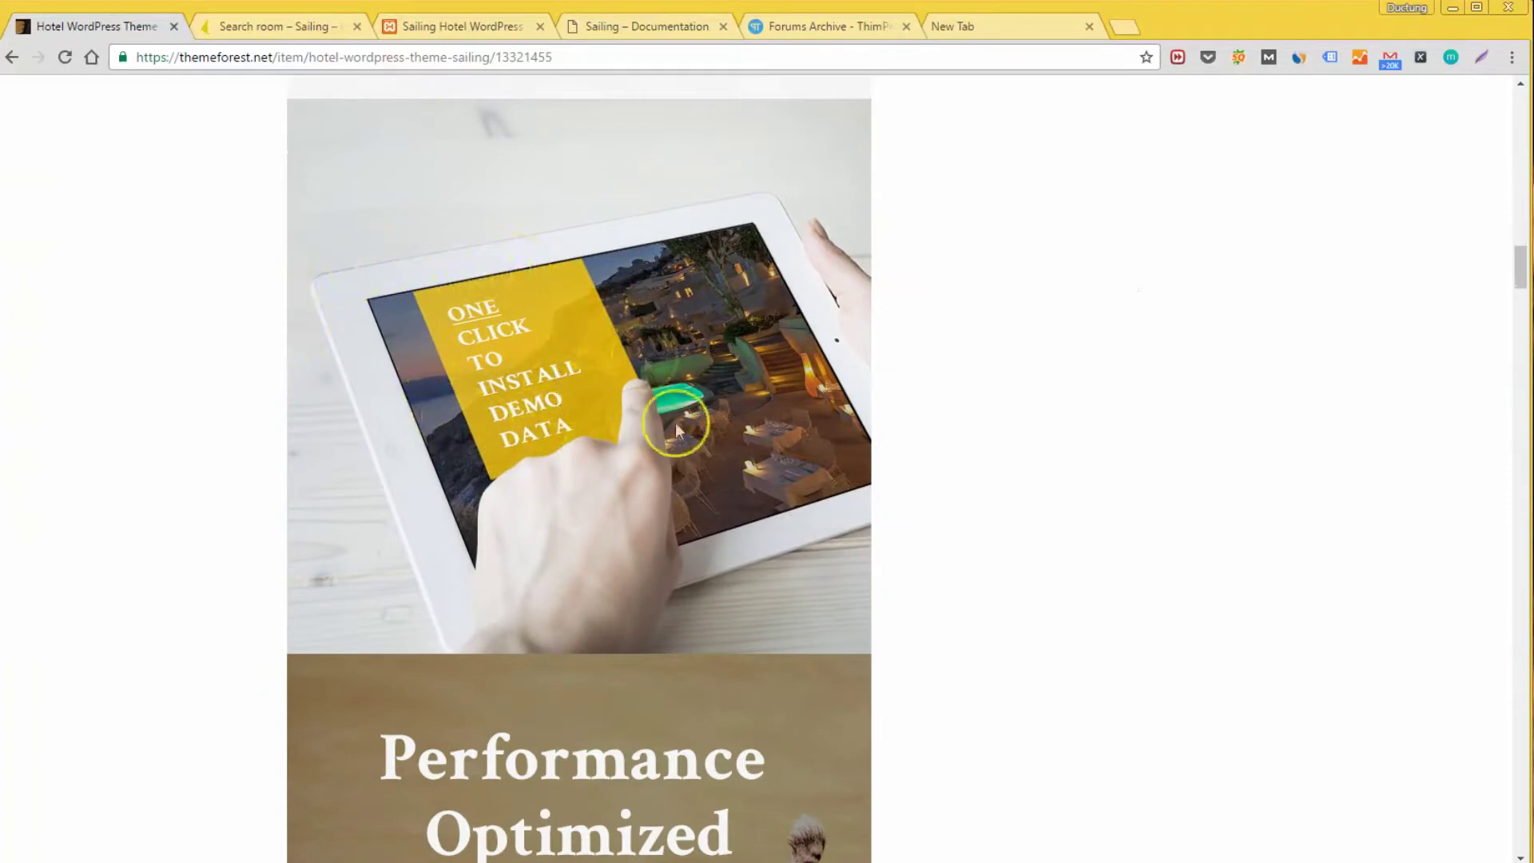
scroll(553, 449, "down", 8)
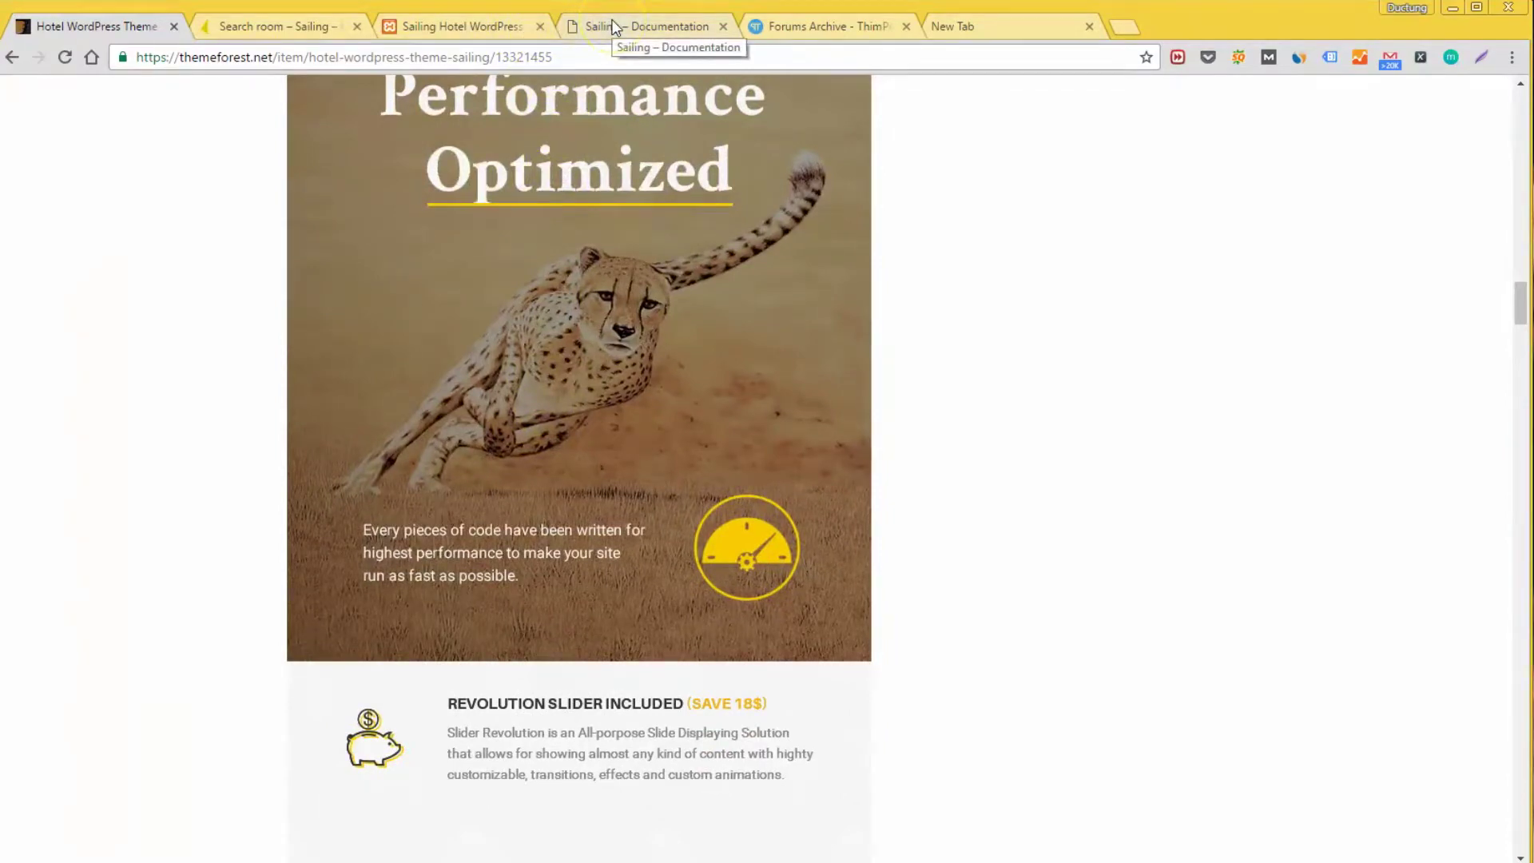
left_click(468, 29)
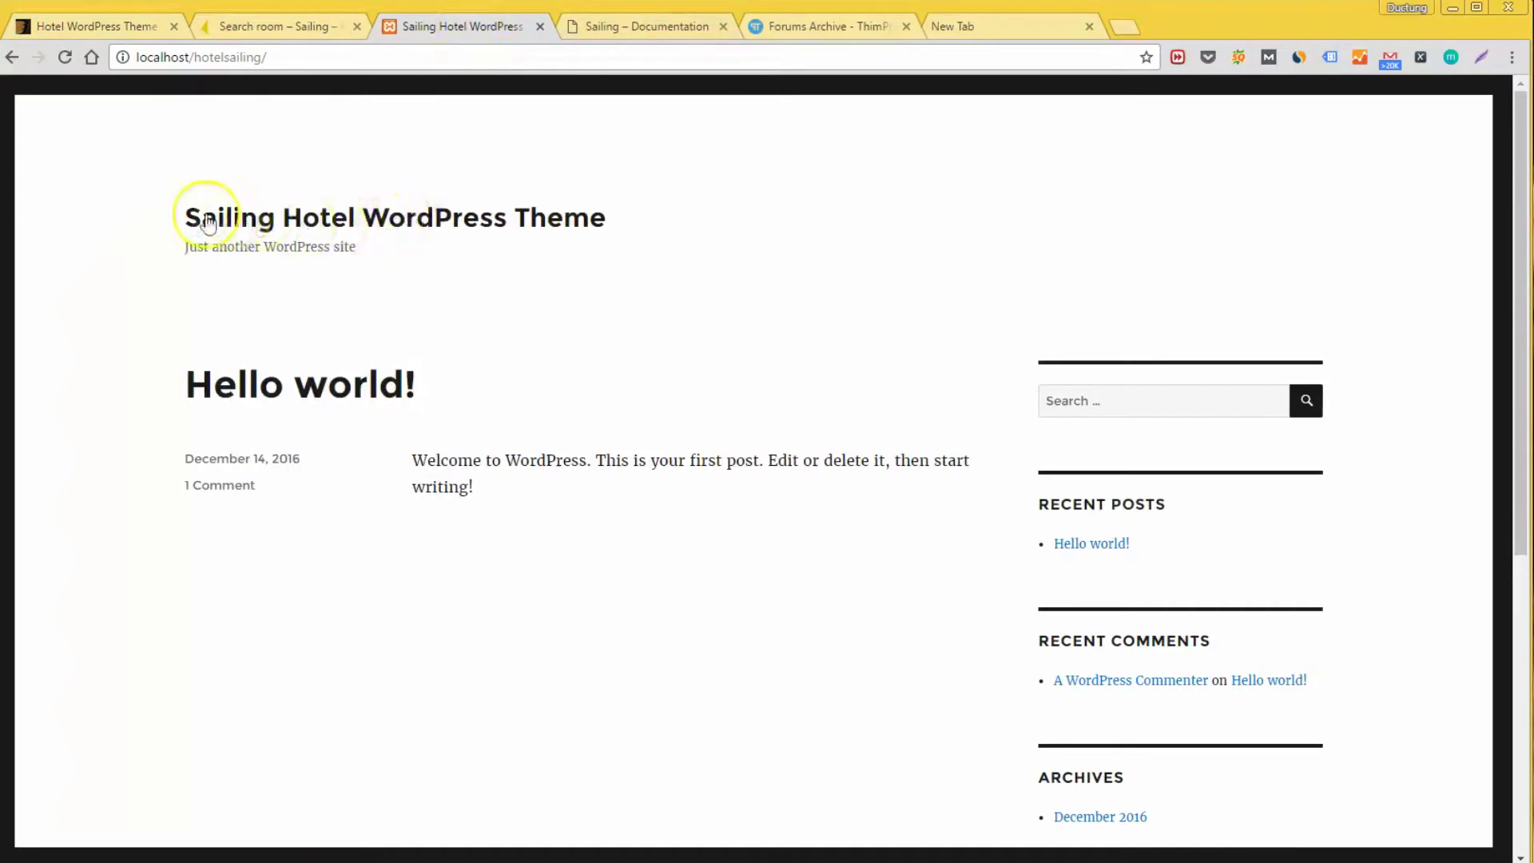
Step: Look over the local site's Hello world! front page and begin entering wp-admin in the address
left_click_drag(523, 370, 791, 503)
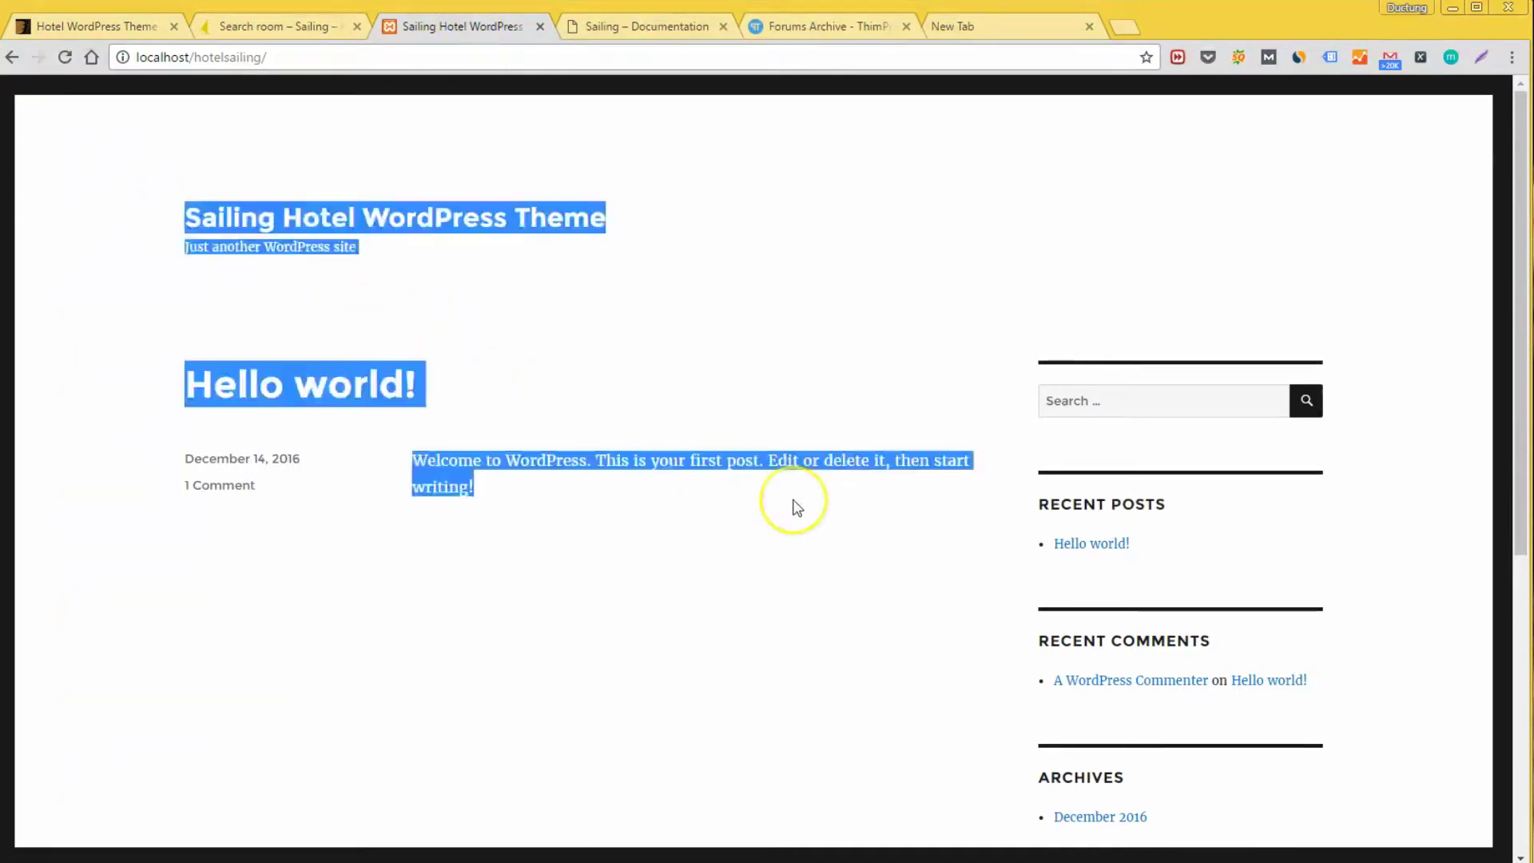
left_click(795, 506)
scroll(742, 549, "down", 4)
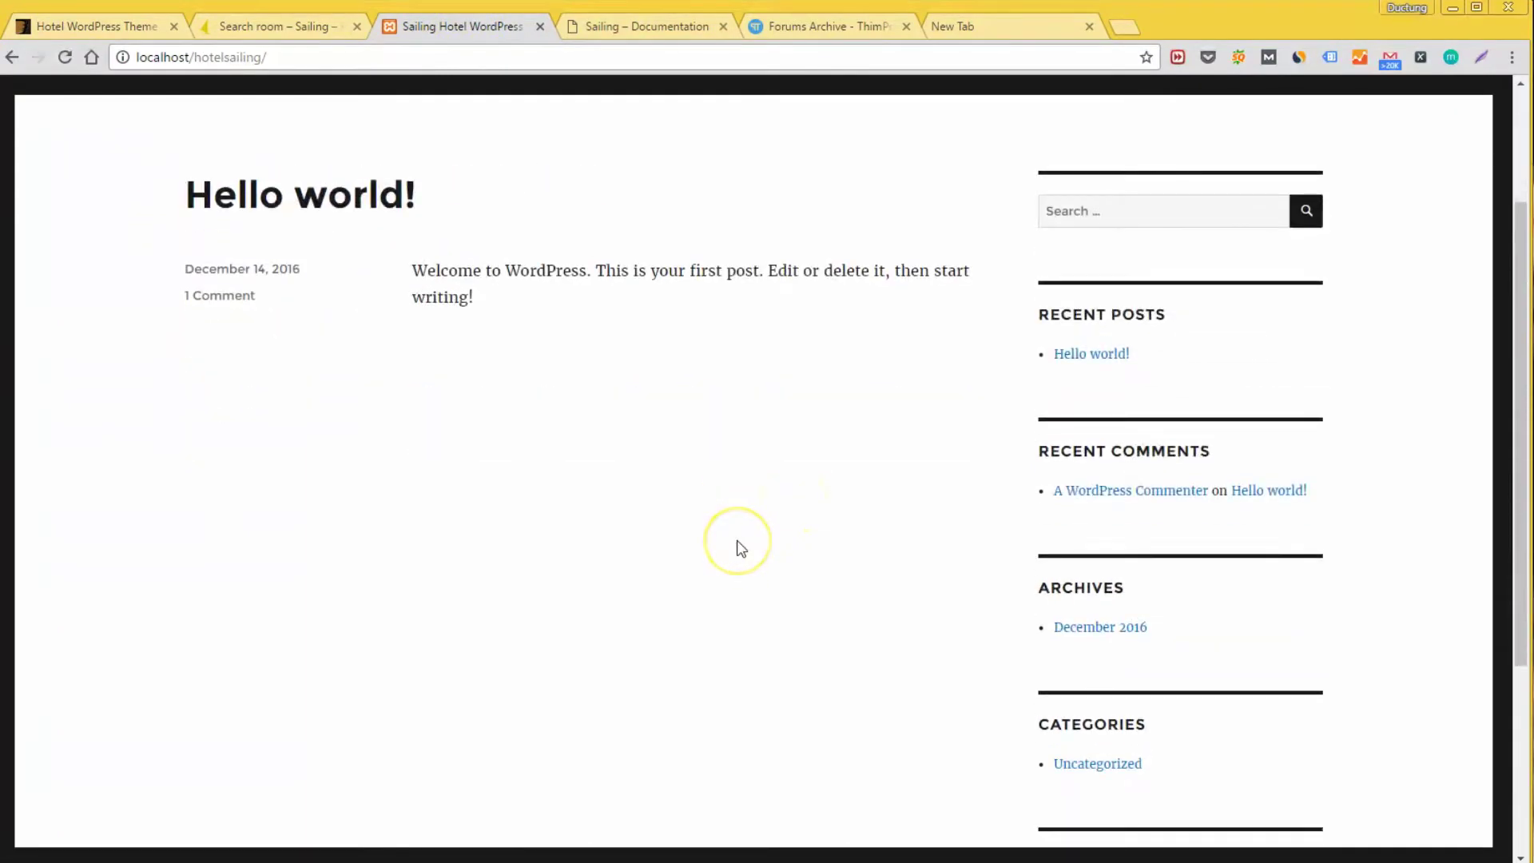
scroll(742, 548, "up", 4)
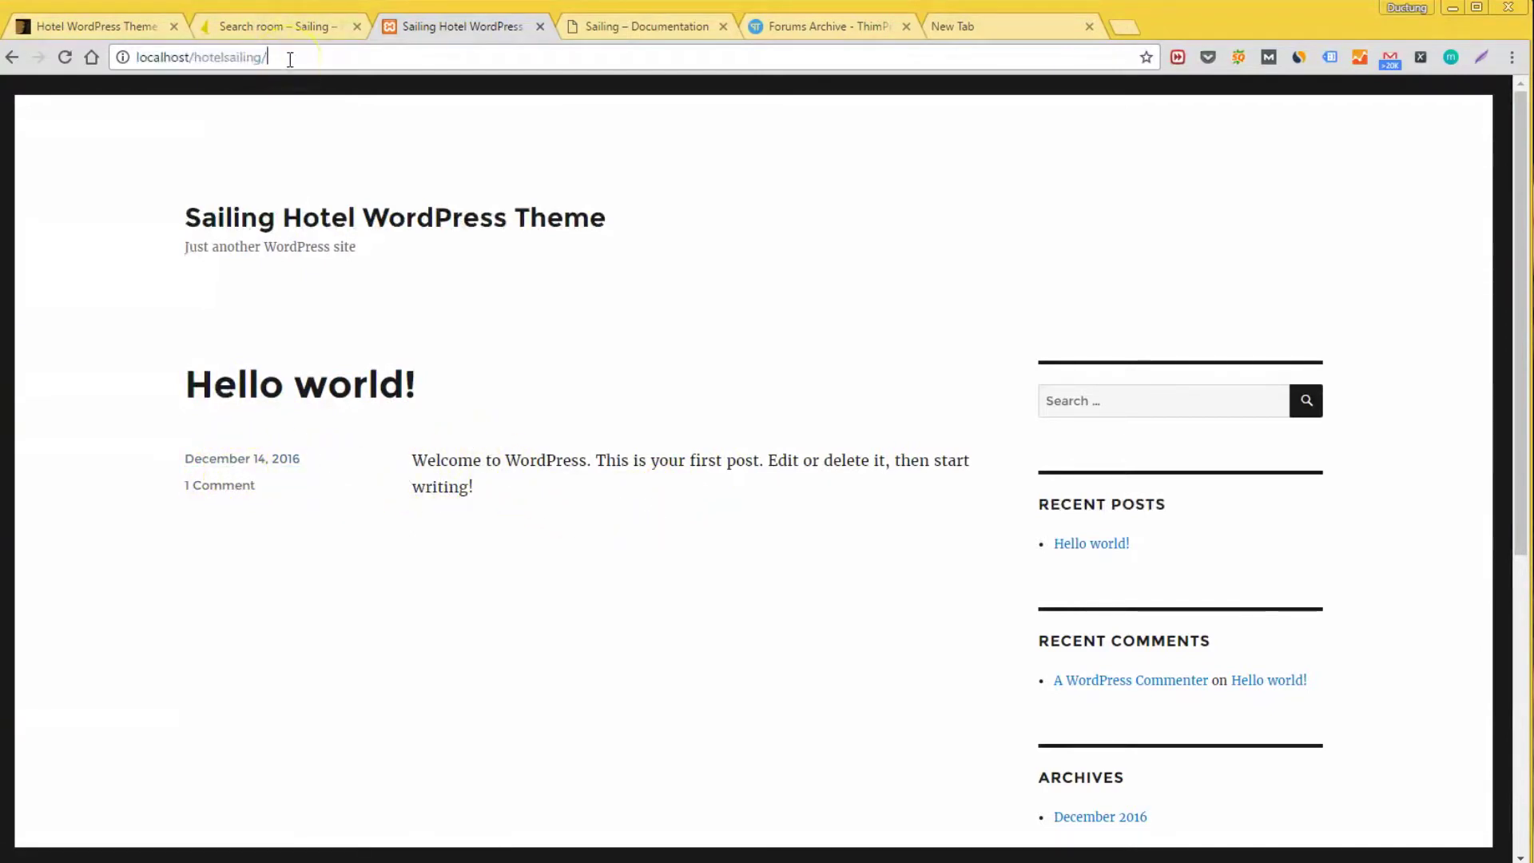
type("wp")
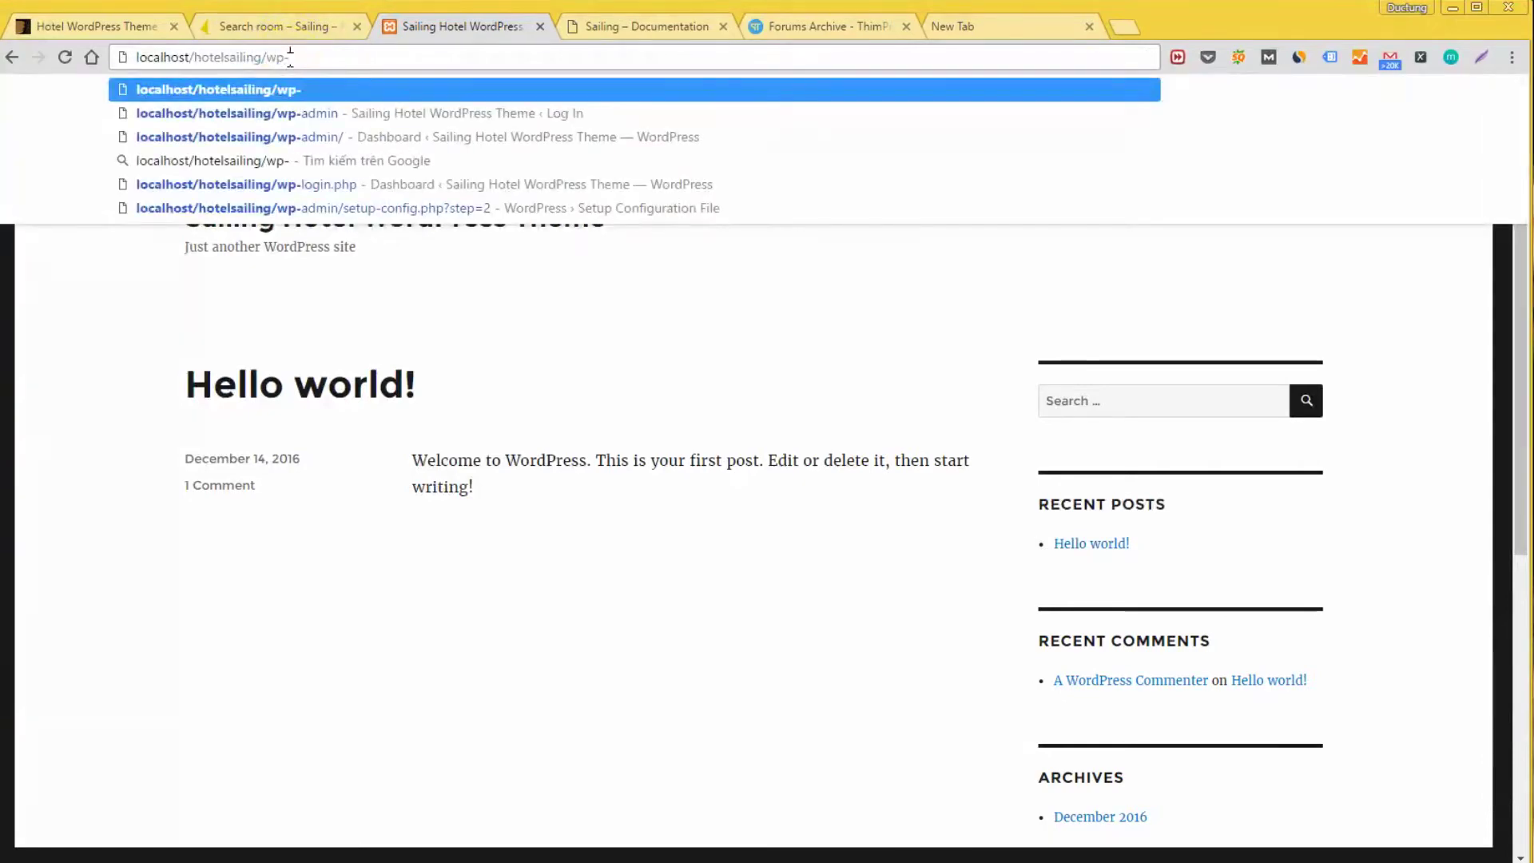
type("-a")
Step: Load localhost/hotelsailing/wp-admin, glance back at ThemeForest, and log in to the Dashboard
key("Return")
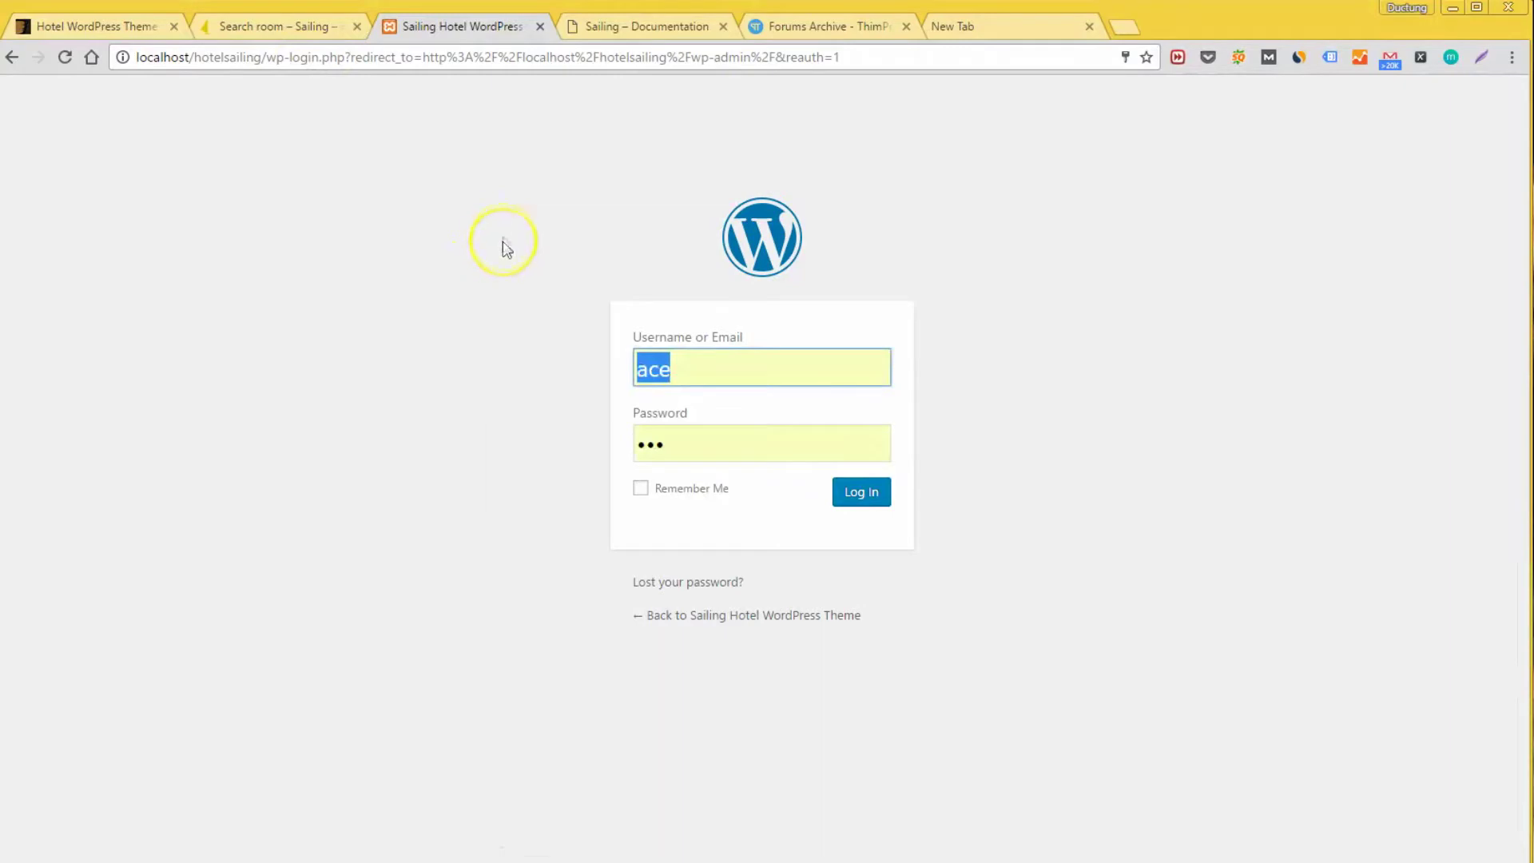
left_click(152, 28)
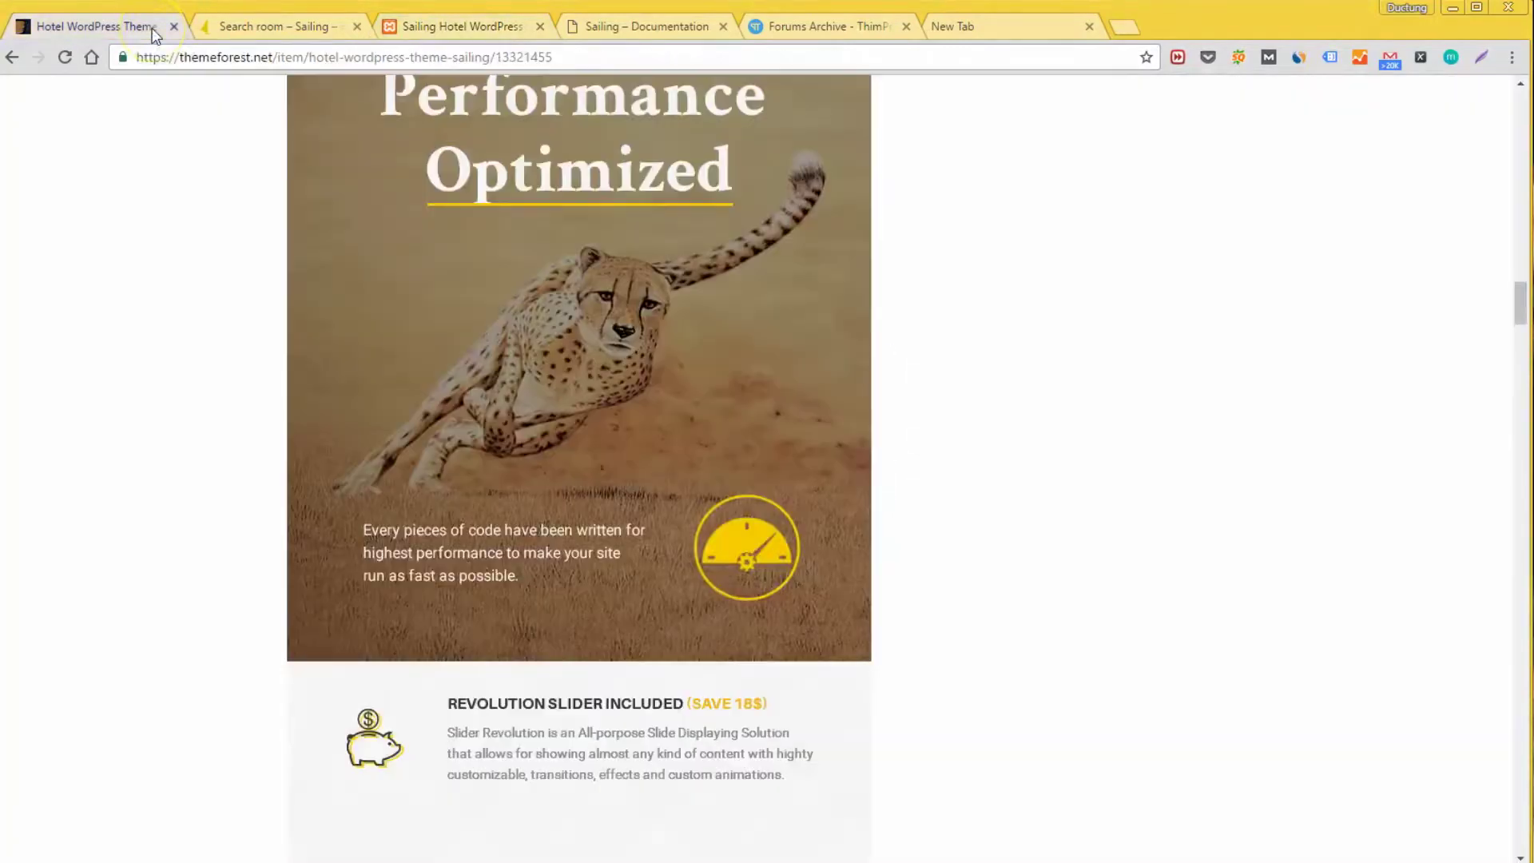
scroll(296, 463, "up", 20)
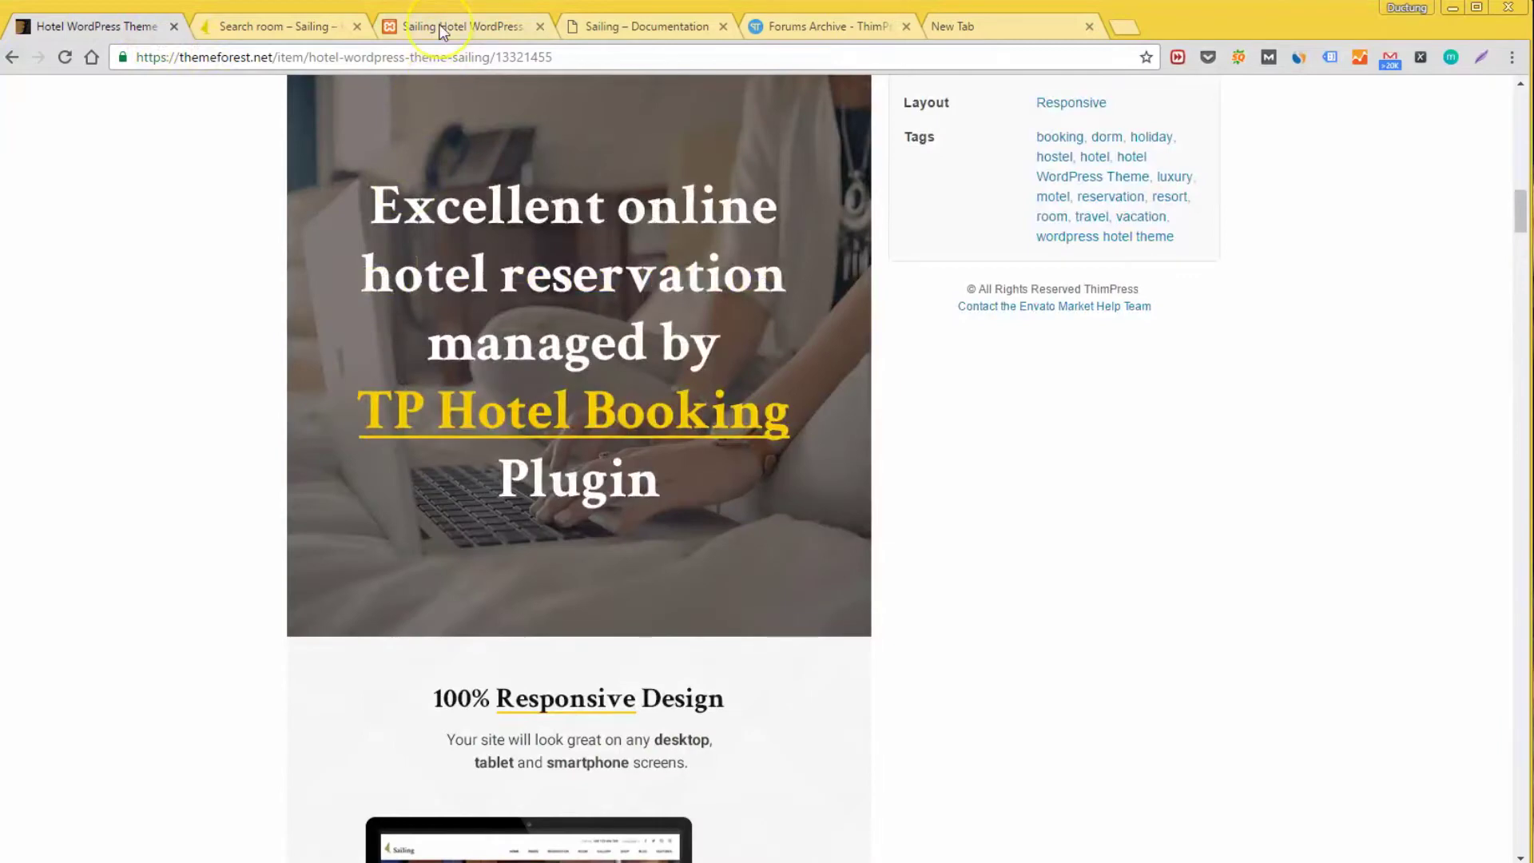
left_click(442, 31)
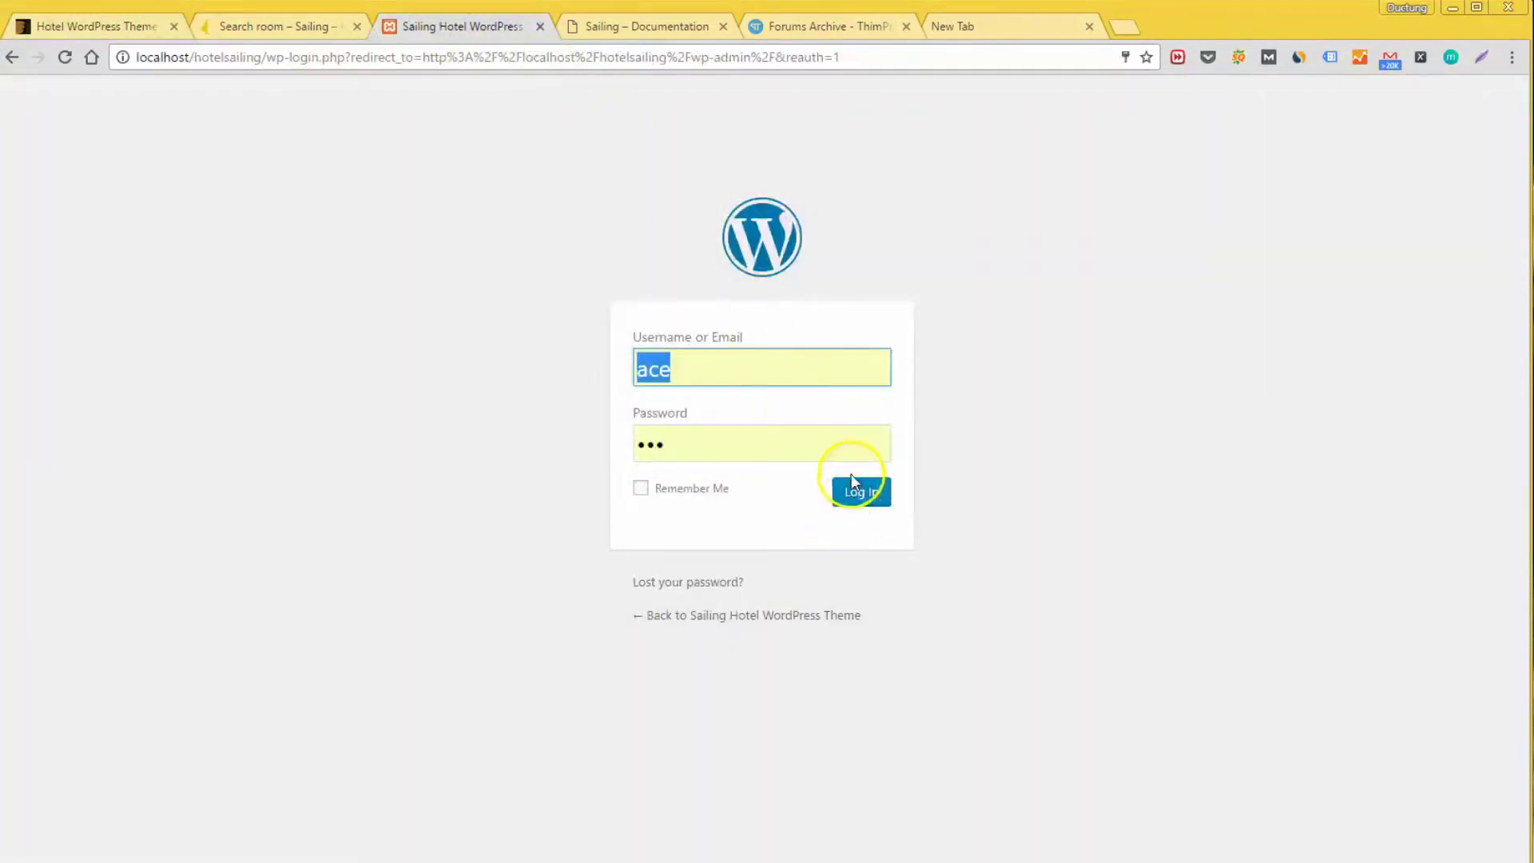
left_click(858, 497)
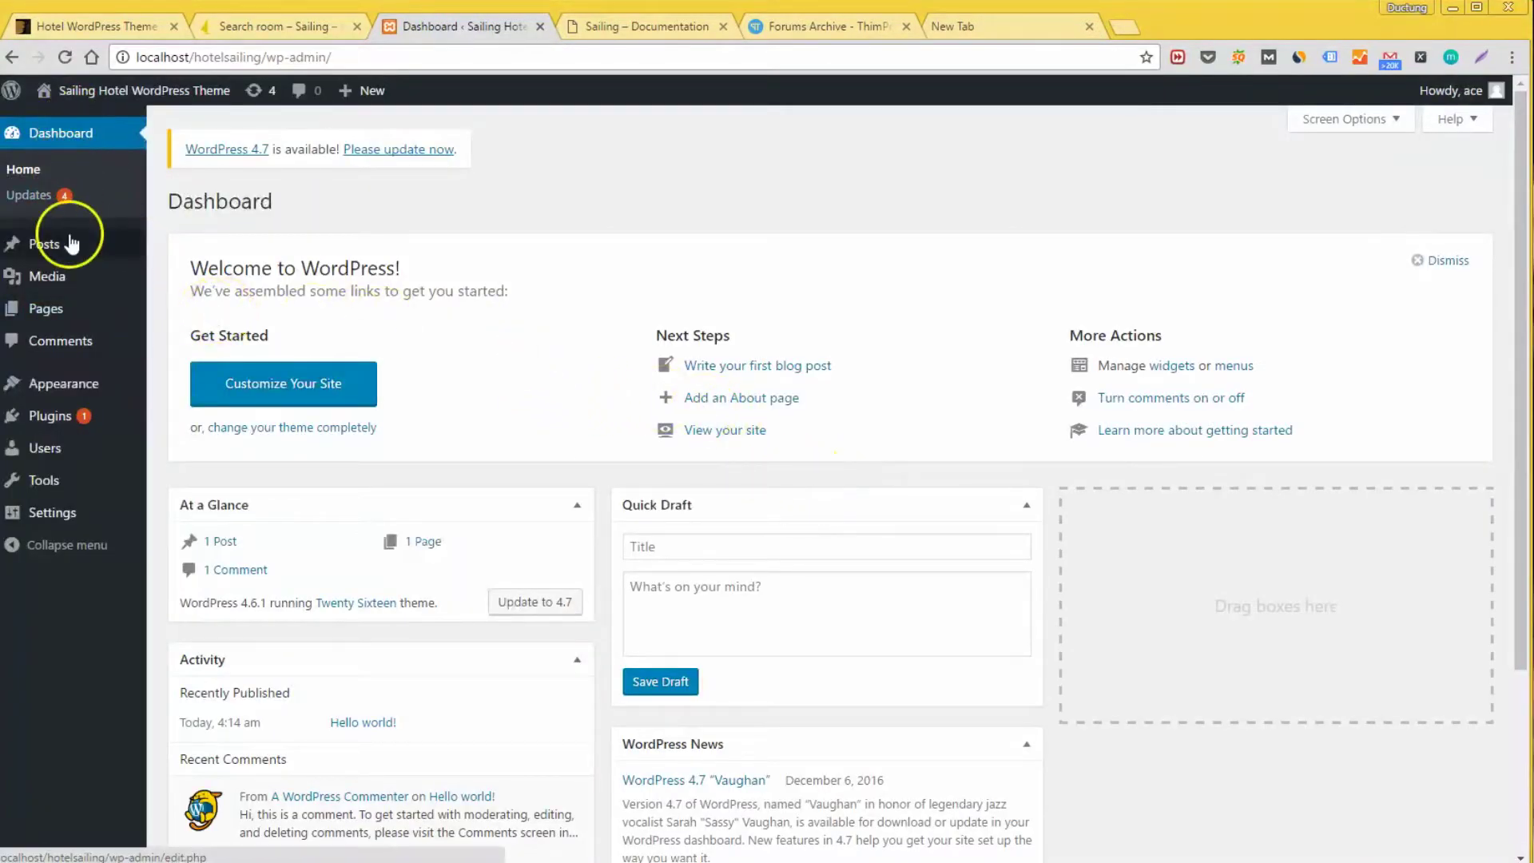
Step: Upload and install sailing.zip through Add New > Upload Theme, then activate the Sailing theme
left_click(96, 389)
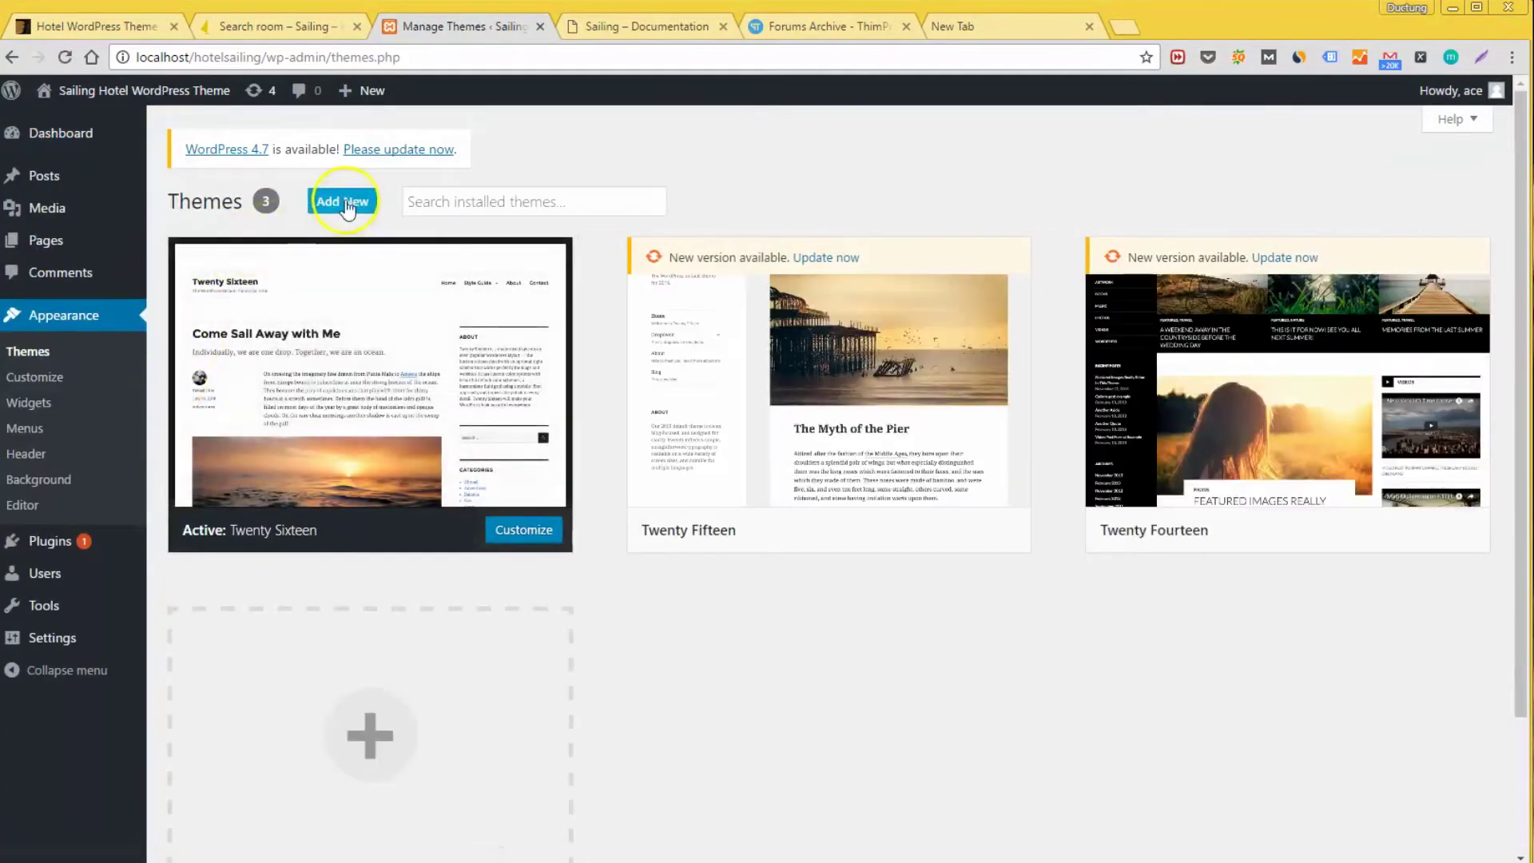
left_click(346, 204)
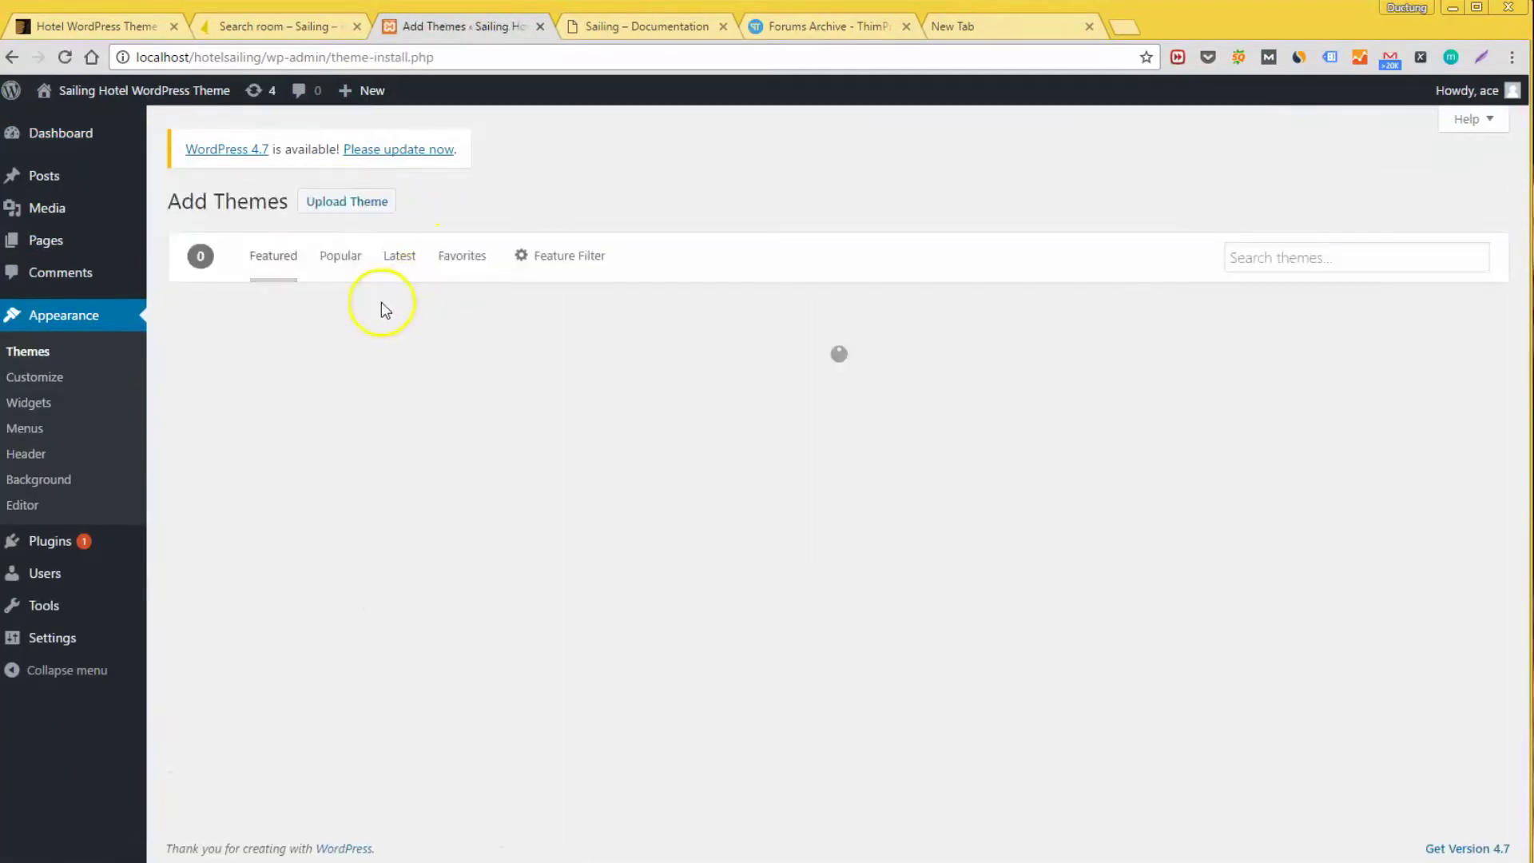
left_click(348, 201)
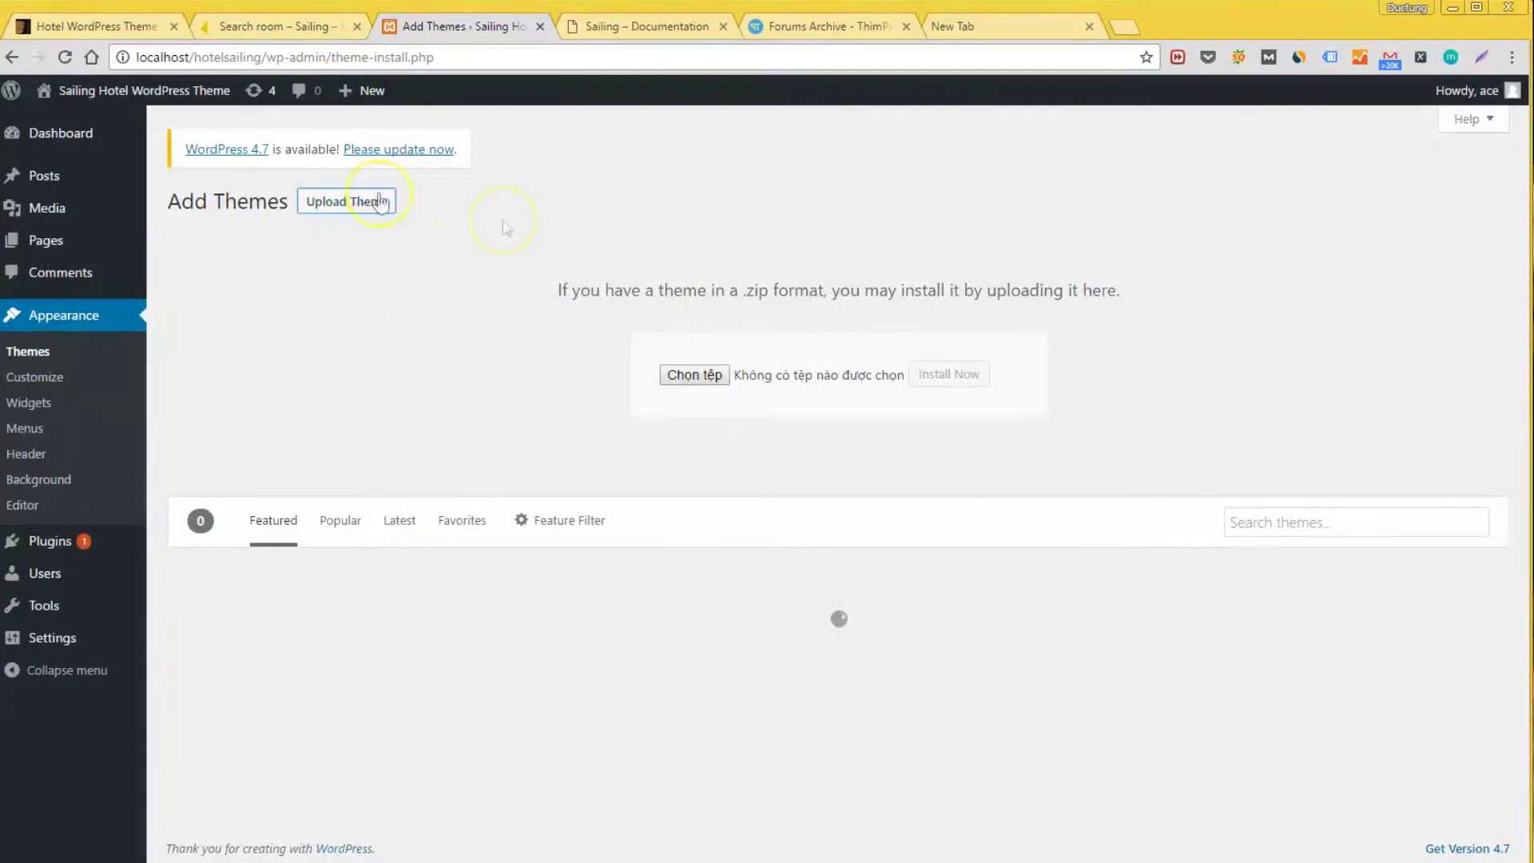
left_click(708, 377)
double_click(309, 206)
left_click(930, 375)
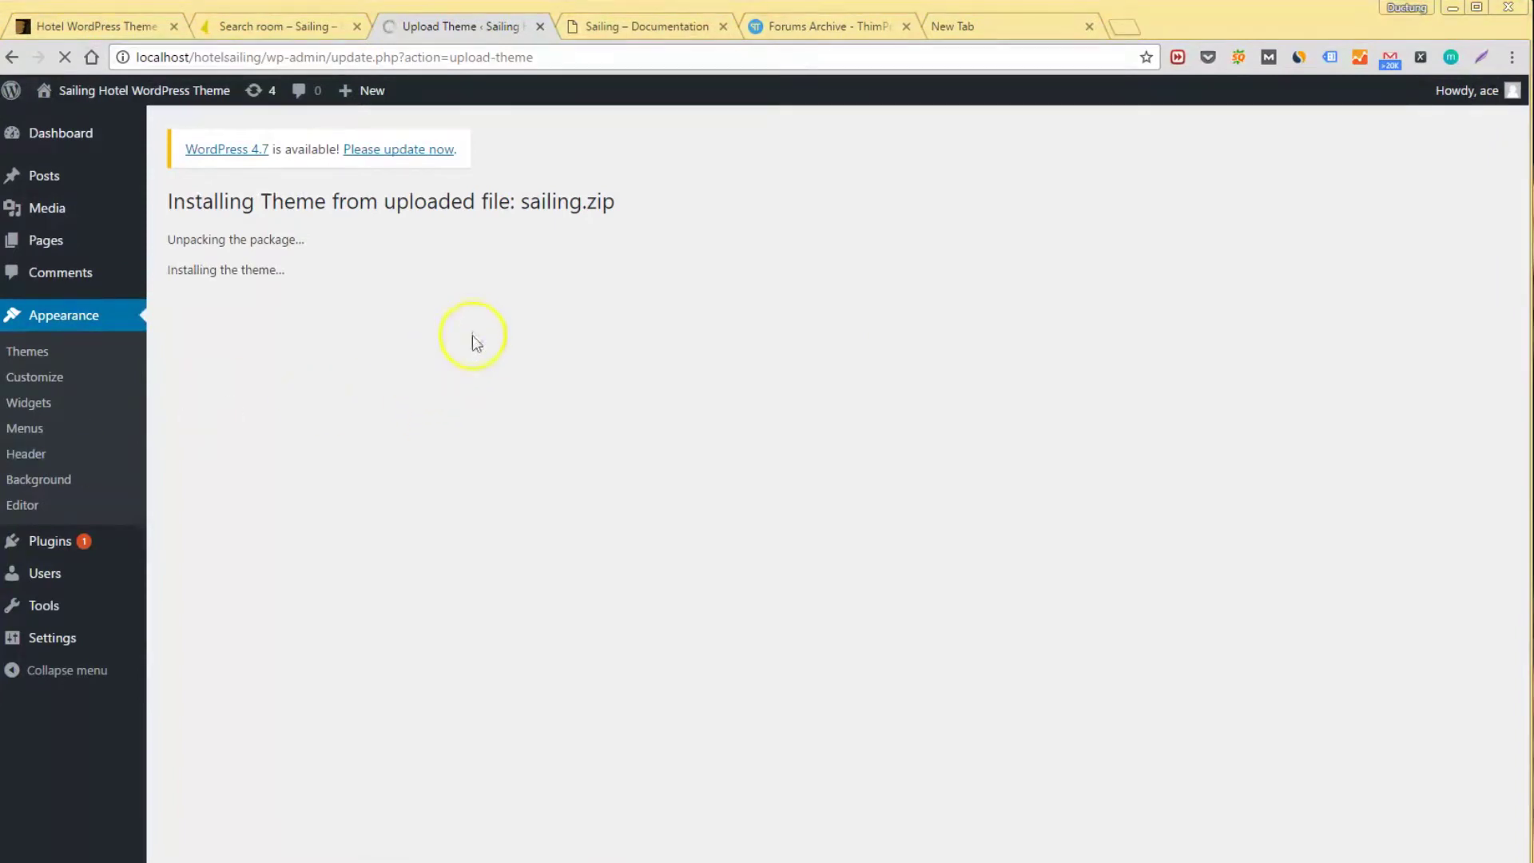
left_click(270, 332)
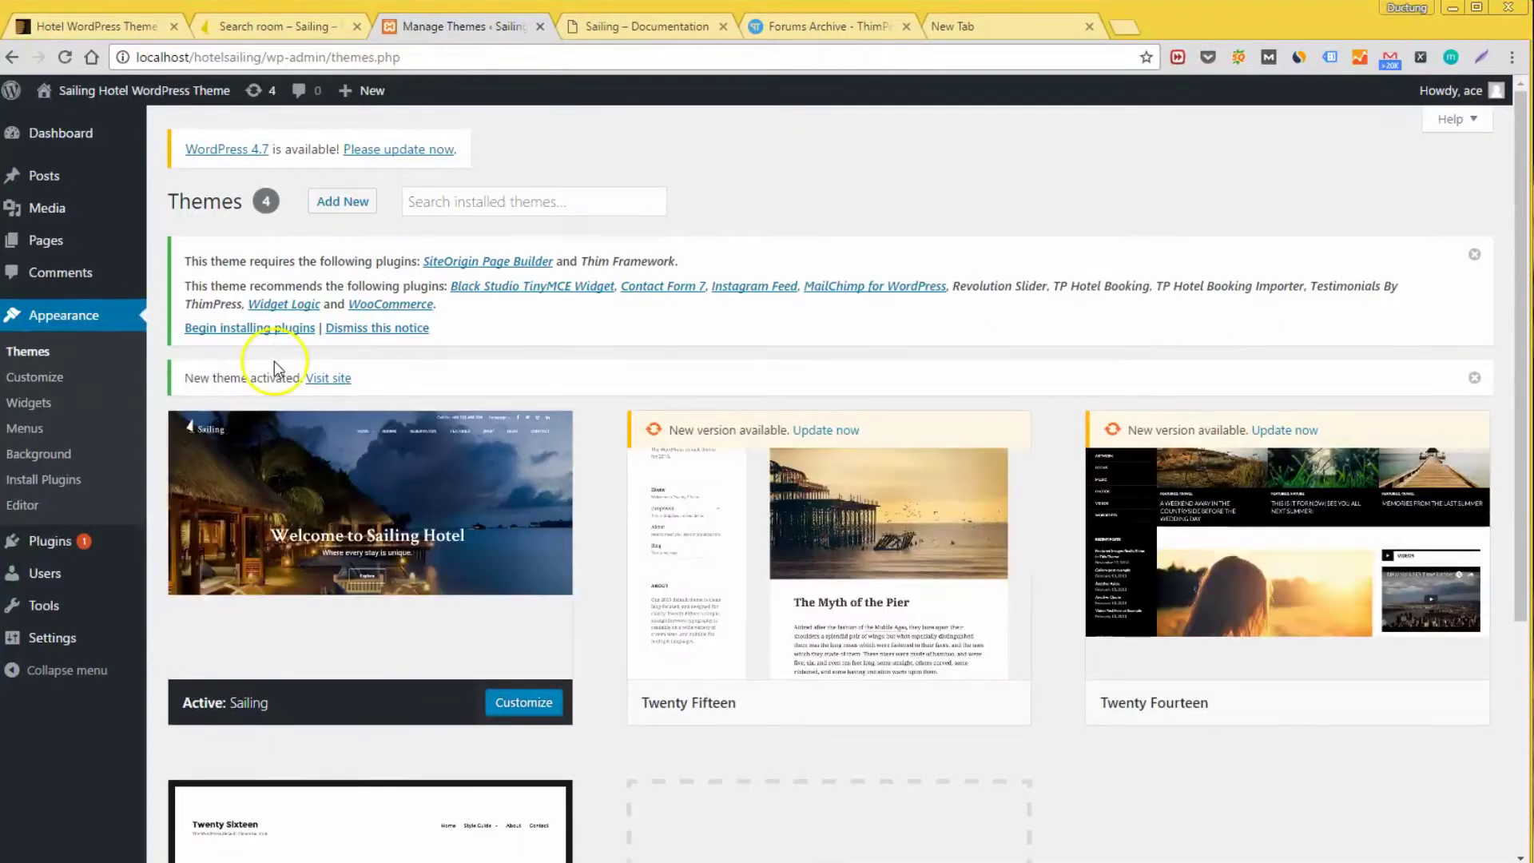
left_click(321, 378)
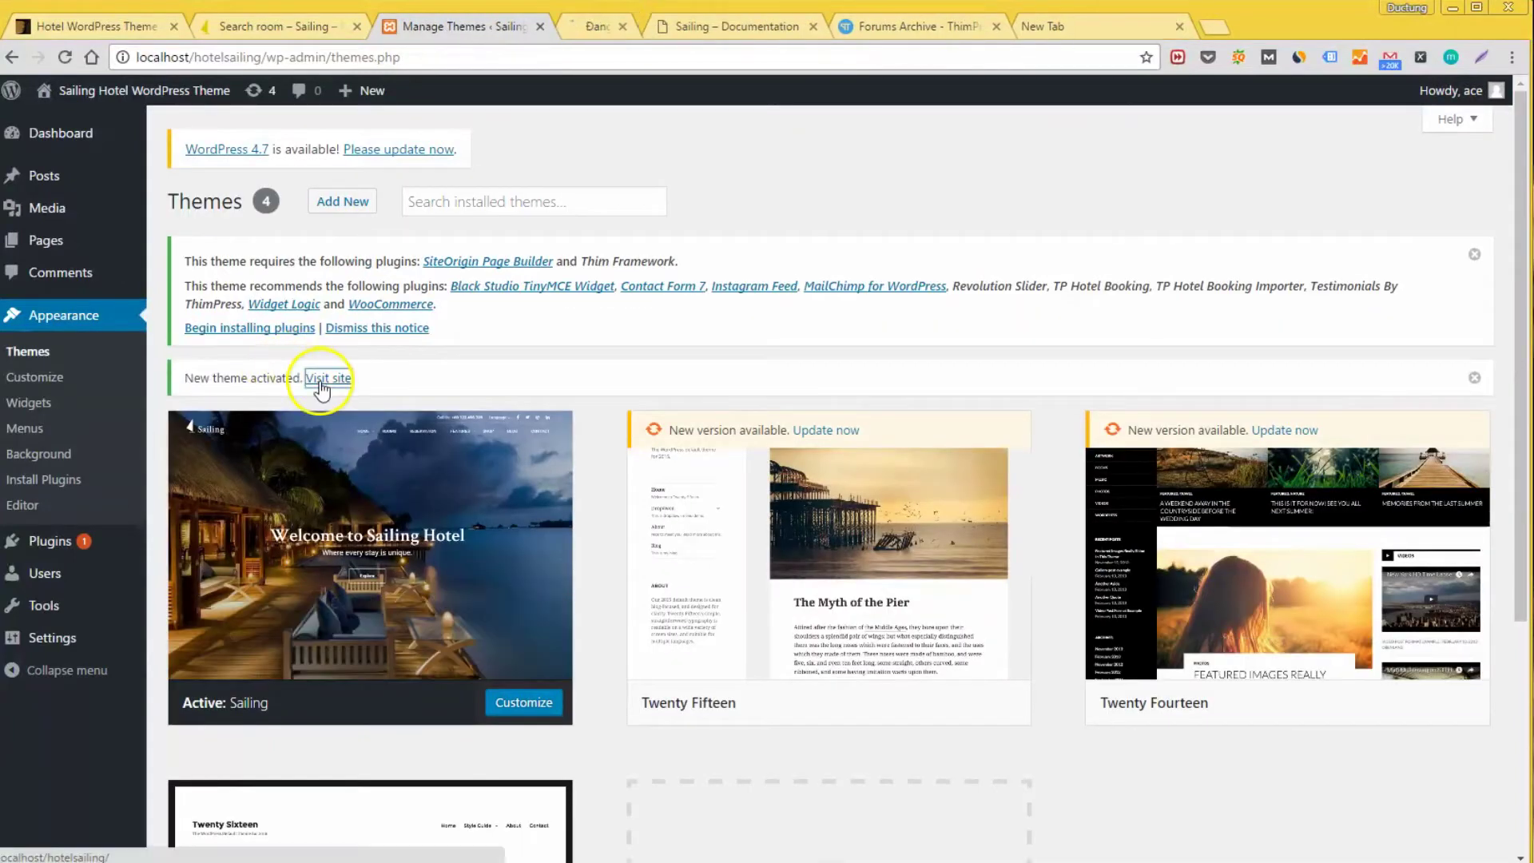
left_click(589, 35)
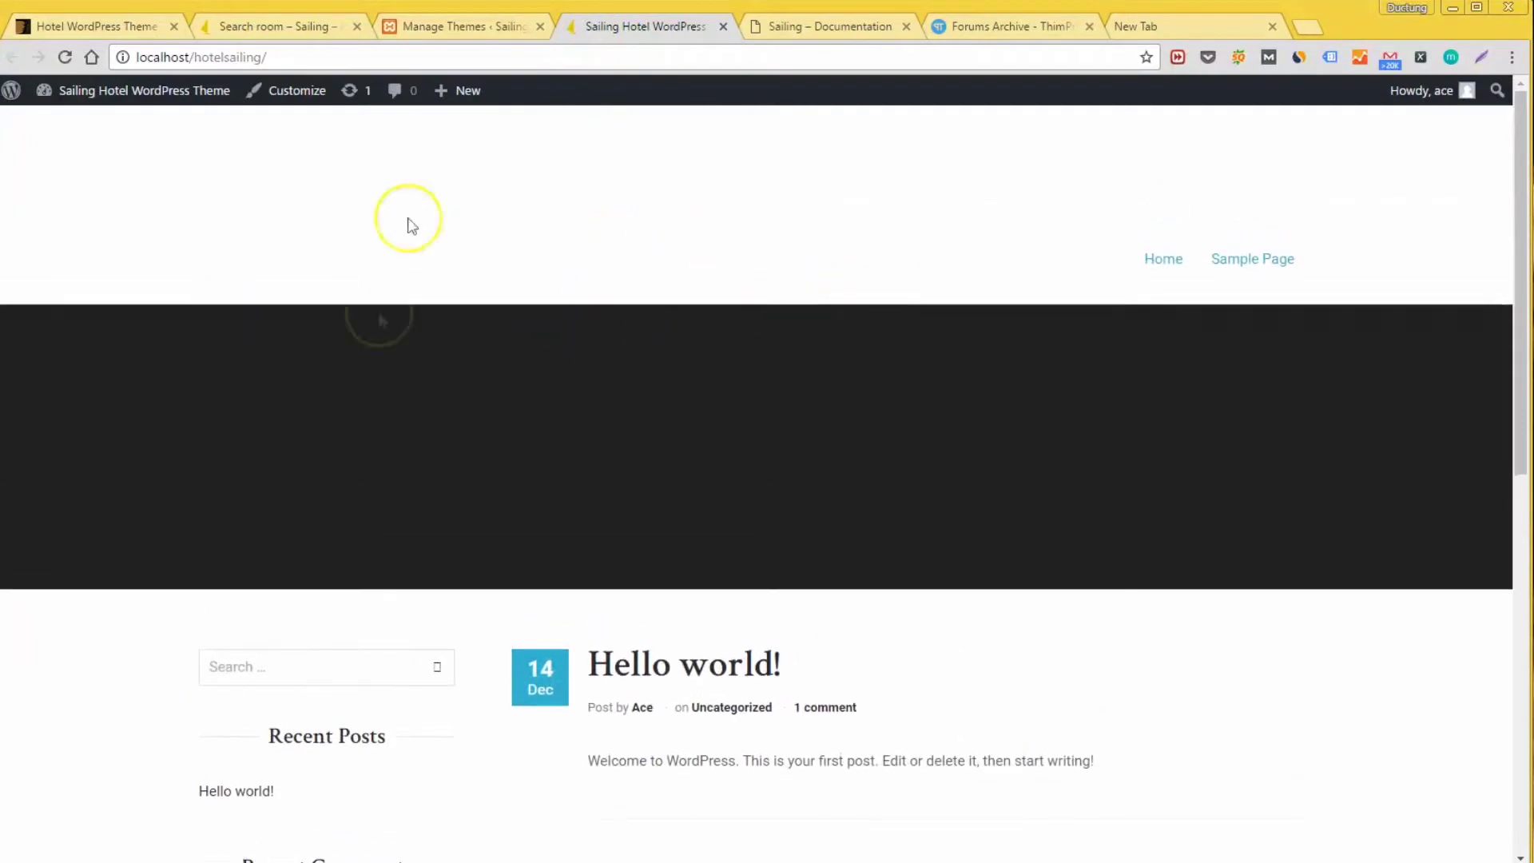
scroll(675, 441, "down", 10)
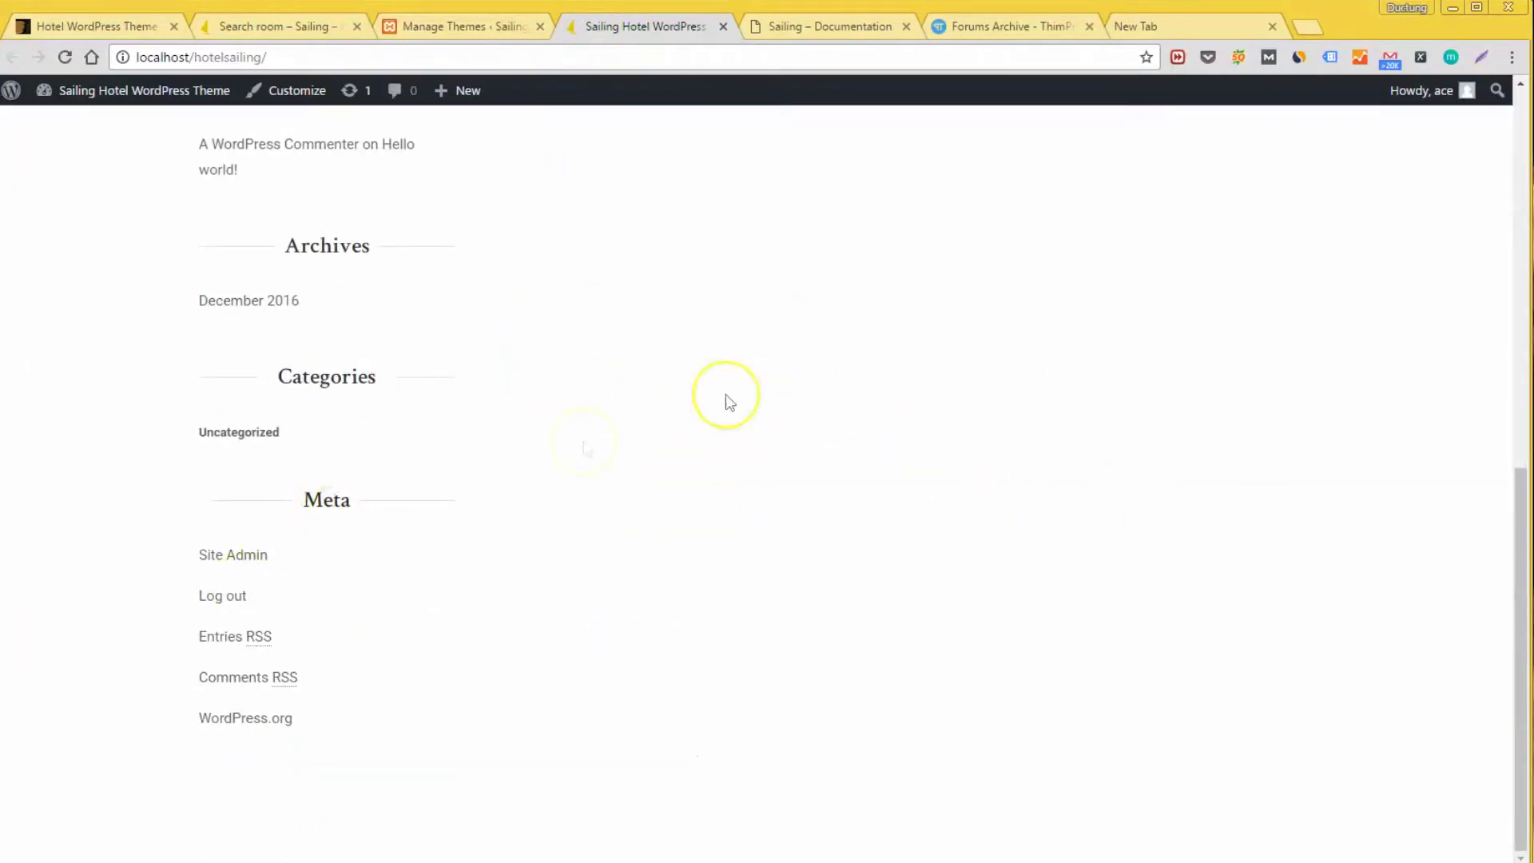
scroll(572, 524, "up", 10)
left_click(487, 24)
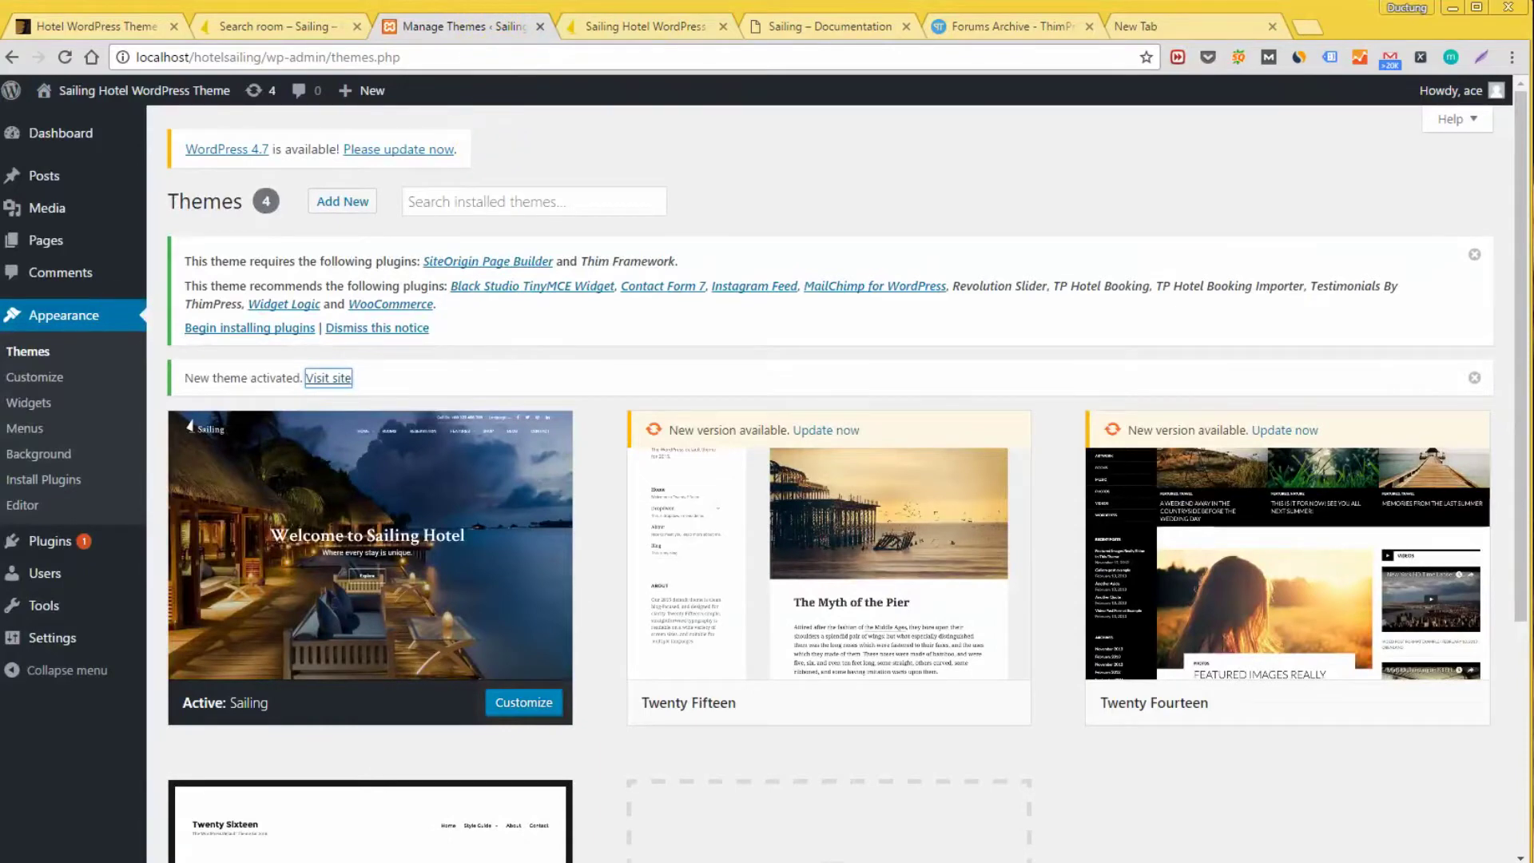
Step: Read the theme-activated and required-plugins notices, then begin installing the plugins
left_click(397, 373)
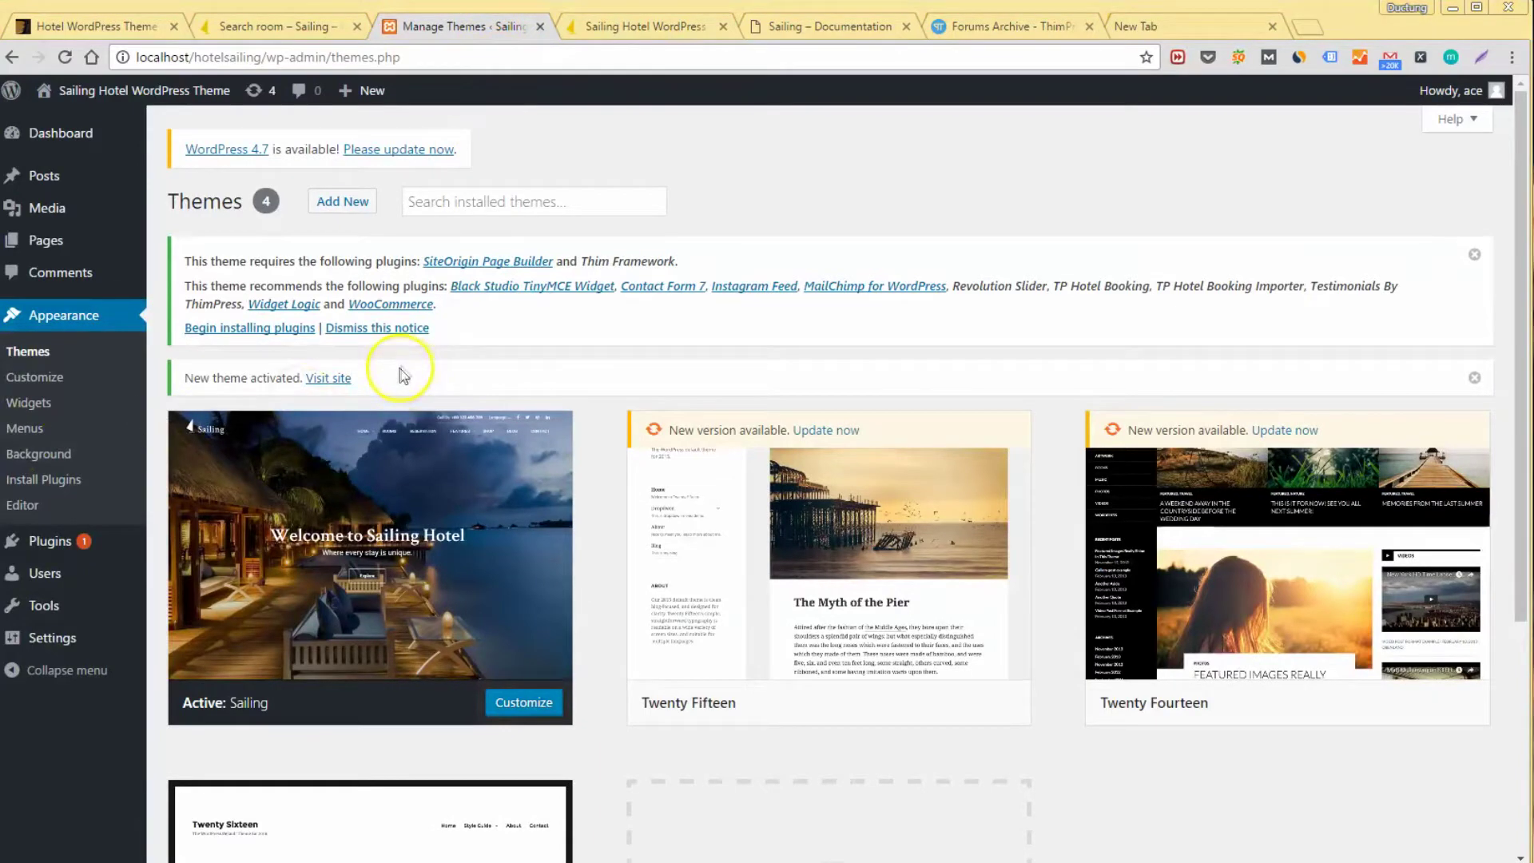
left_click_drag(187, 378, 352, 379)
left_click(182, 258)
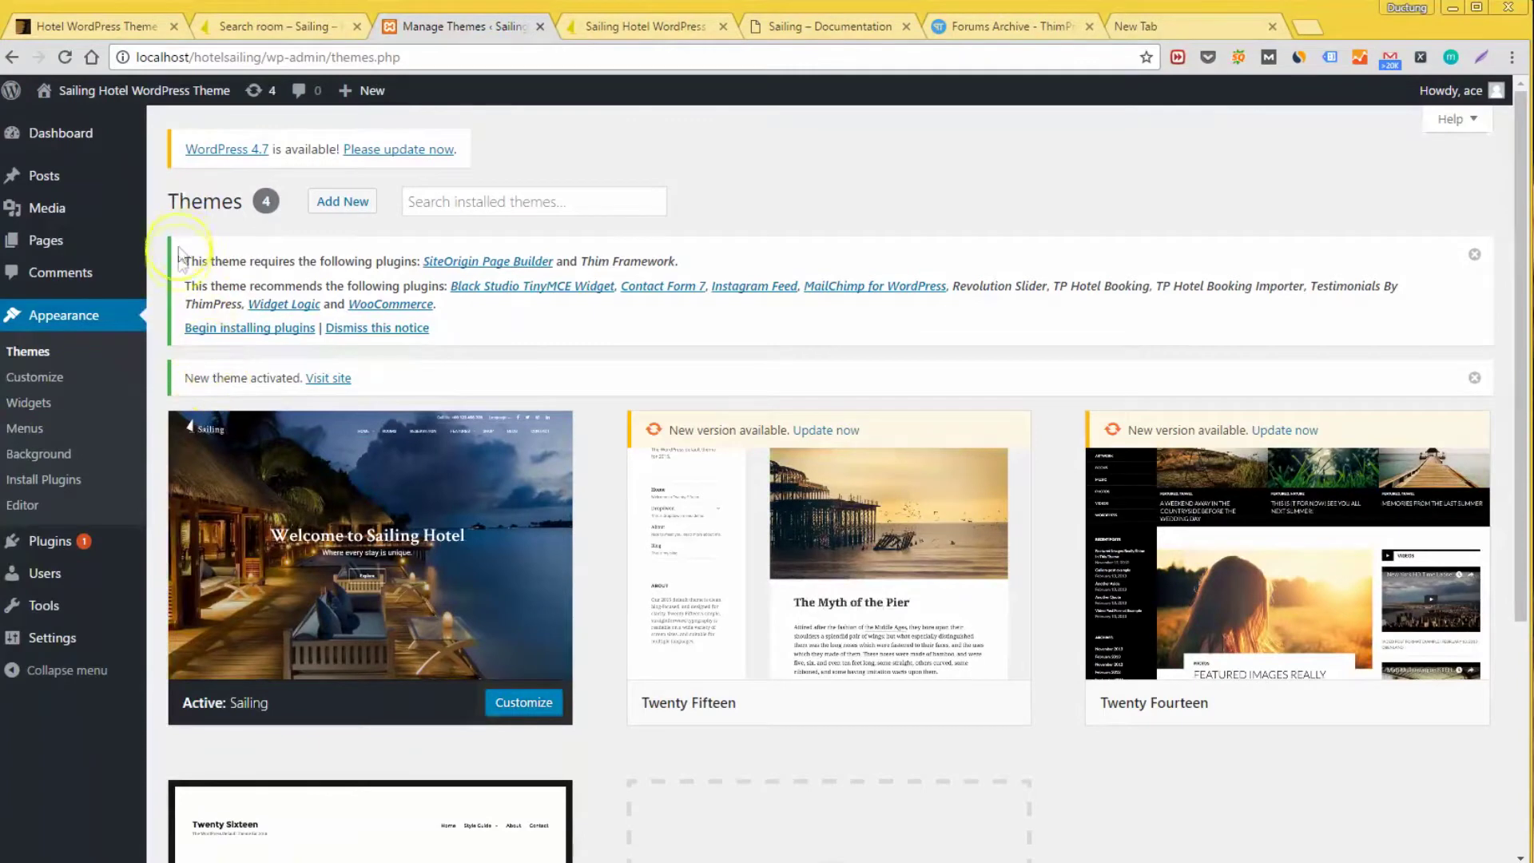
left_click_drag(183, 258, 470, 351)
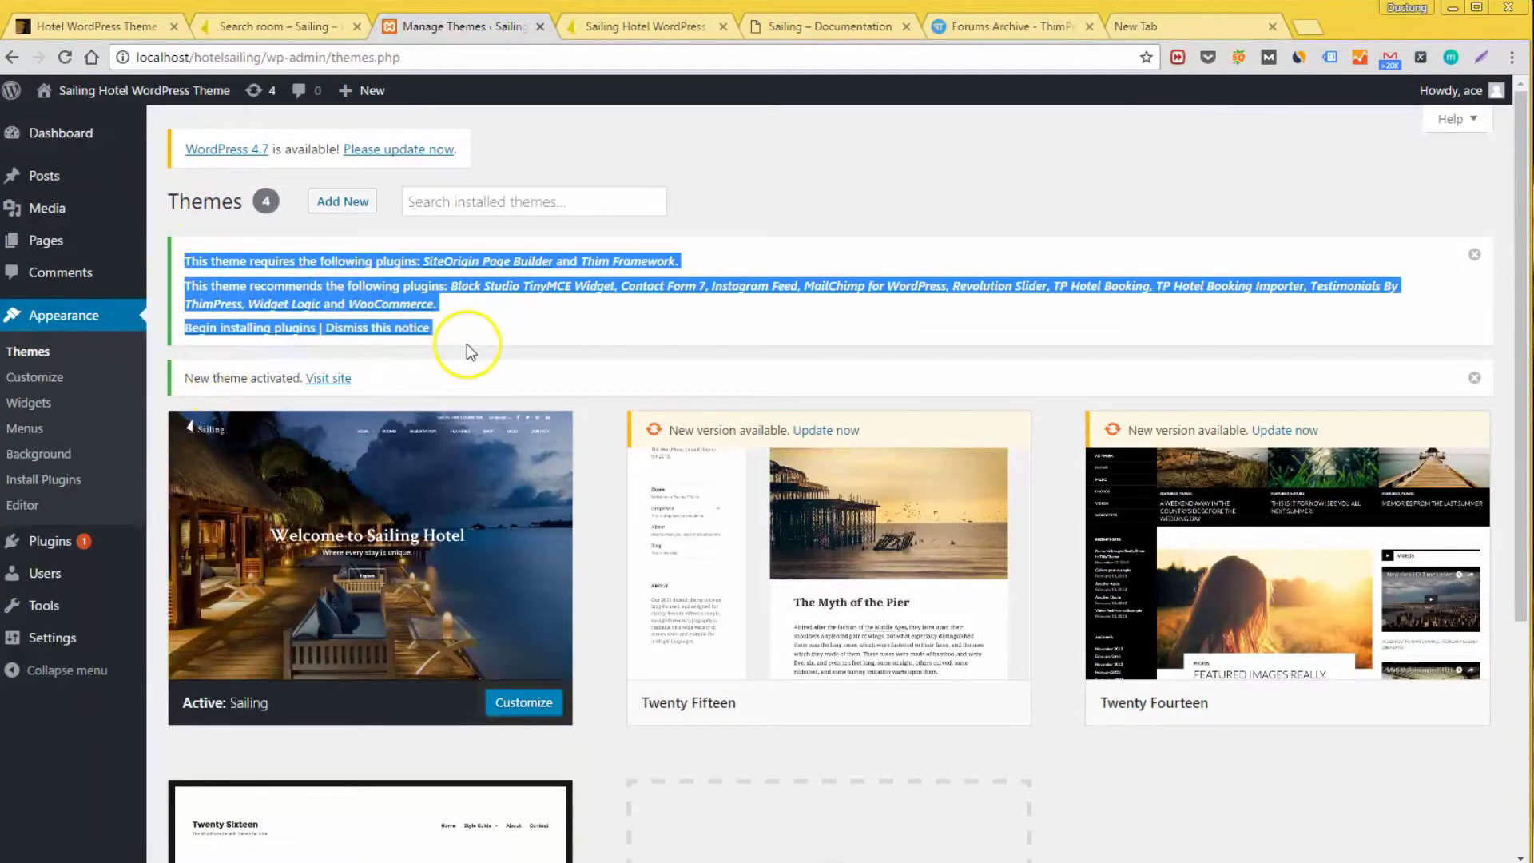
left_click(470, 351)
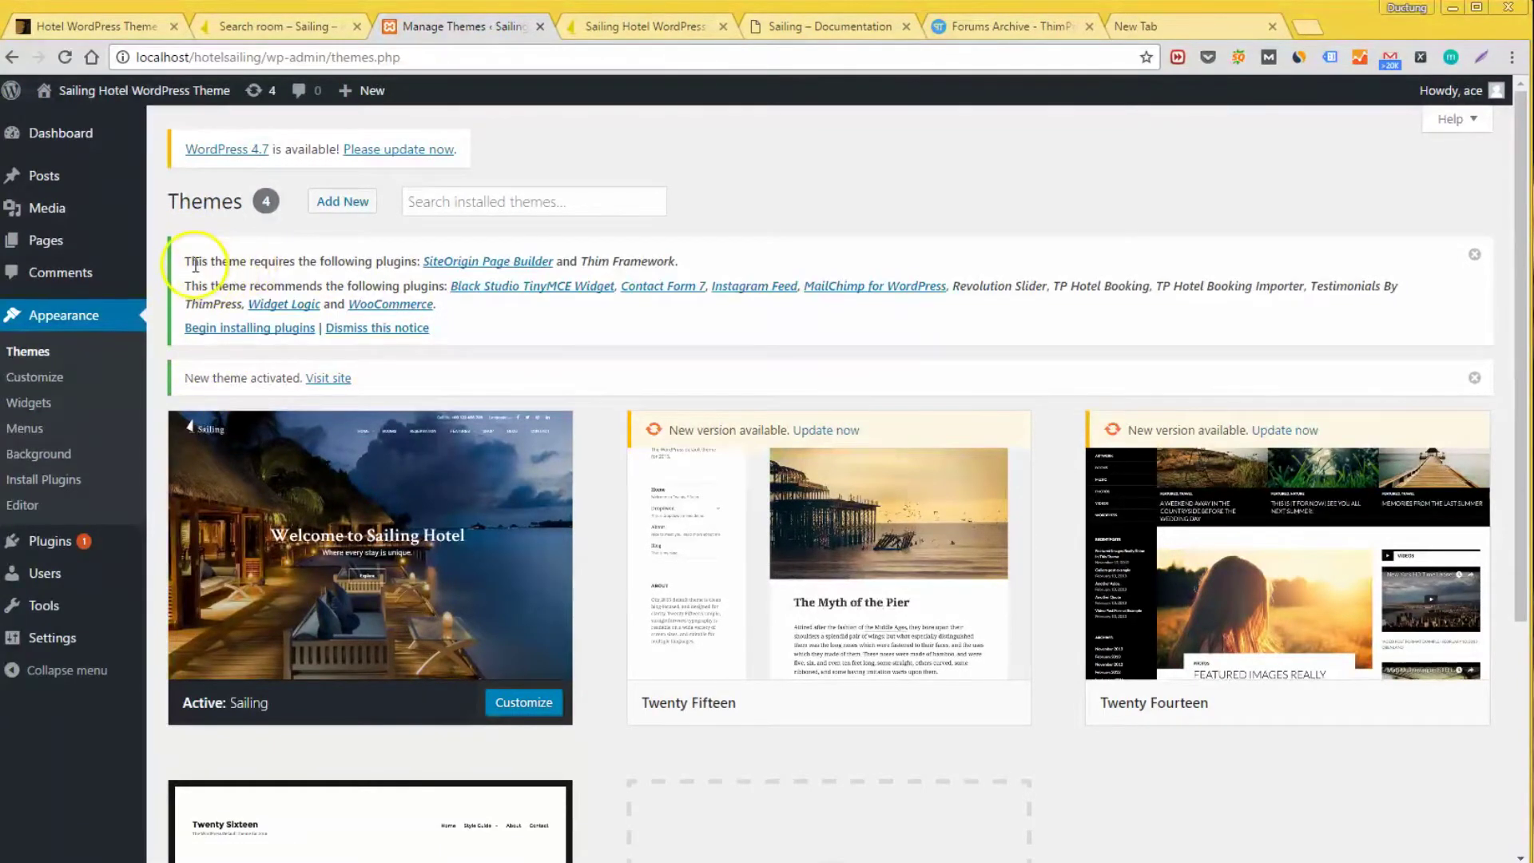
left_click_drag(195, 265, 403, 268)
left_click(403, 267)
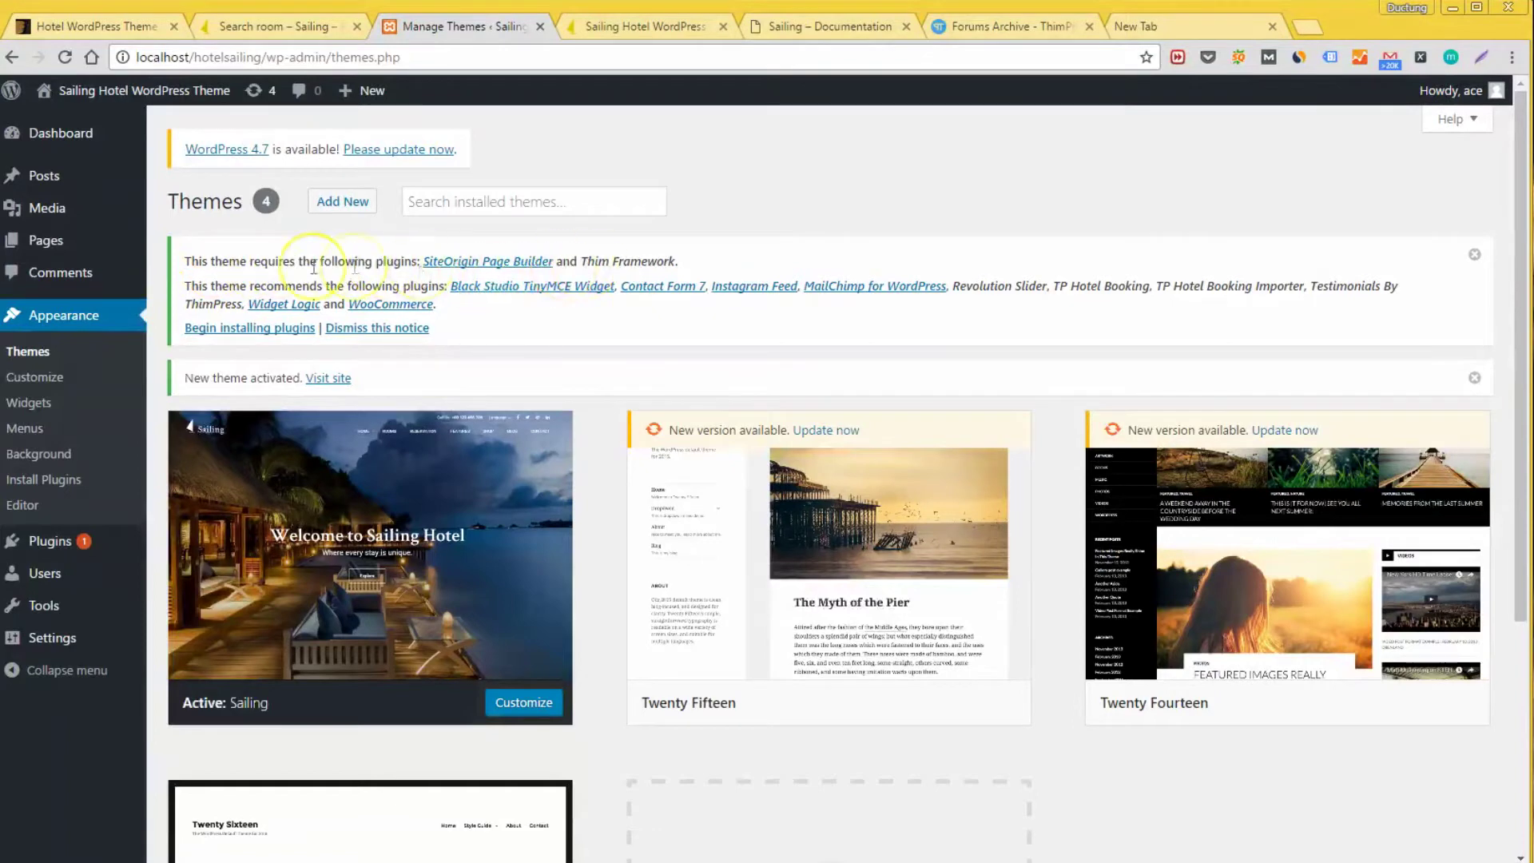
left_click(237, 331)
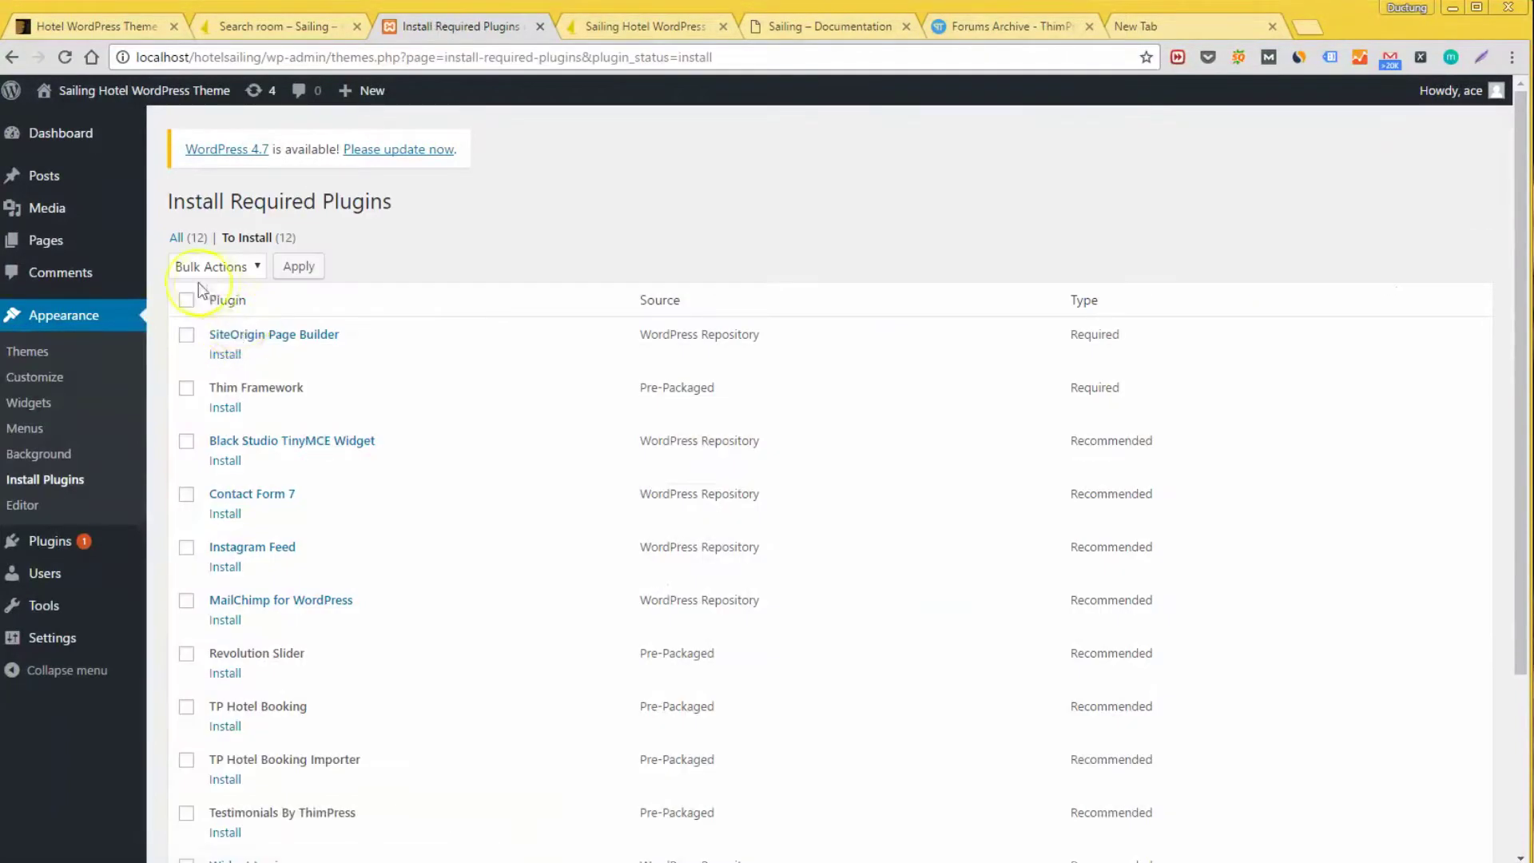
Step: Select all 12 listed plugins and run the bulk Install action
scroll(247, 400, "down", 3)
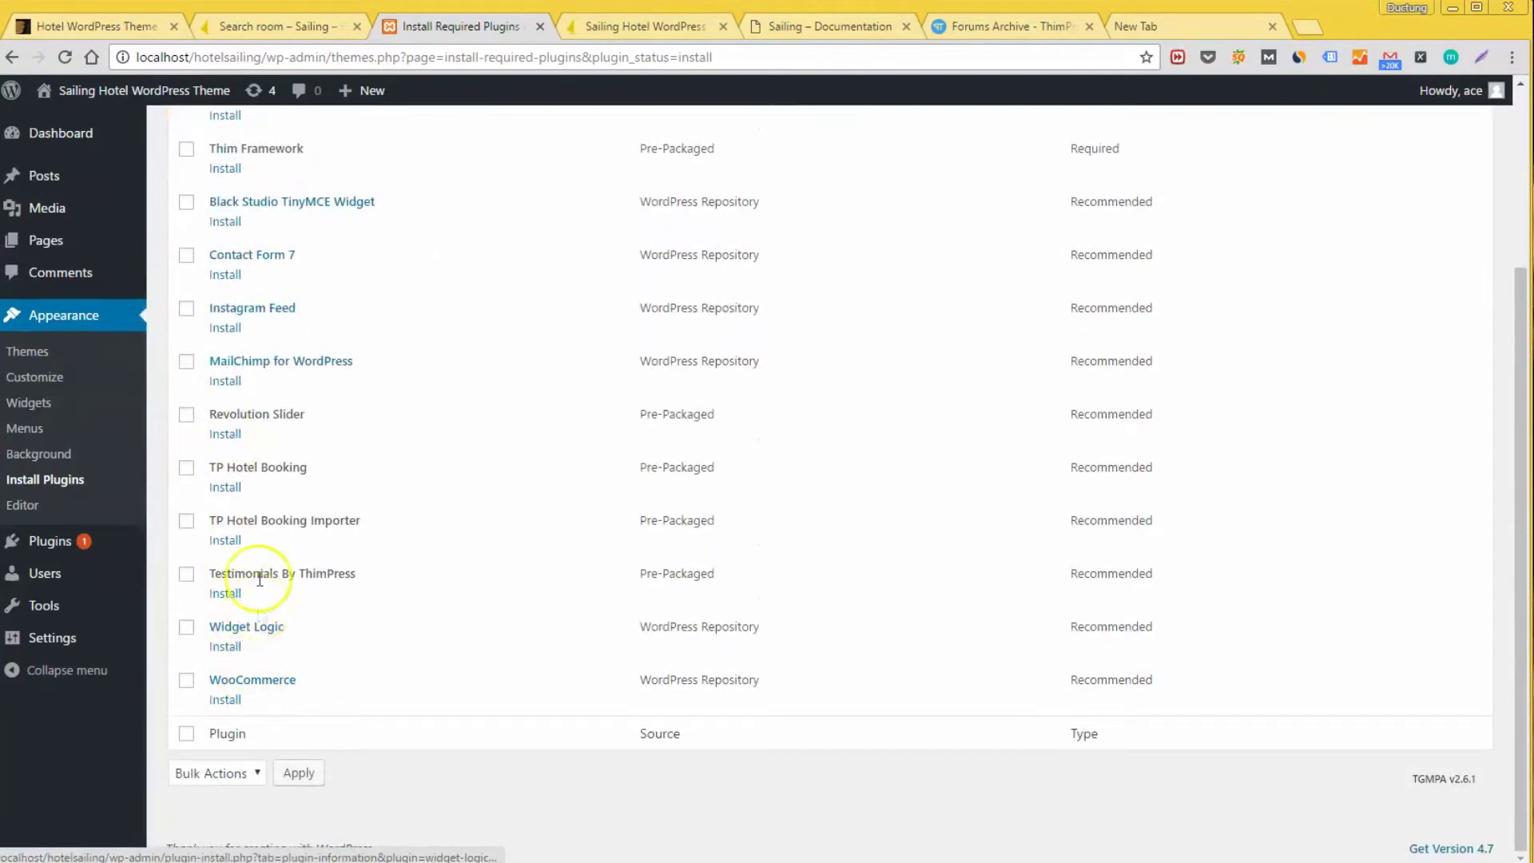
scroll(257, 377, "up", 3)
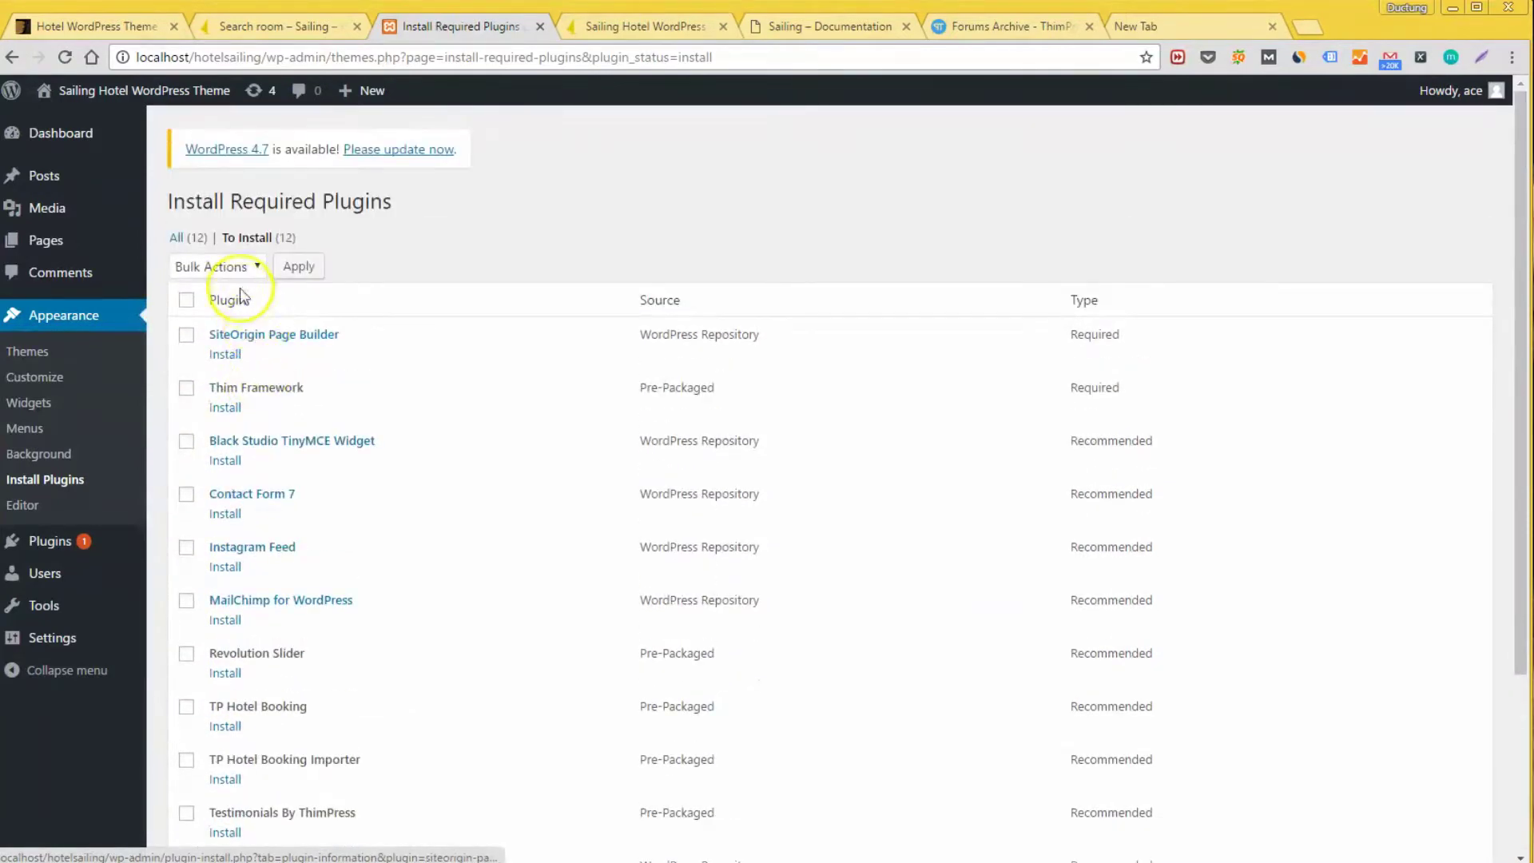
left_click(222, 302)
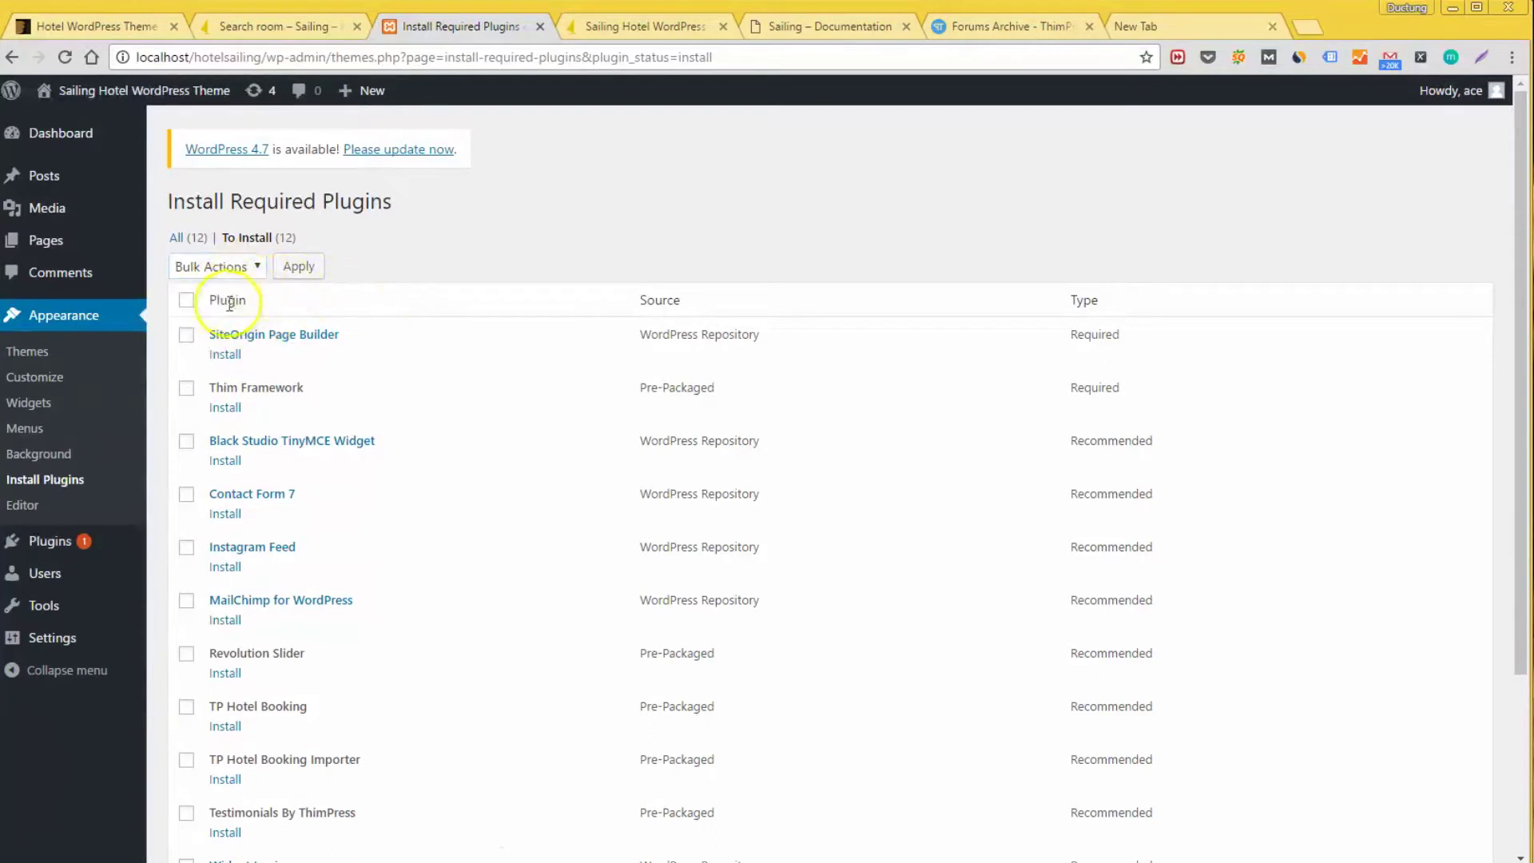
left_click(187, 300)
left_click(203, 269)
left_click(193, 308)
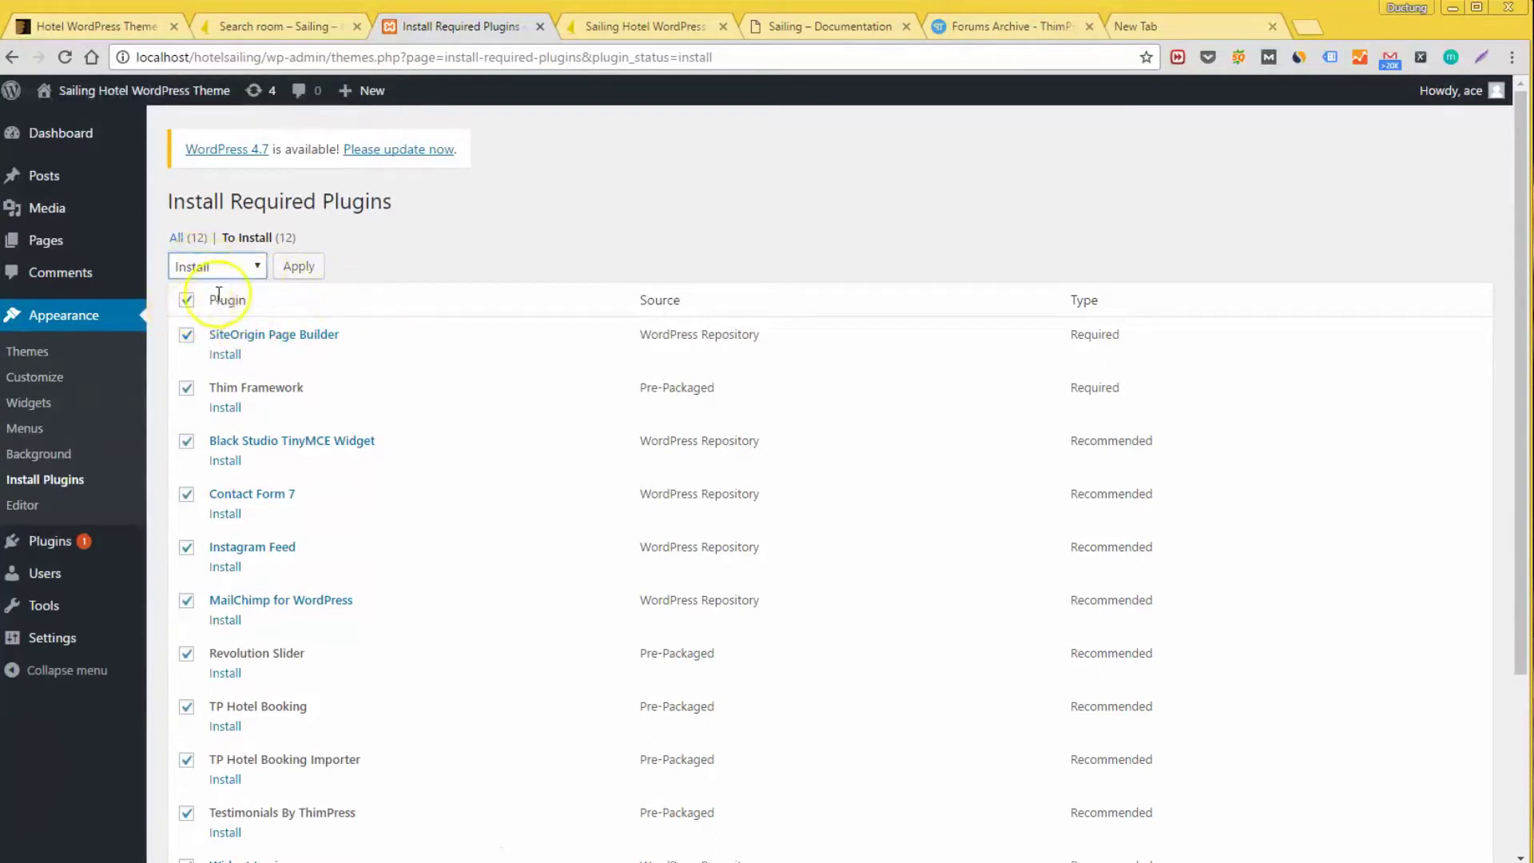
left_click(294, 269)
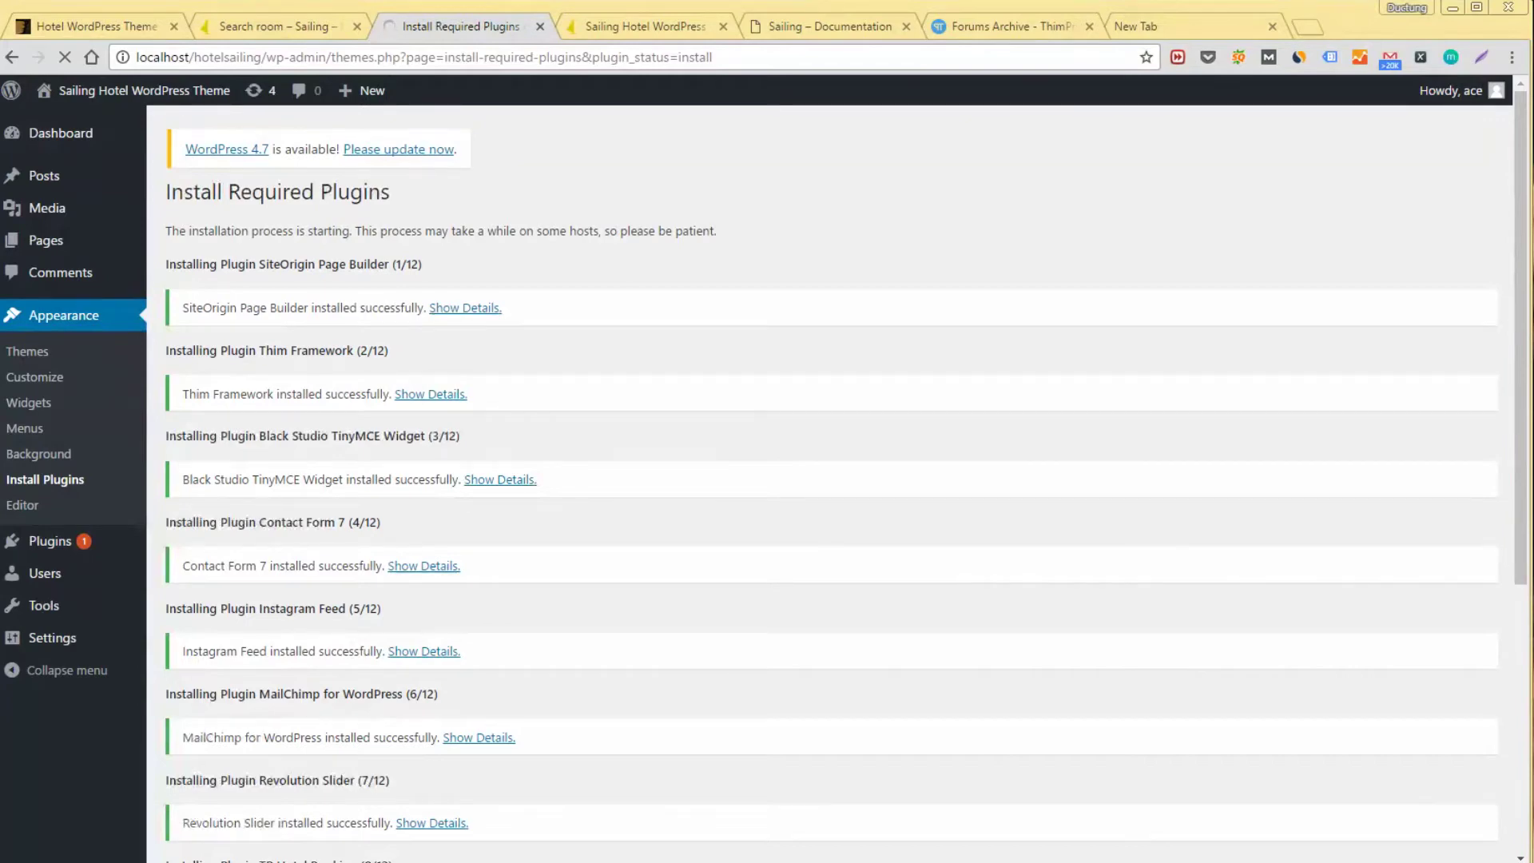
Step: Review the installation results and go back to the Required Plugins Installer
scroll(856, 543, "down", 5)
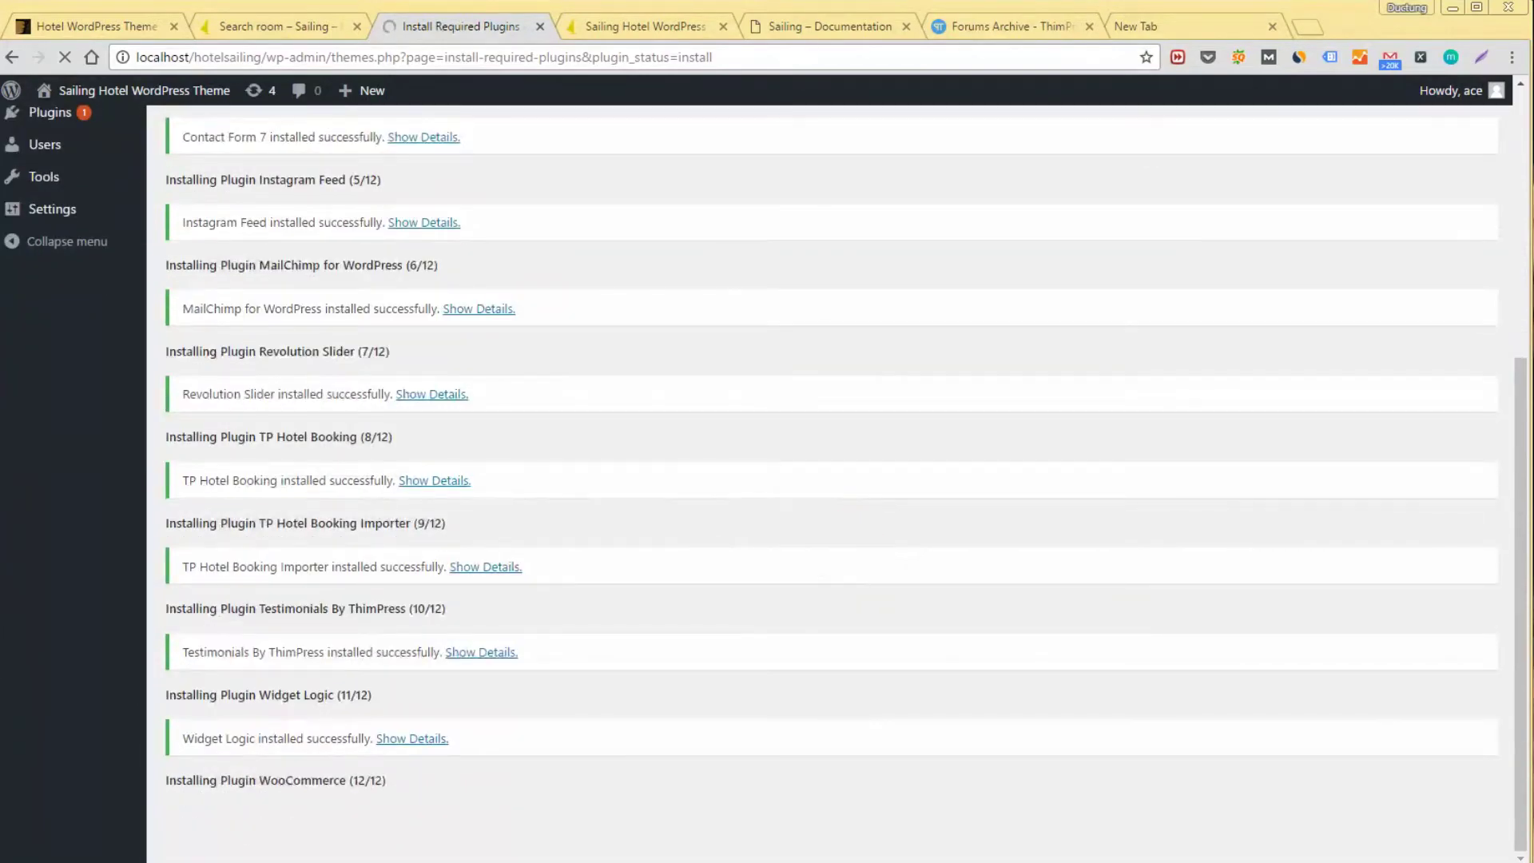
scroll(879, 595, "down", 1)
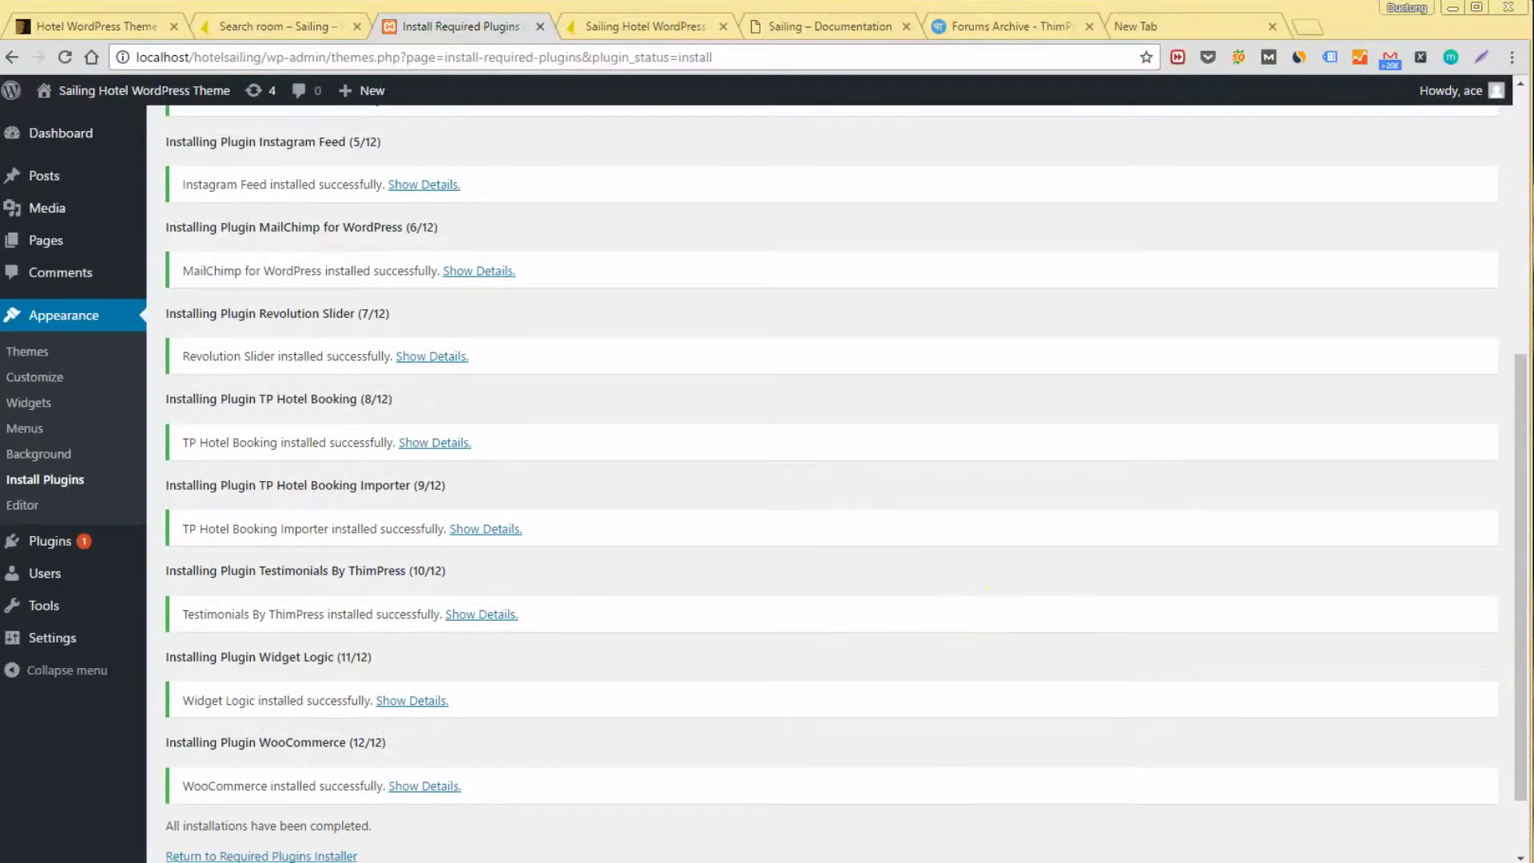
scroll(976, 634, "up", 6)
scroll(873, 456, "down", 7)
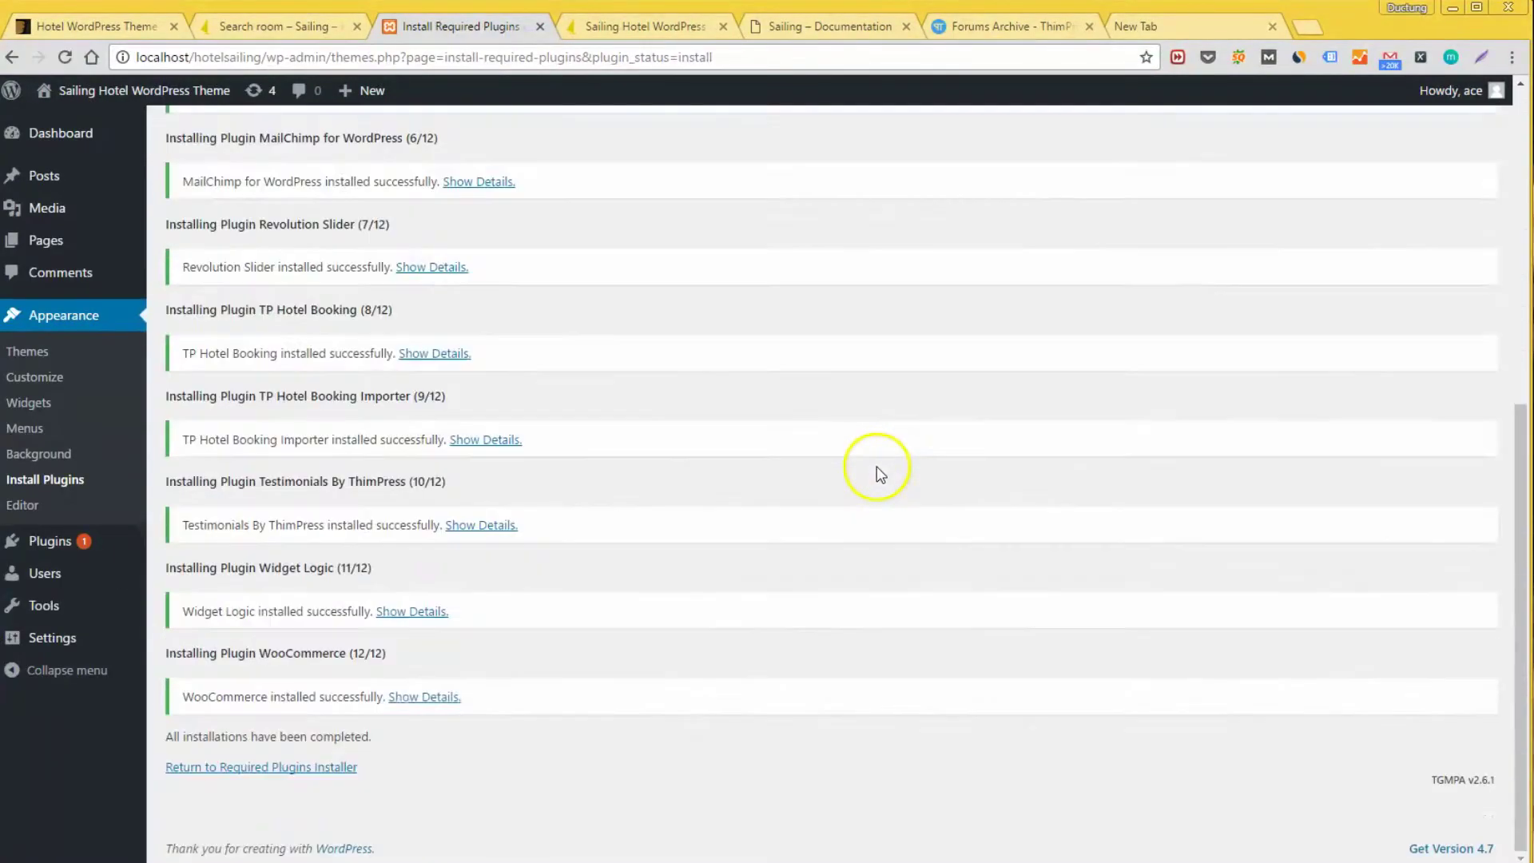
left_click(279, 769)
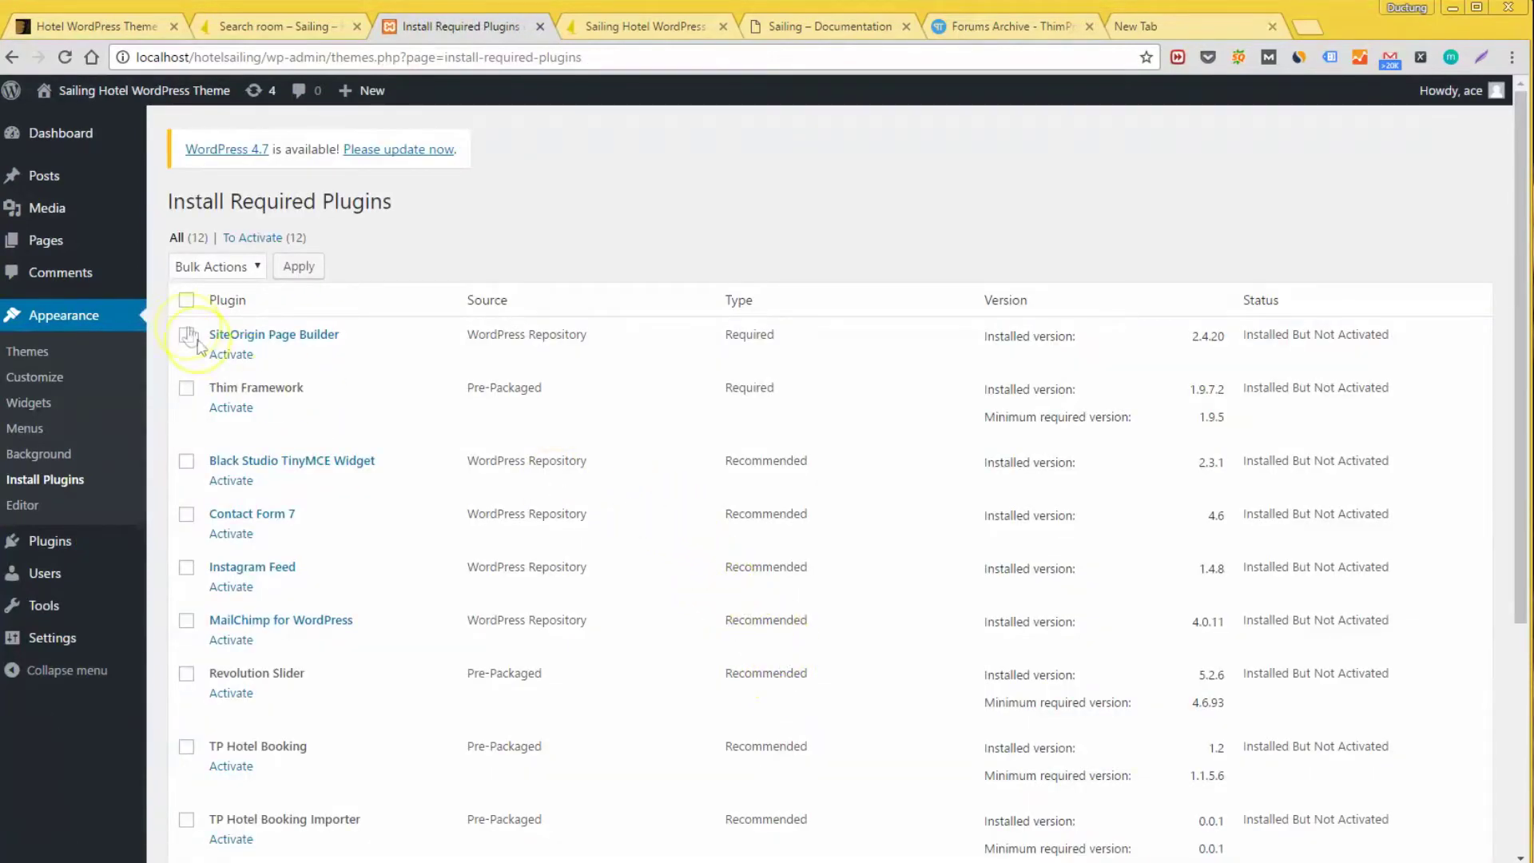
Step: Bulk-activate all installed plugins, including Revolution Slider, TP Hotel Booking and WooCommerce
left_click(186, 300)
left_click(199, 267)
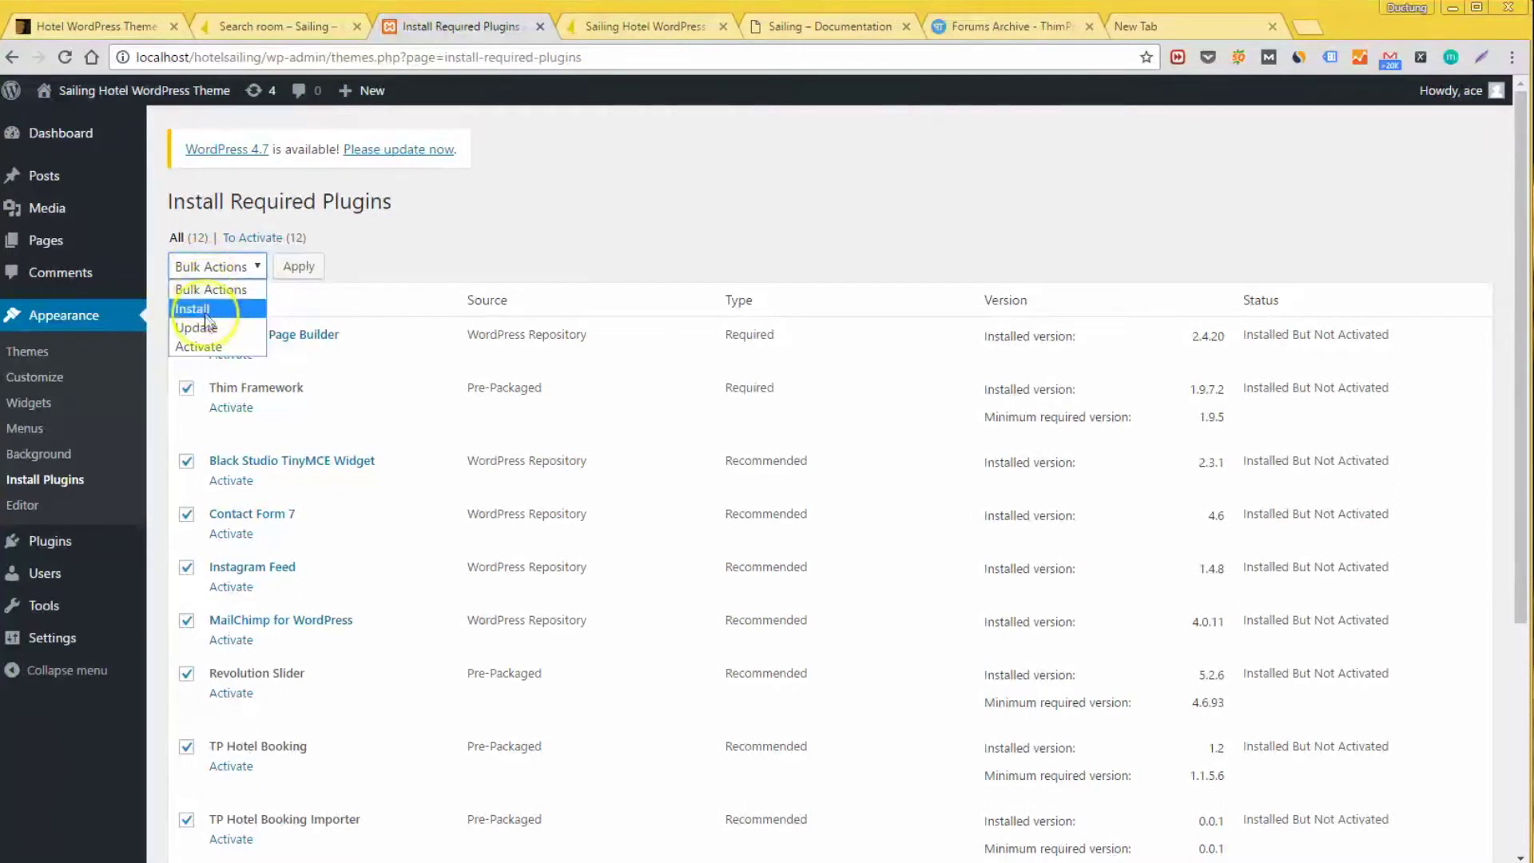
left_click(199, 346)
left_click(308, 268)
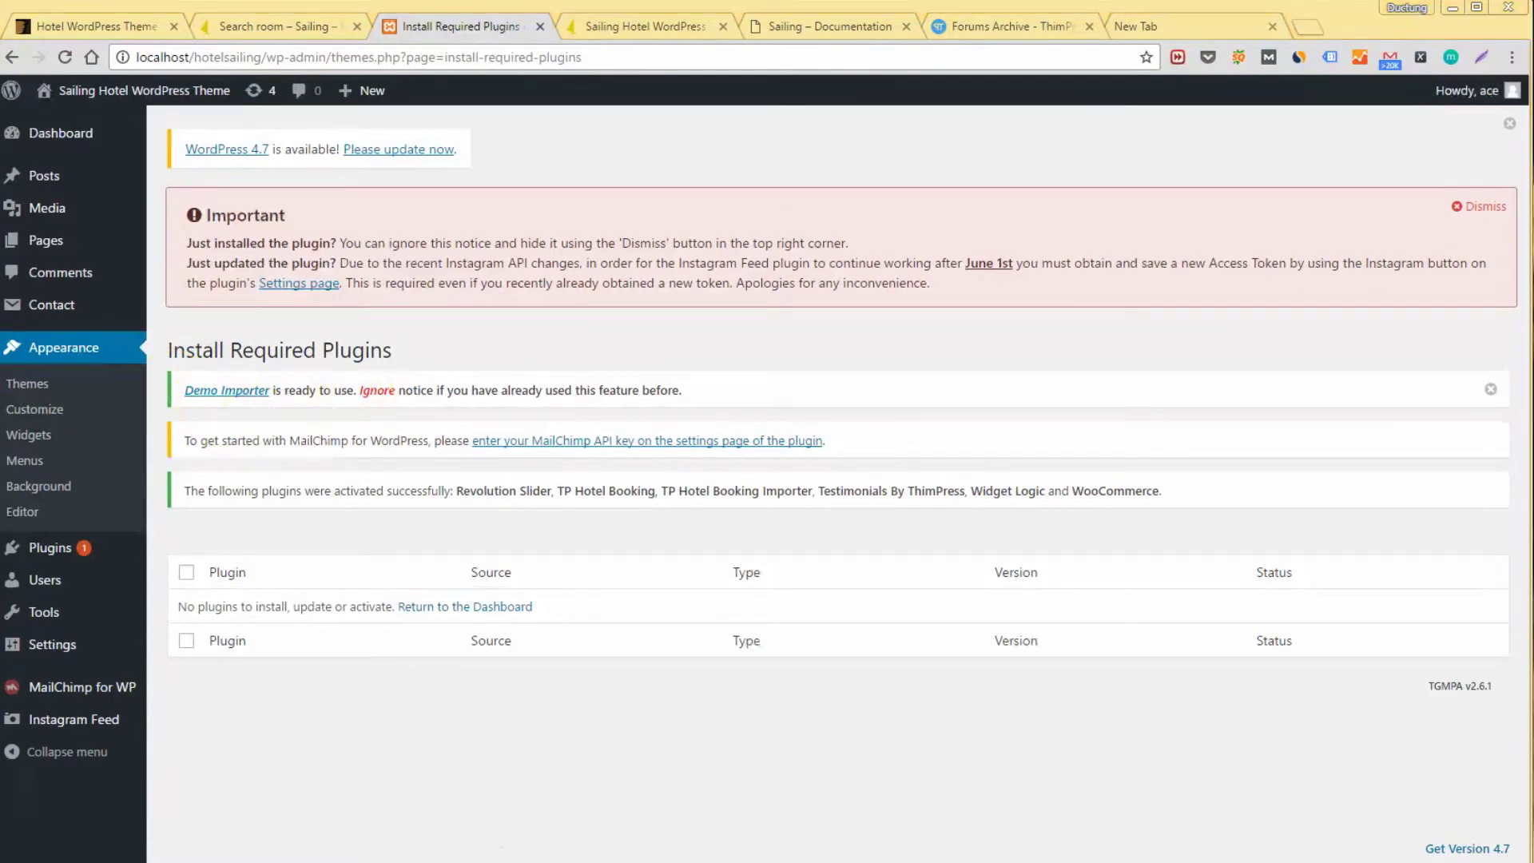
Step: Read the 'Demo Importer is ready to use' notice and follow its Demo Importer link
triple_click(363, 400)
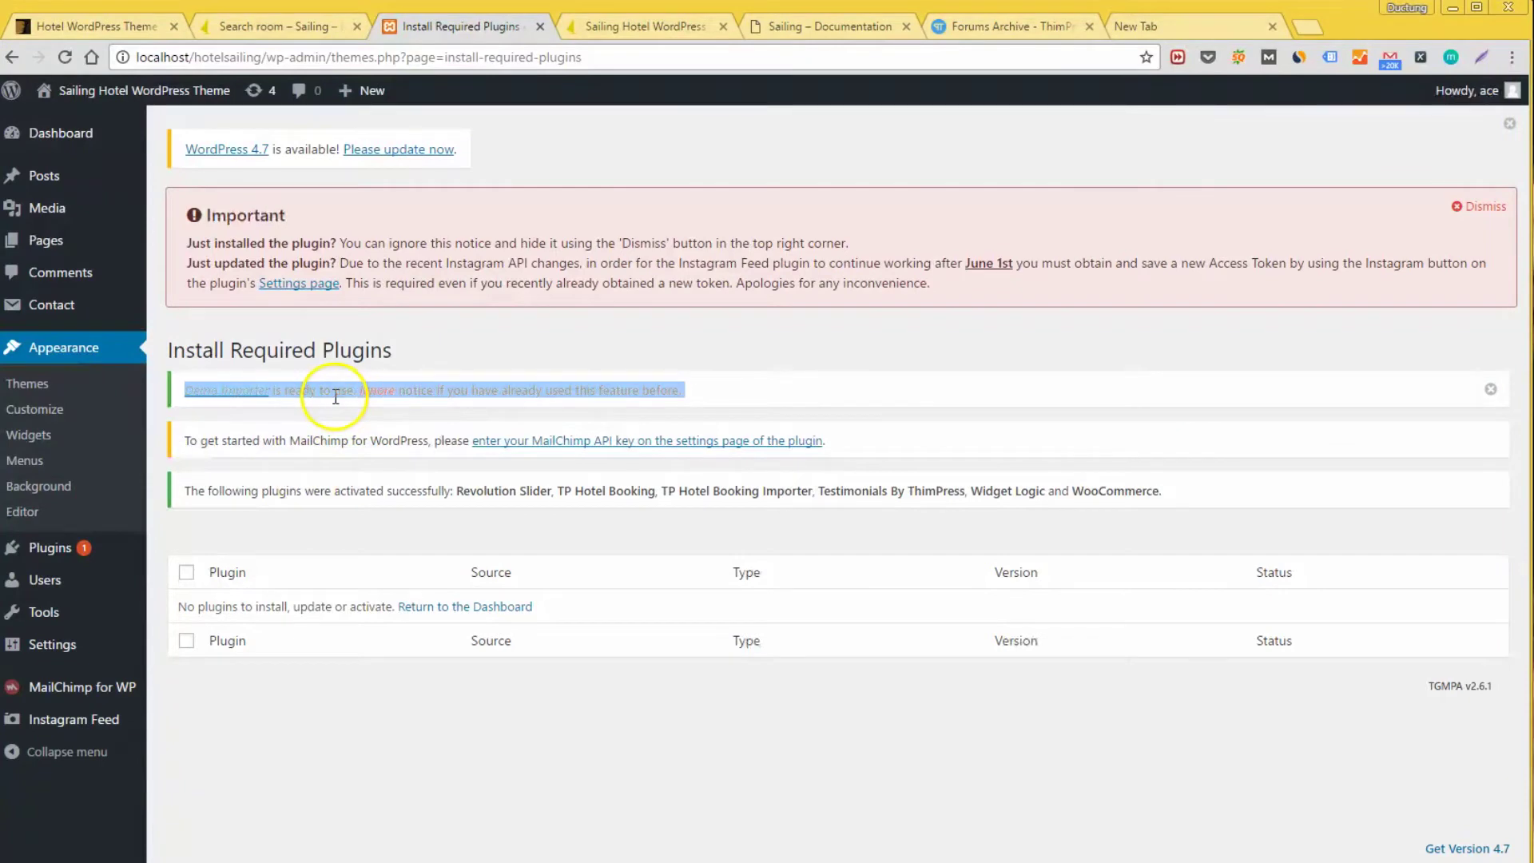
left_click(346, 397)
left_click_drag(354, 393, 166, 407)
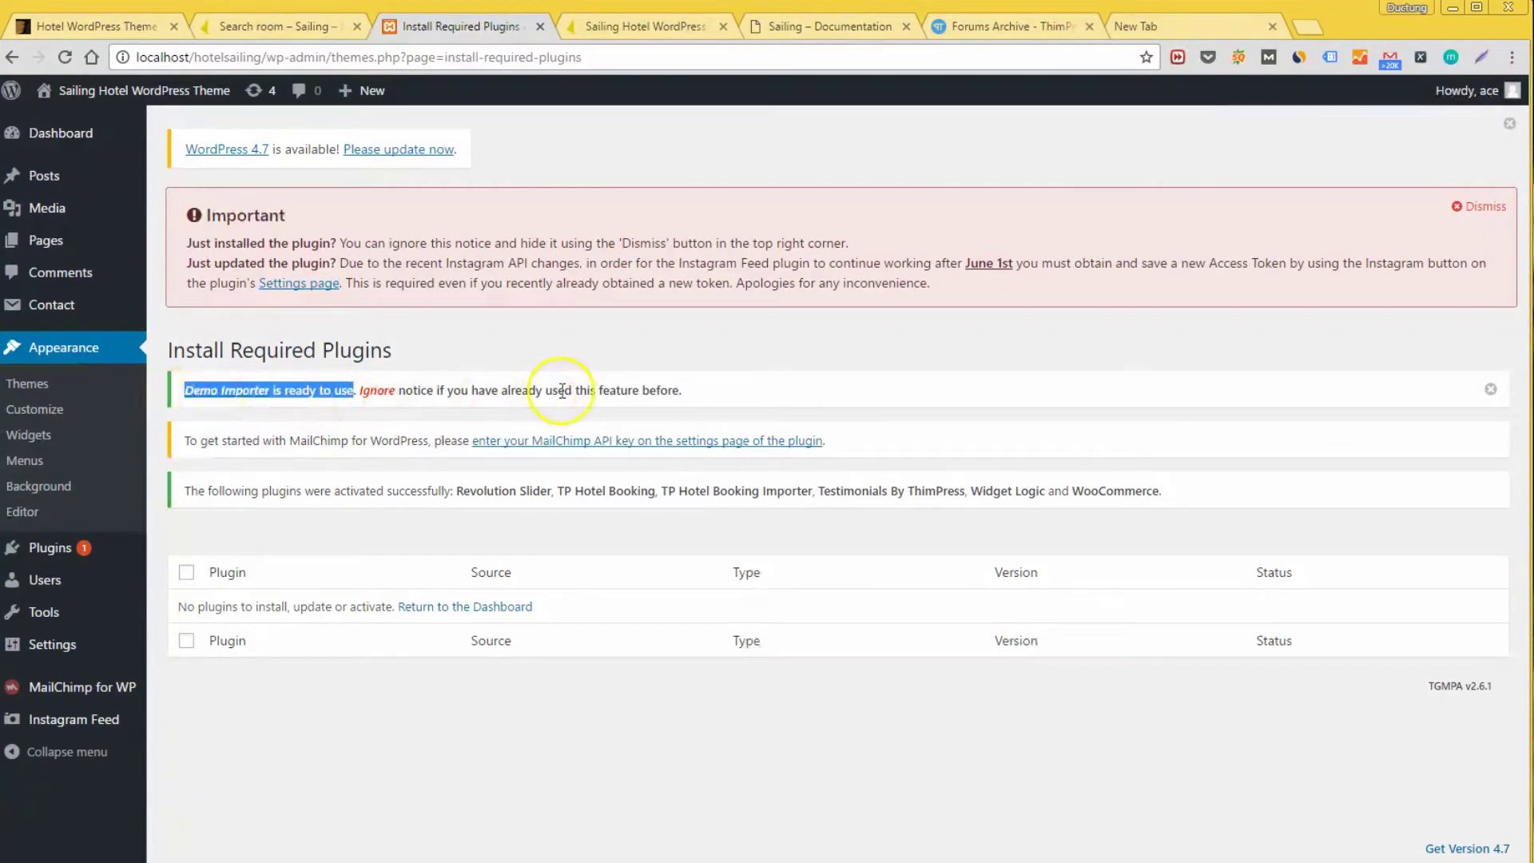
left_click_drag(709, 404, 362, 399)
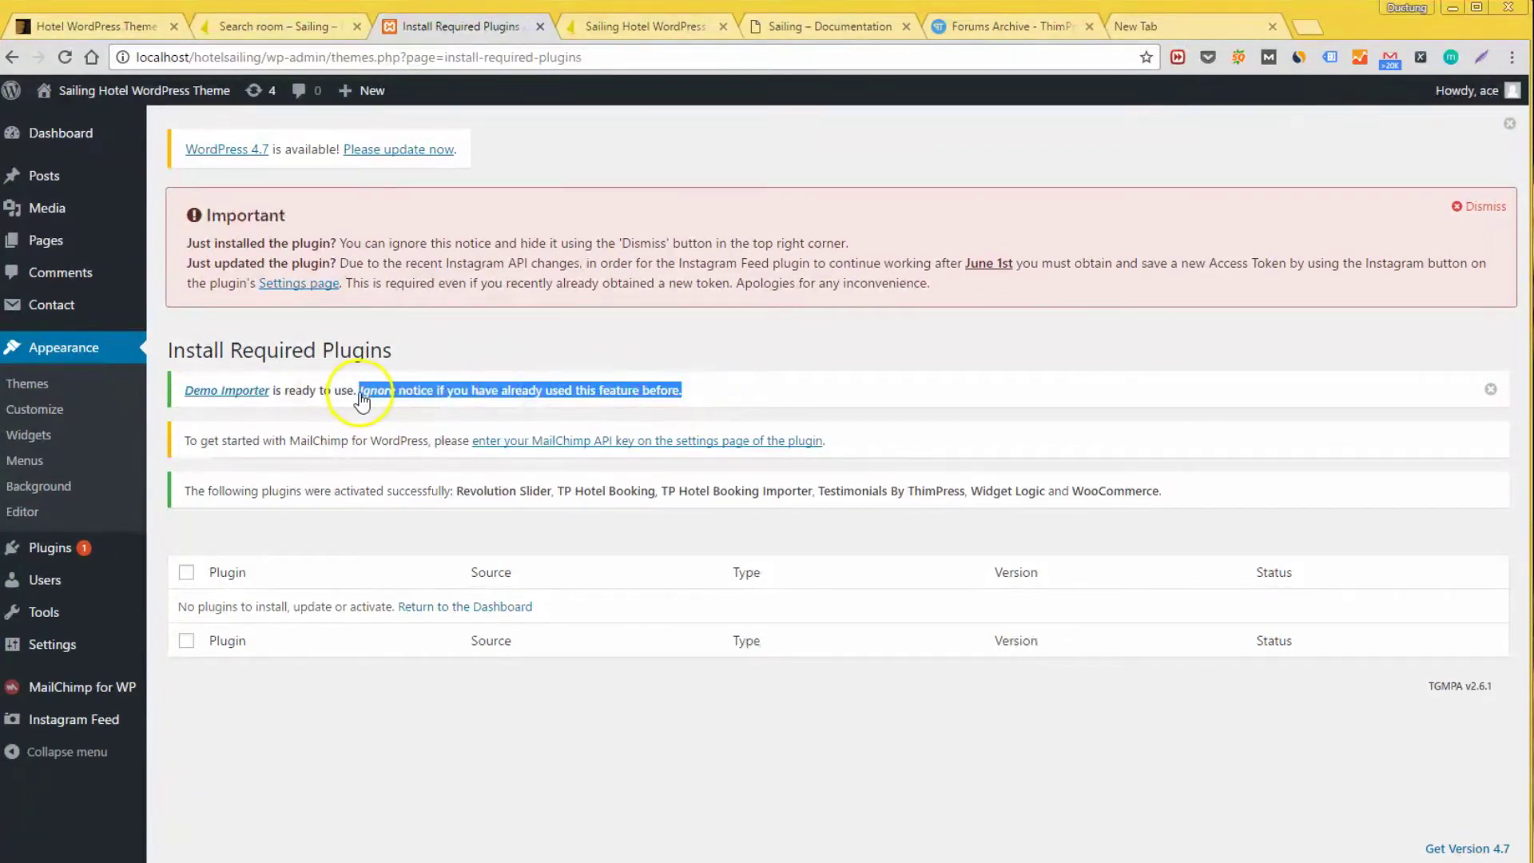
left_click_drag(685, 392, 361, 398)
left_click_drag(693, 392, 357, 388)
left_click(527, 395)
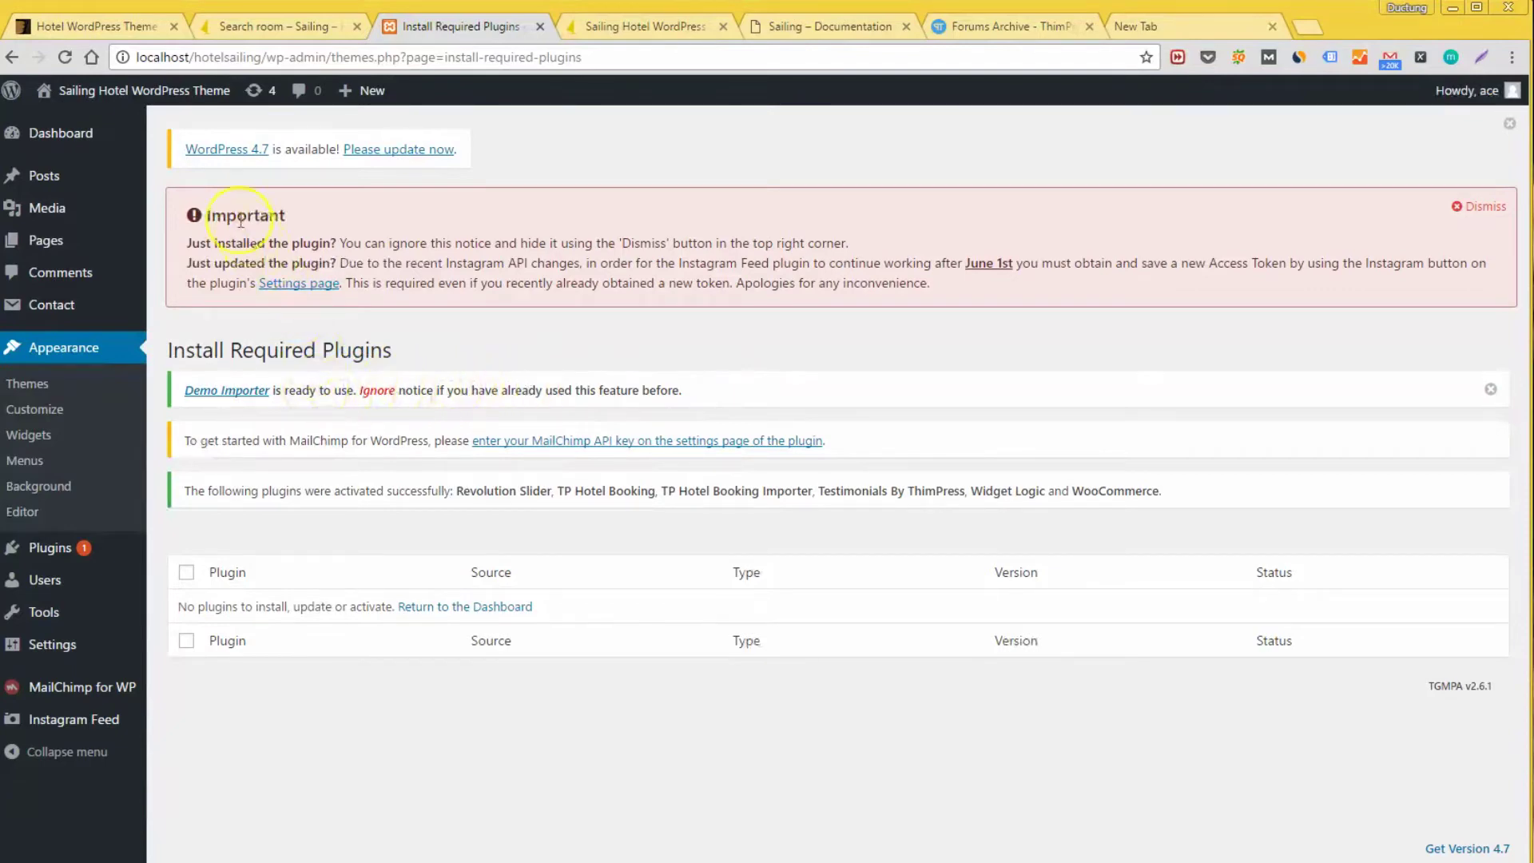
left_click_drag(339, 391, 185, 392)
left_click(227, 391)
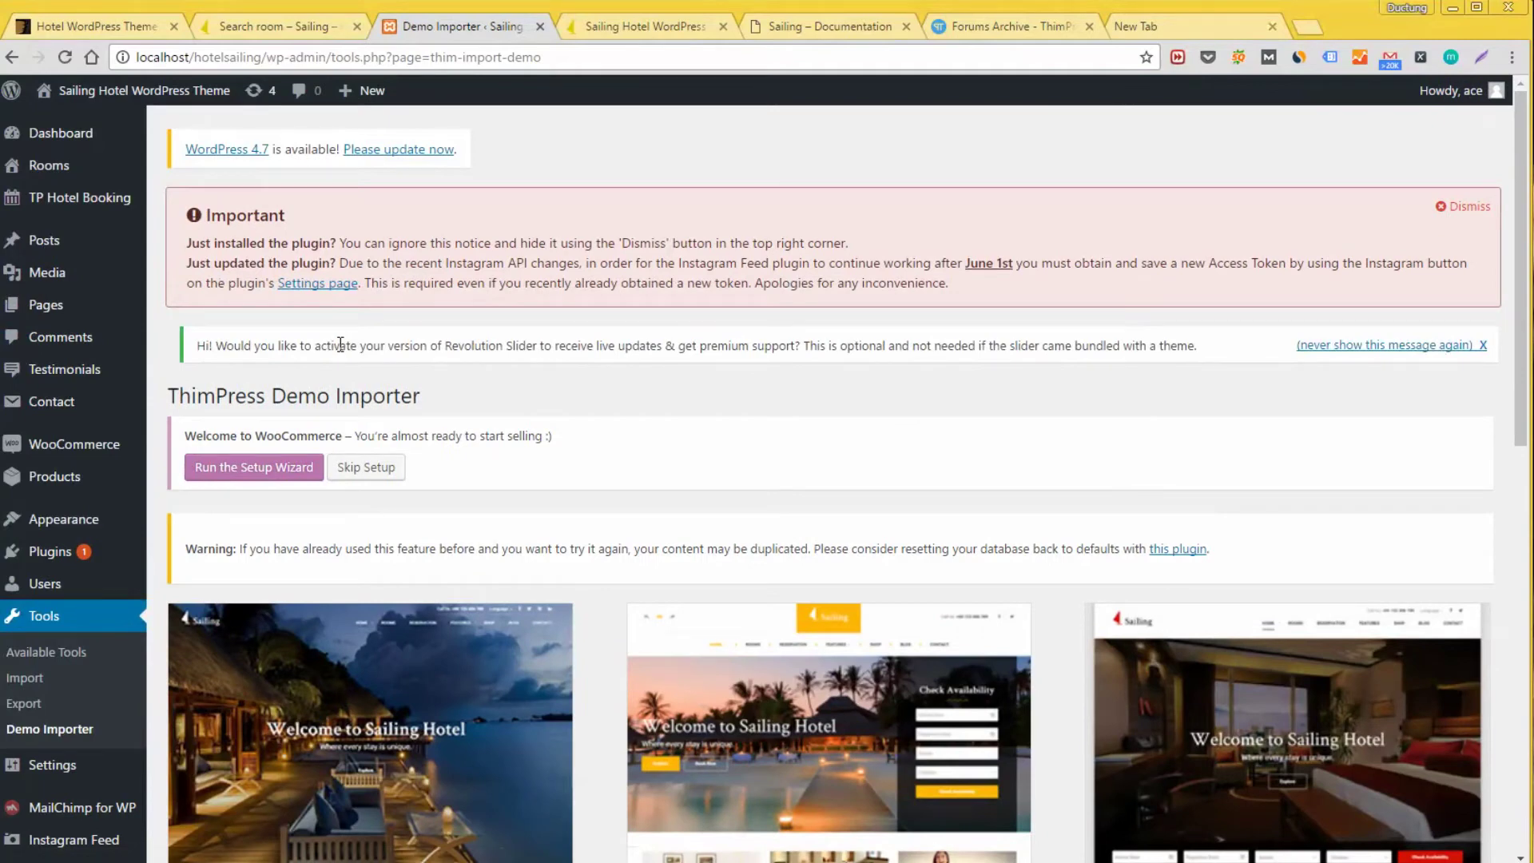
Step: Review the duplicate-content warning, browse the demo layouts, and start importing Home 2
left_click_drag(203, 548, 173, 556)
left_click(194, 550)
scroll(400, 511, "down", 2)
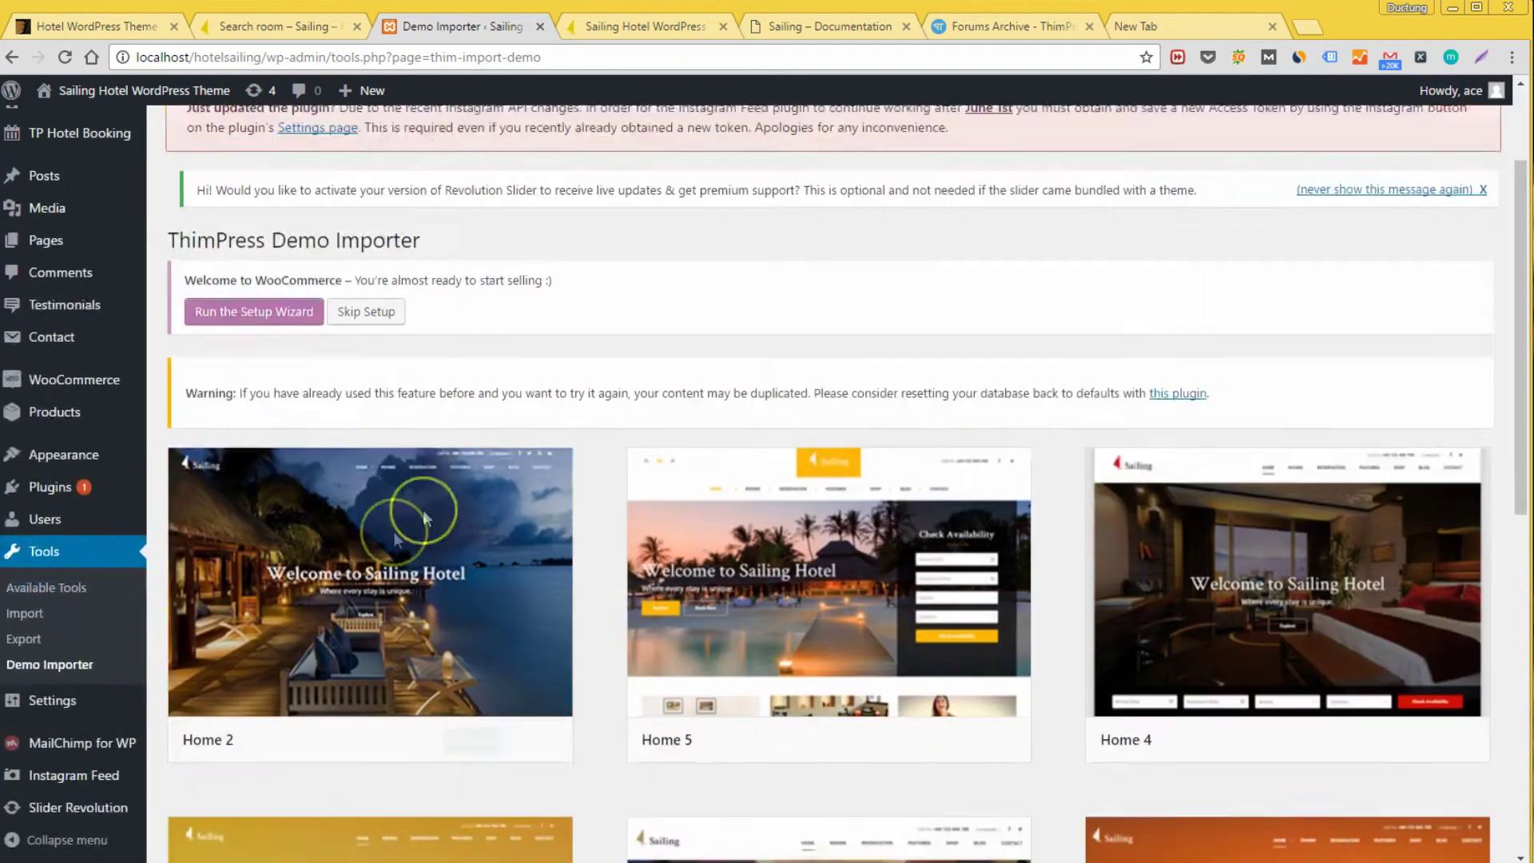
left_click_drag(206, 364, 1223, 367)
left_click(1240, 374)
scroll(567, 509, "down", 3)
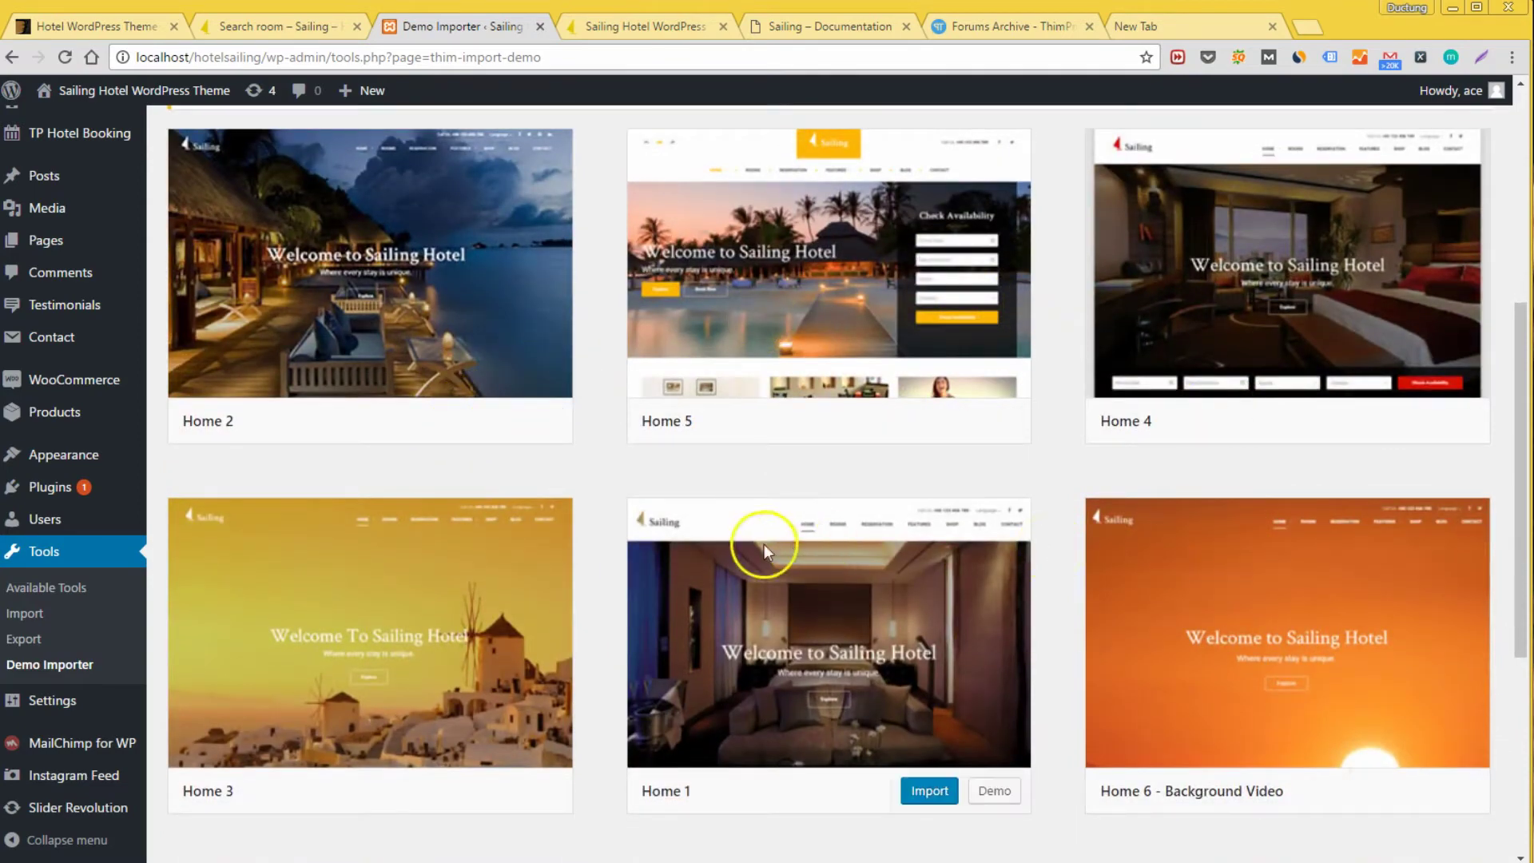
scroll(492, 611, "up", 2)
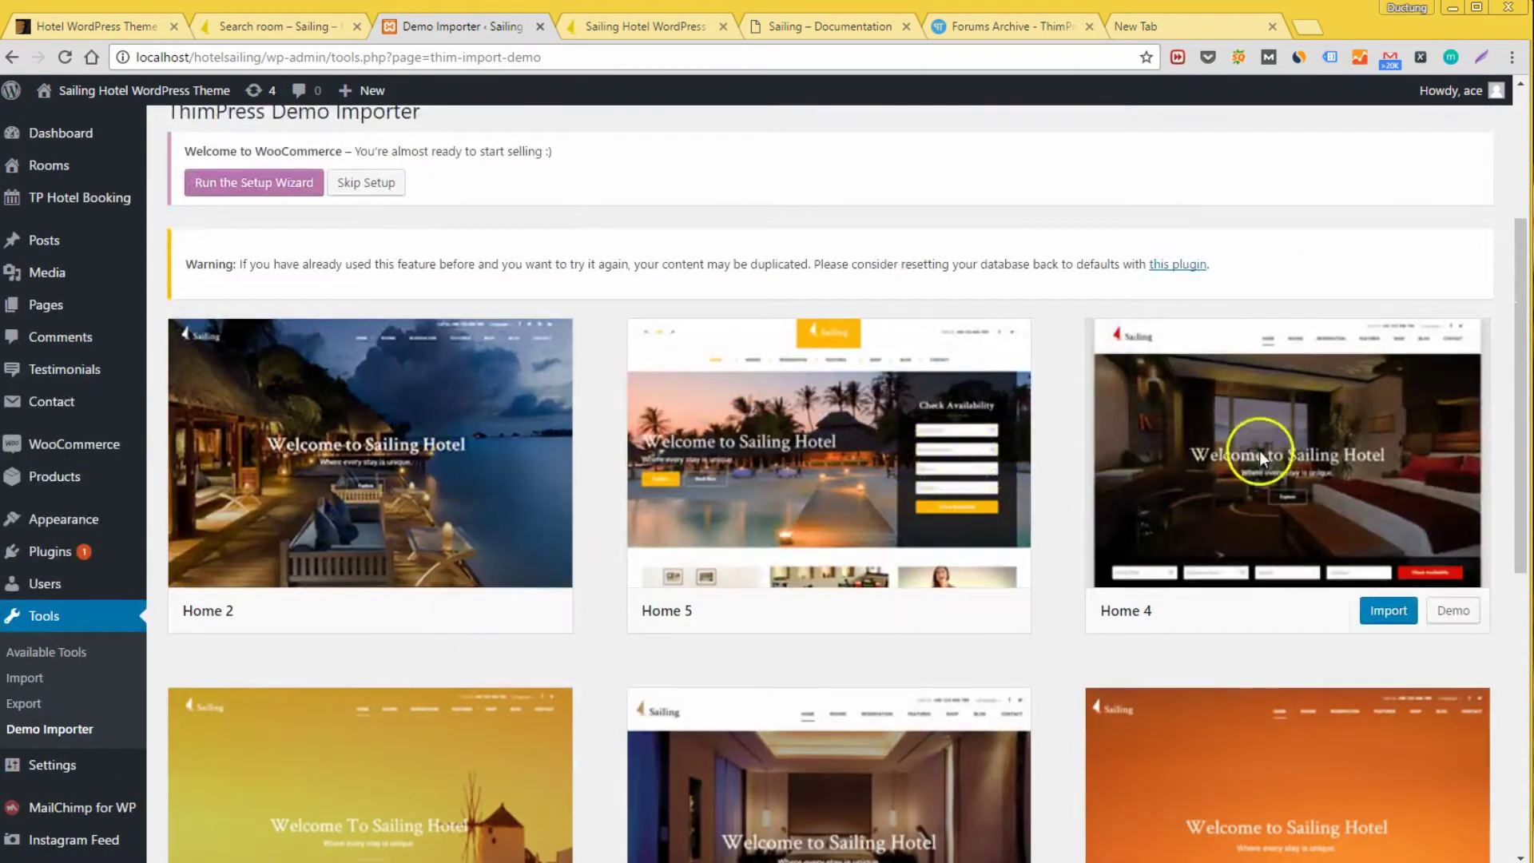
scroll(368, 529, "up", 1)
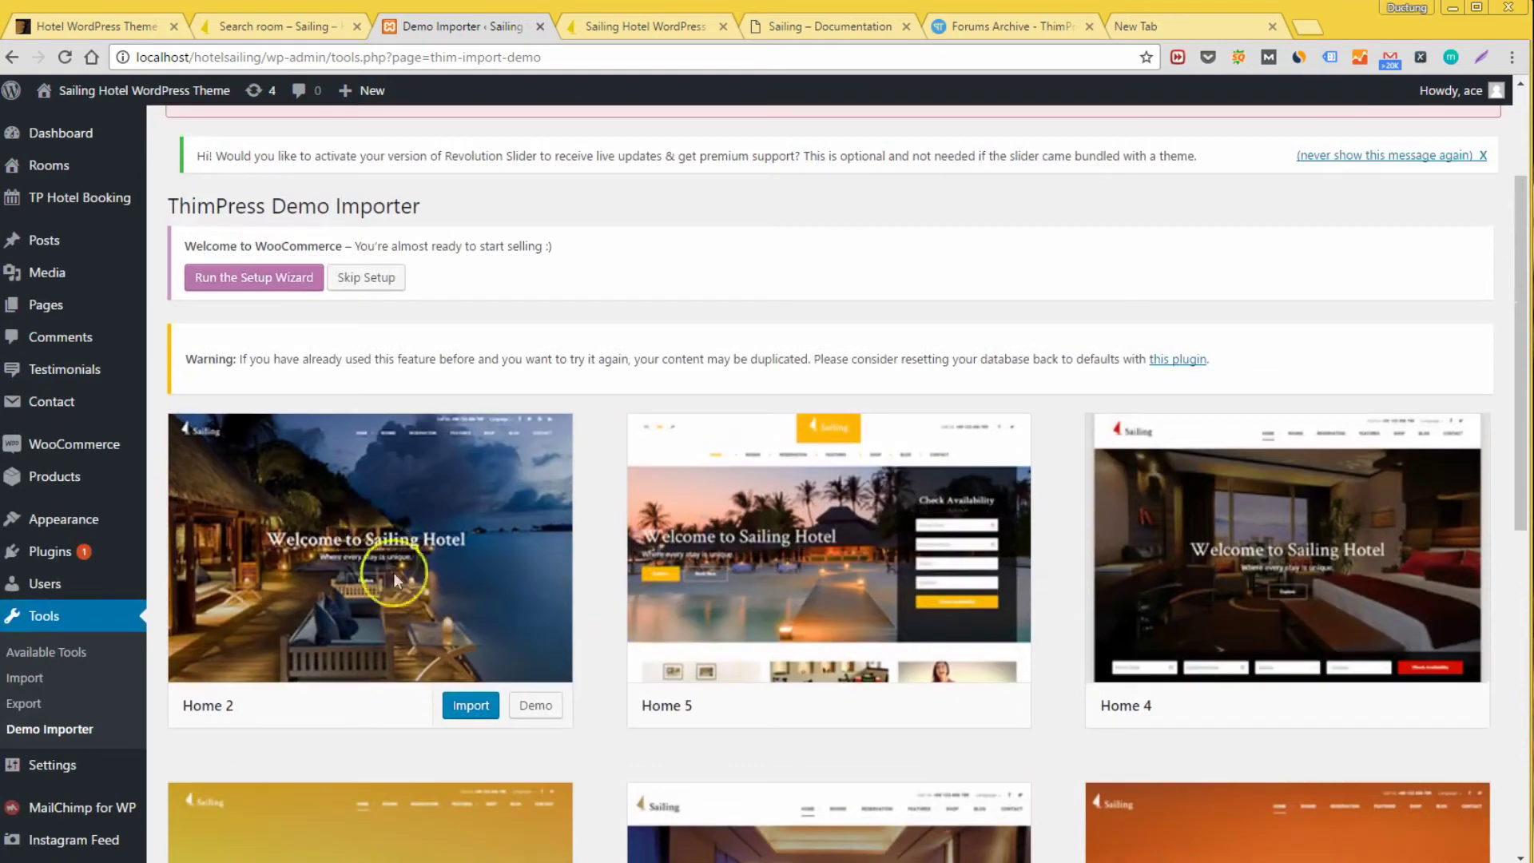
left_click(464, 707)
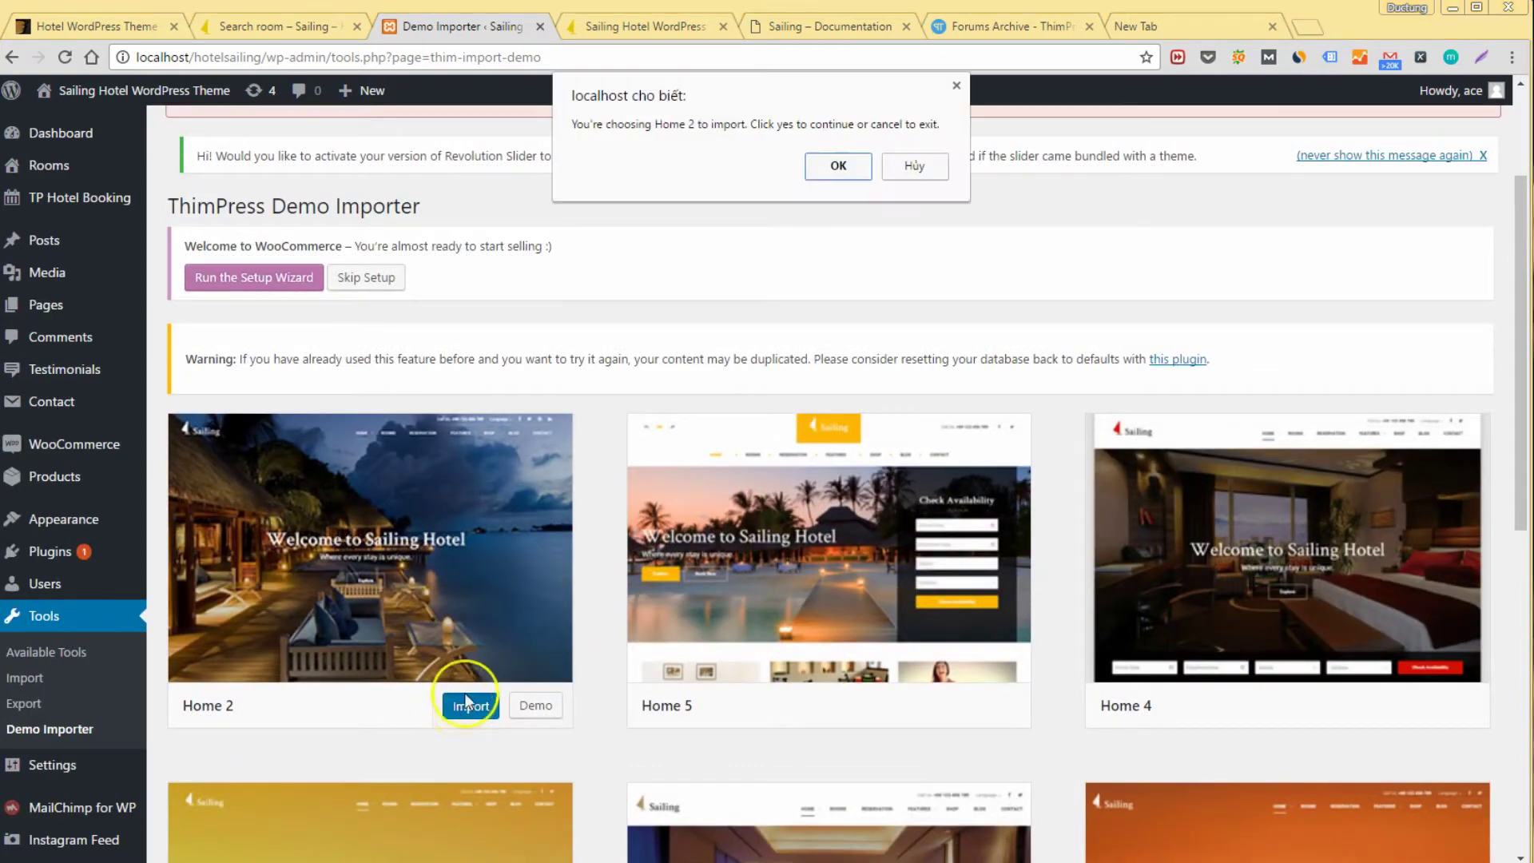
left_click(821, 170)
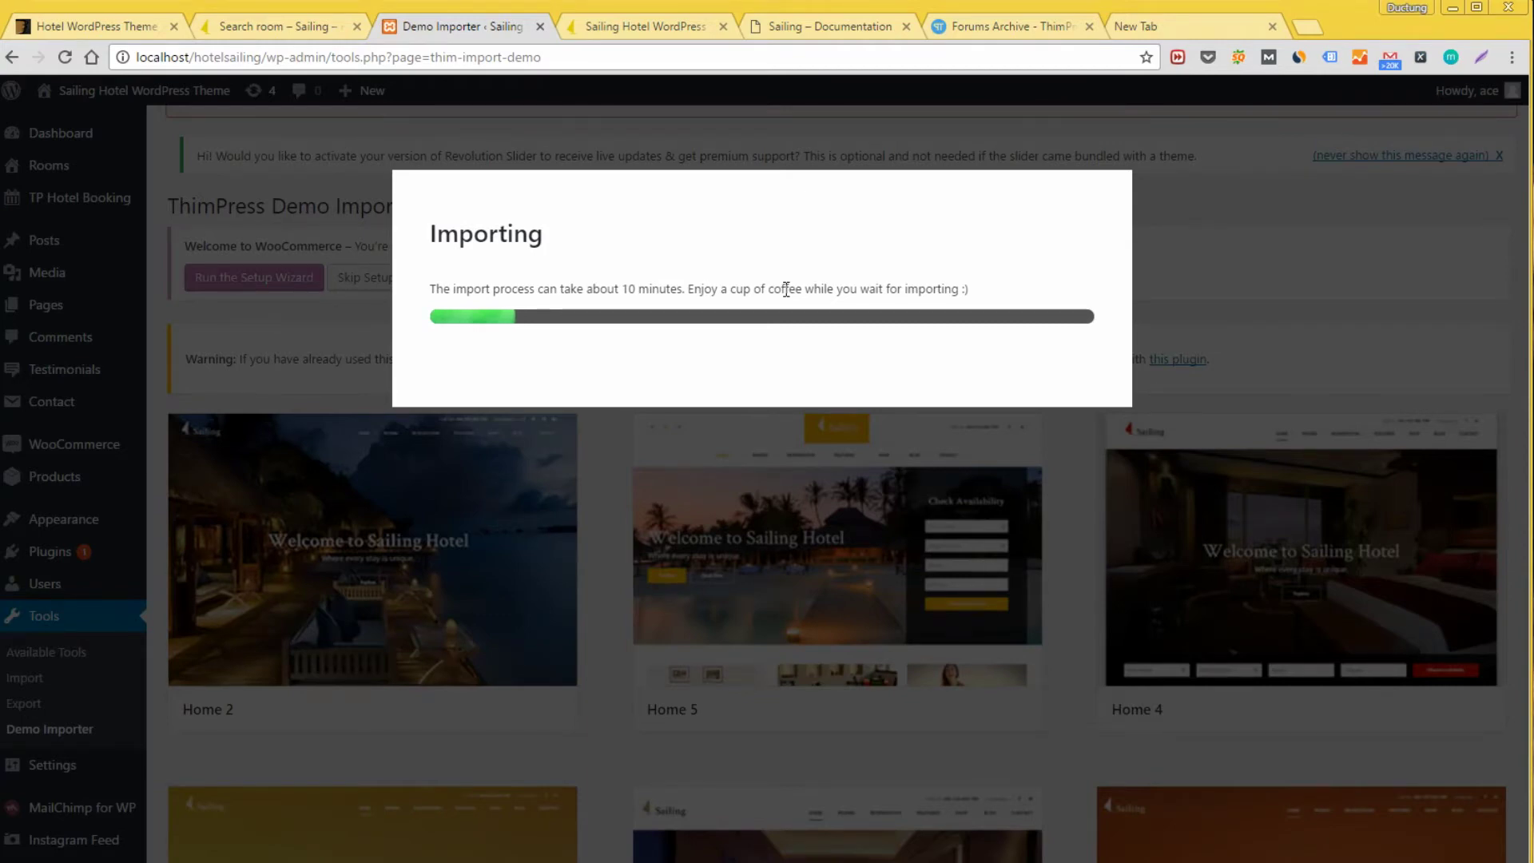
left_click(780, 286)
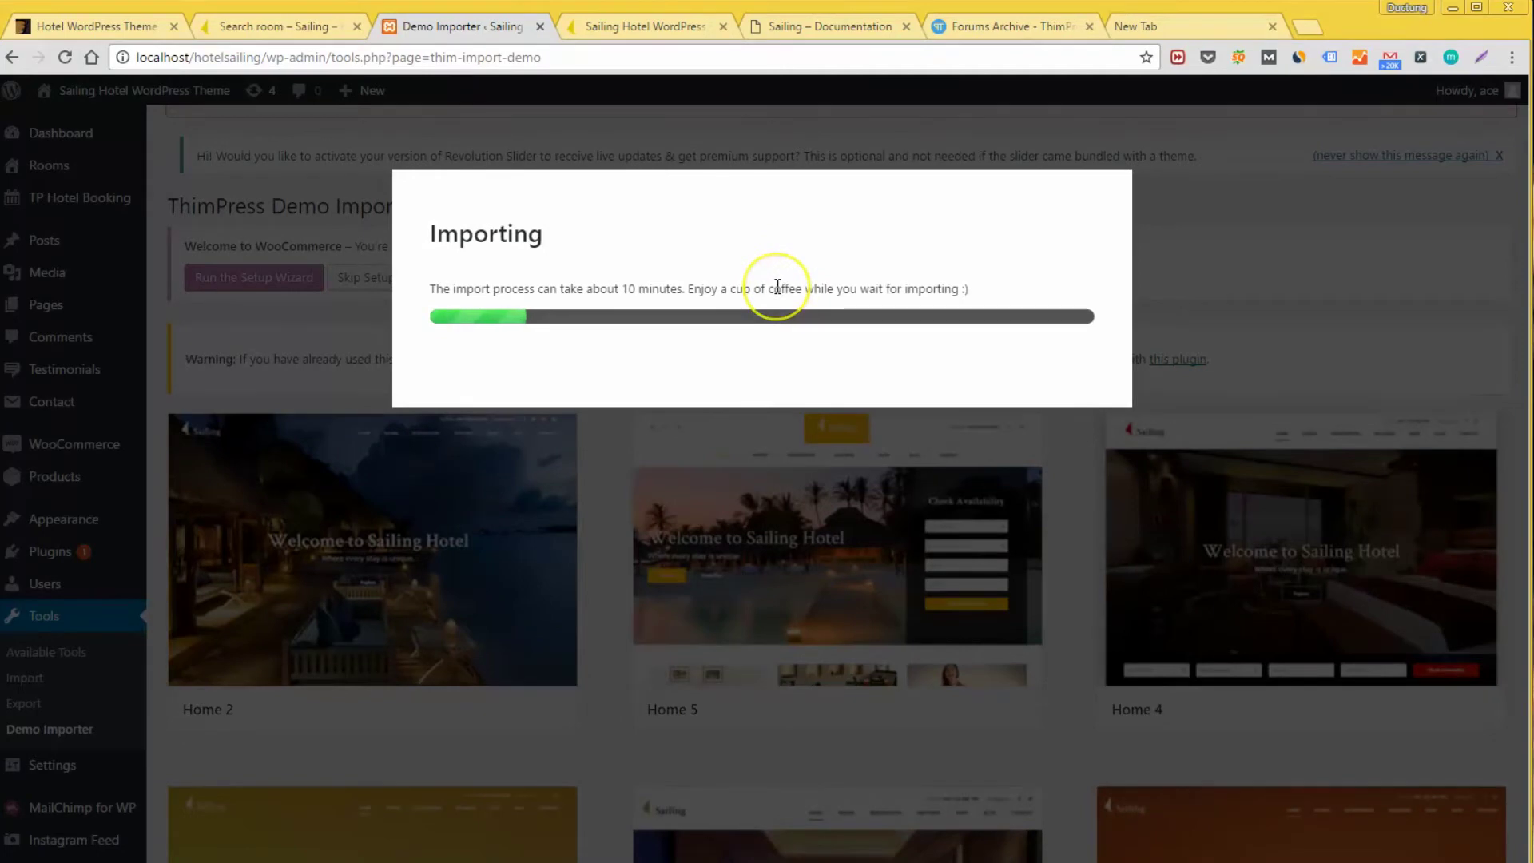
left_click(978, 32)
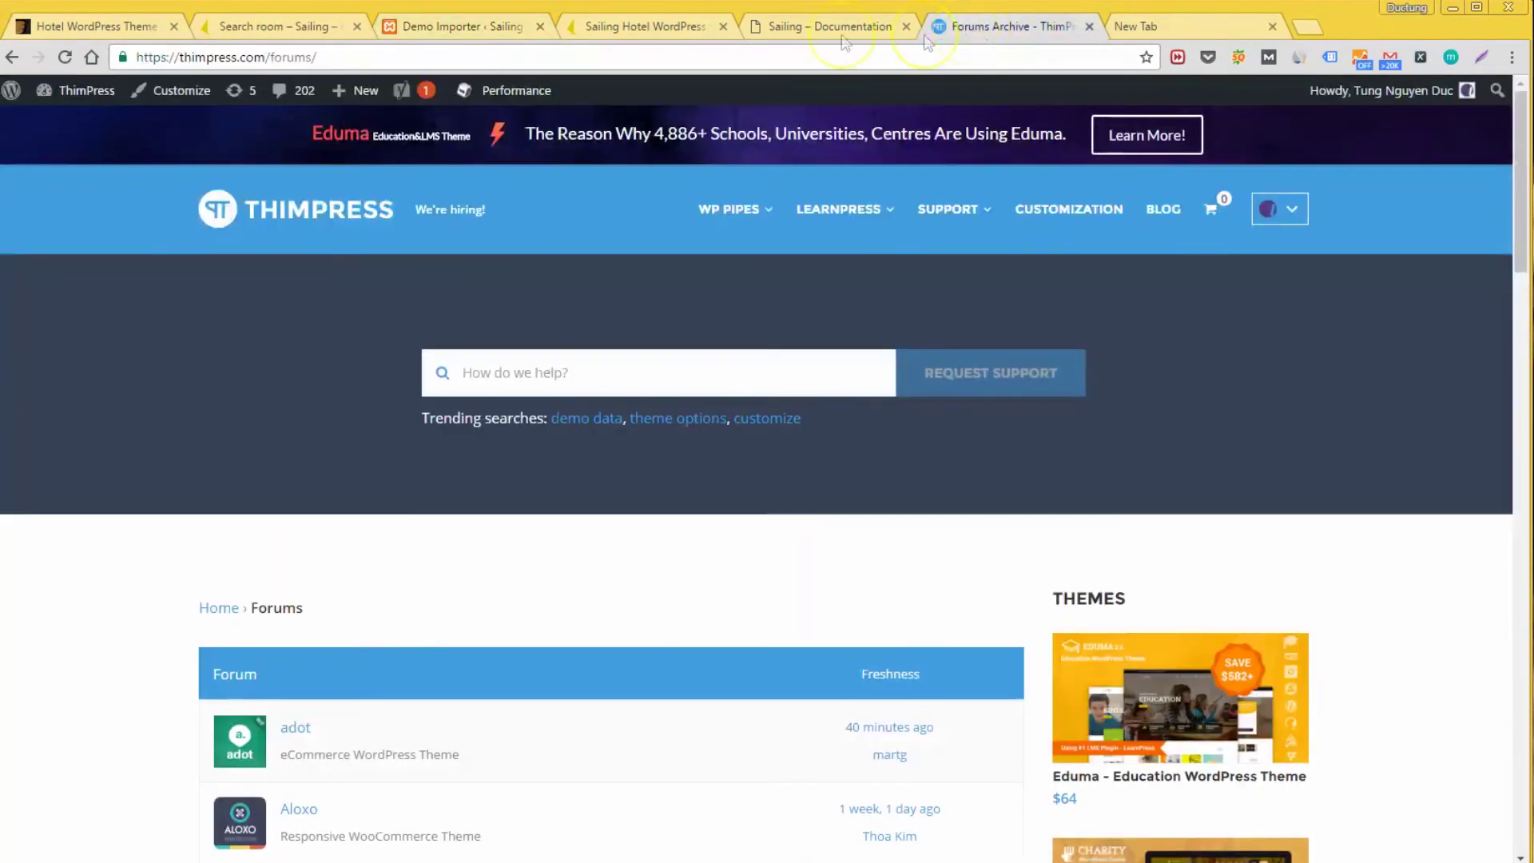
double_click(197, 58)
mouse_move(197, 58)
left_mouse_down()
mouse_move(274, 57)
mouse_move(183, 64)
left_mouse_up()
left_click(291, 57)
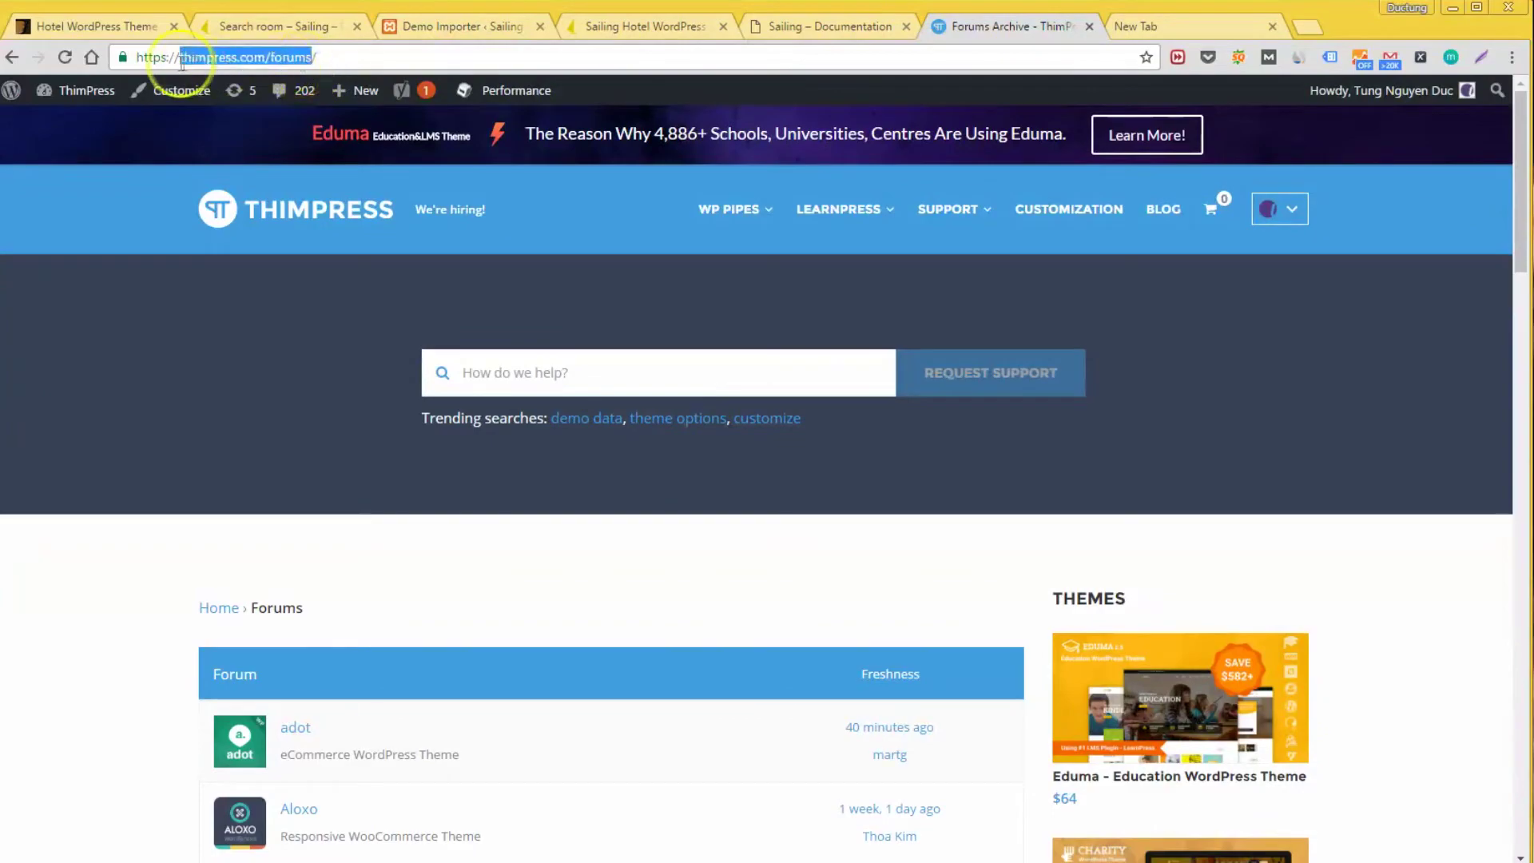
left_click(281, 295)
scroll(281, 304, "down", 15)
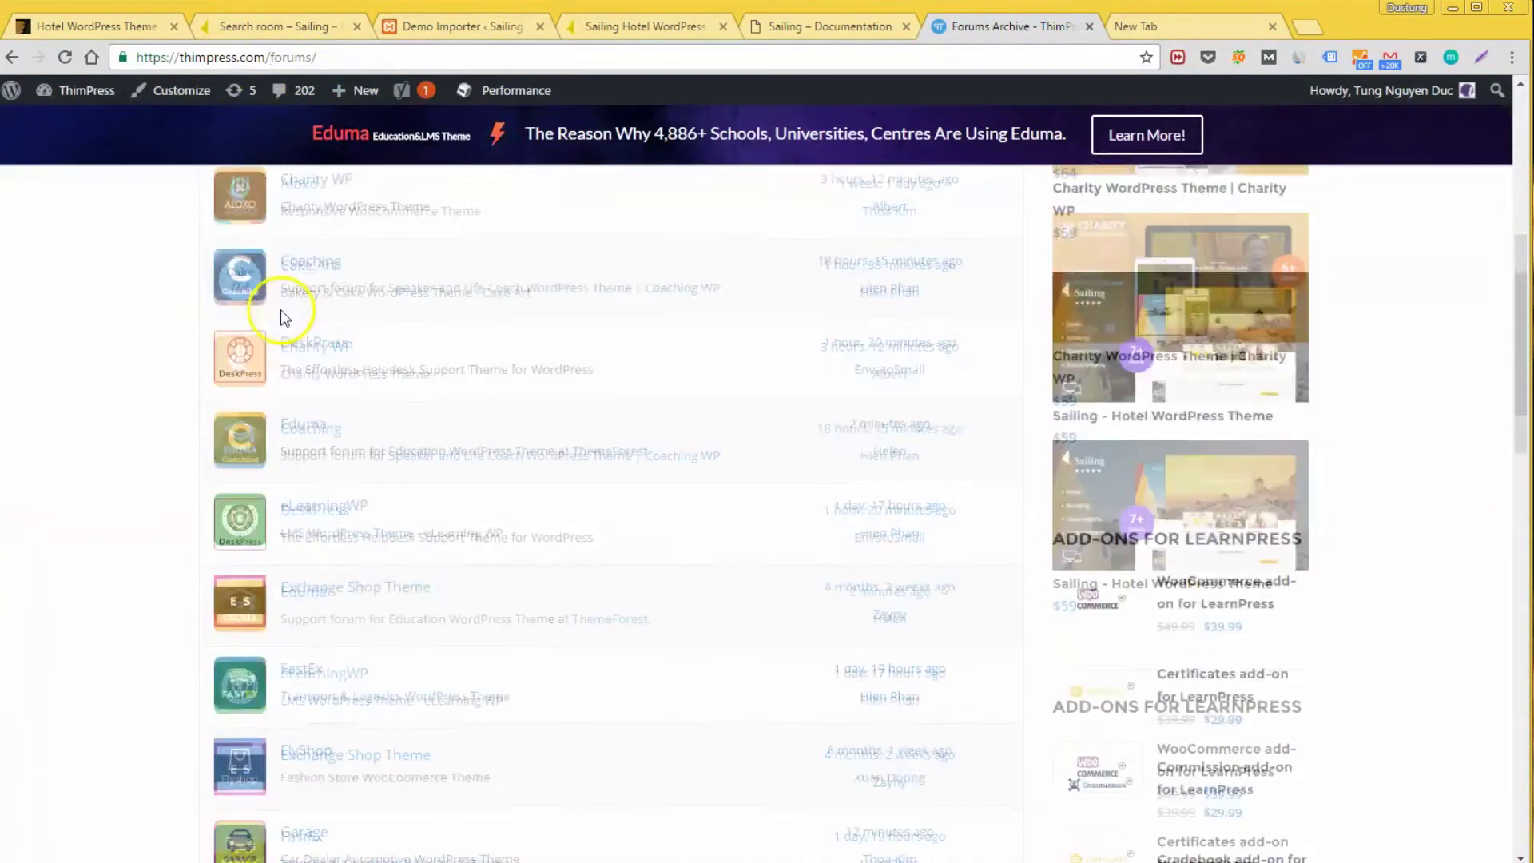
scroll(281, 314, "down", 15)
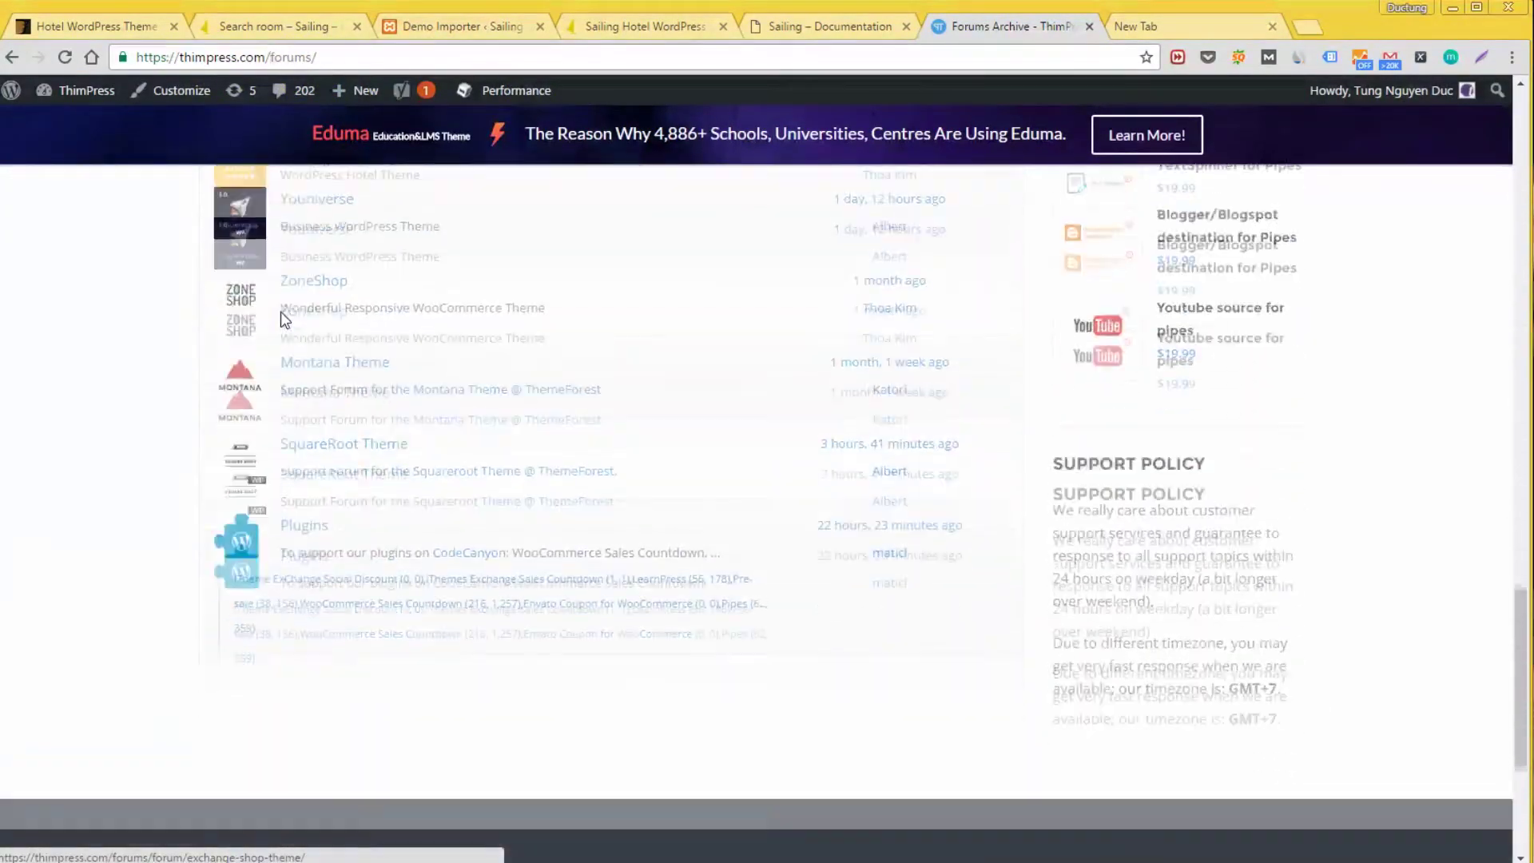
scroll(280, 320, "up", 5)
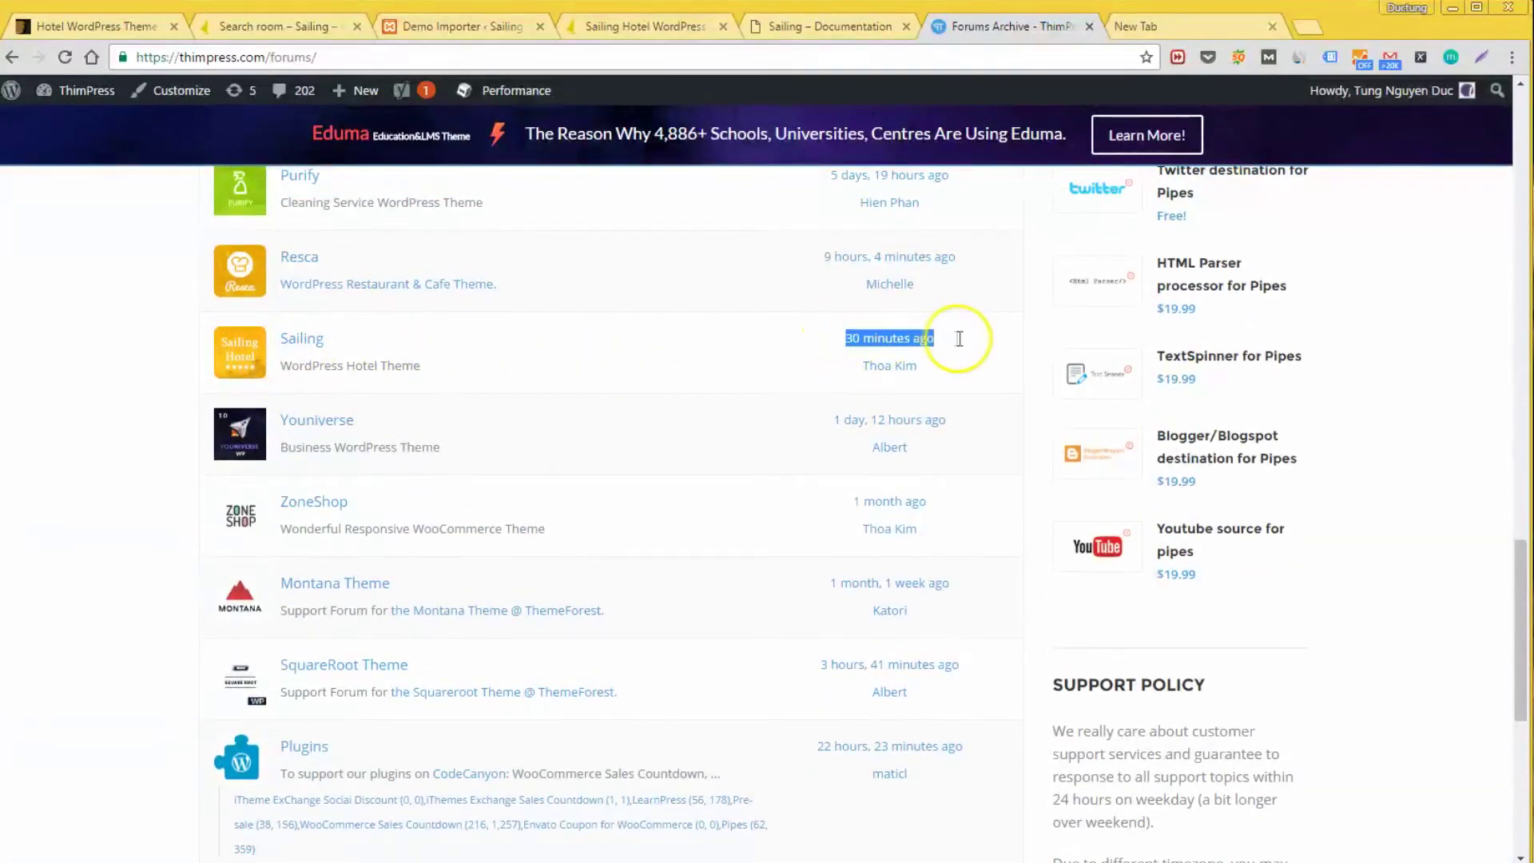
left_click_drag(959, 345, 798, 334)
left_click(794, 334)
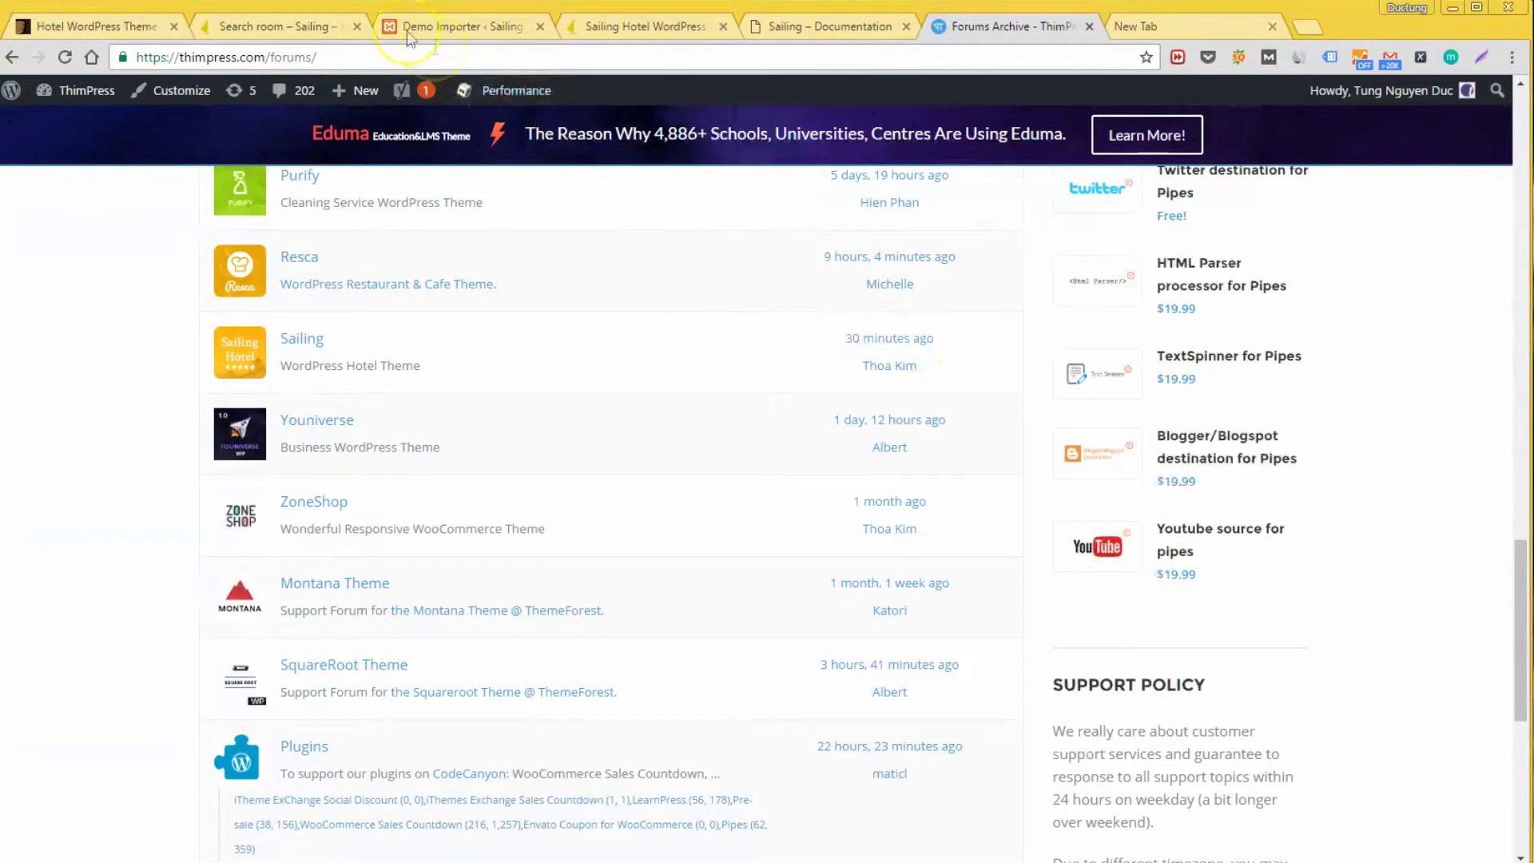
left_click(431, 27)
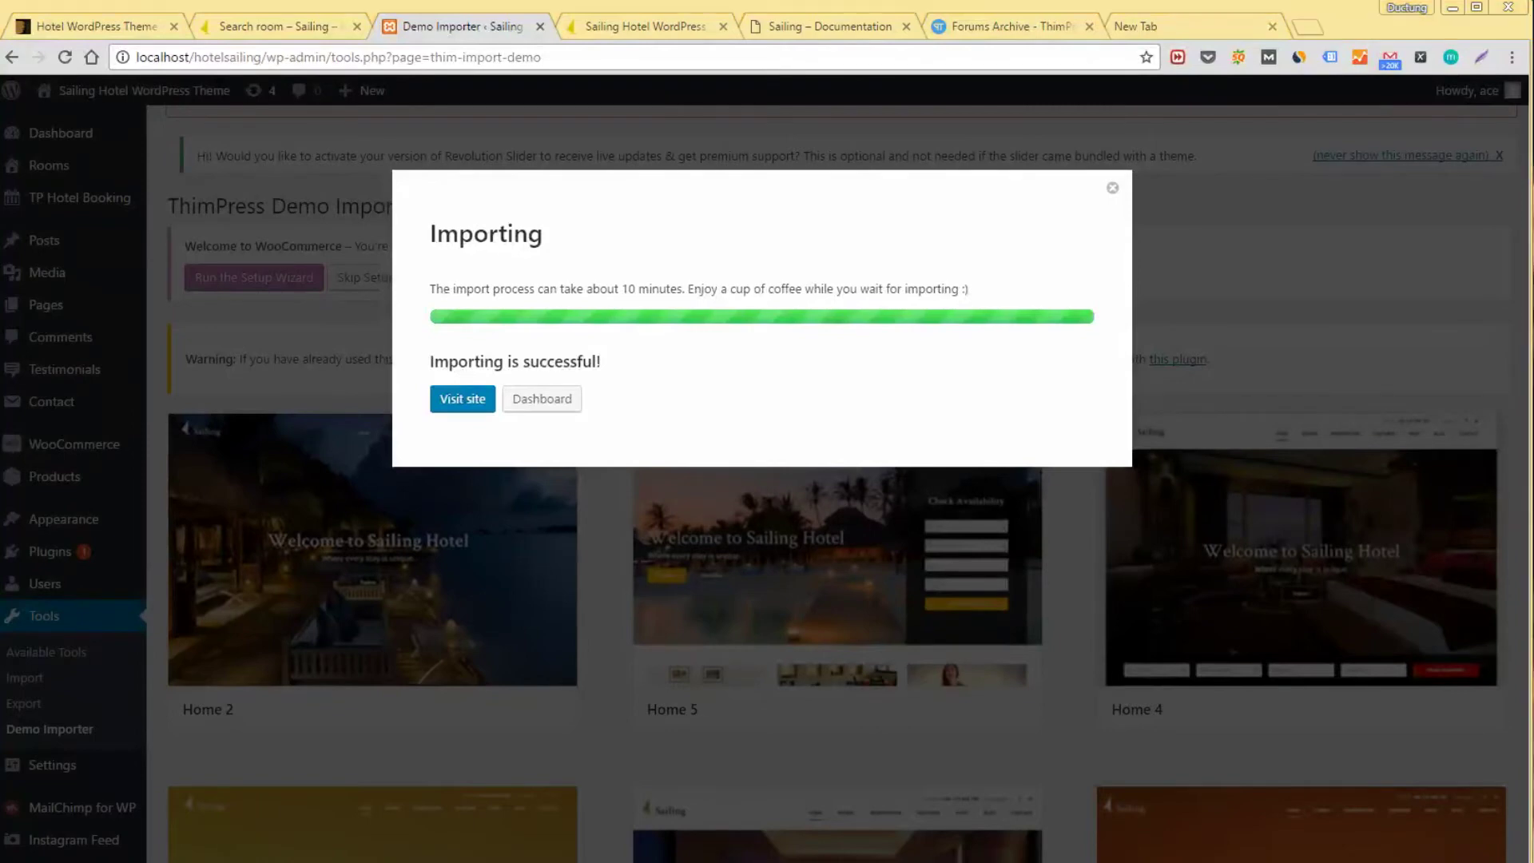
Step: Highlight the 'Importing is successful!' message in the Importing dialog
left_click_drag(462, 366, 531, 392)
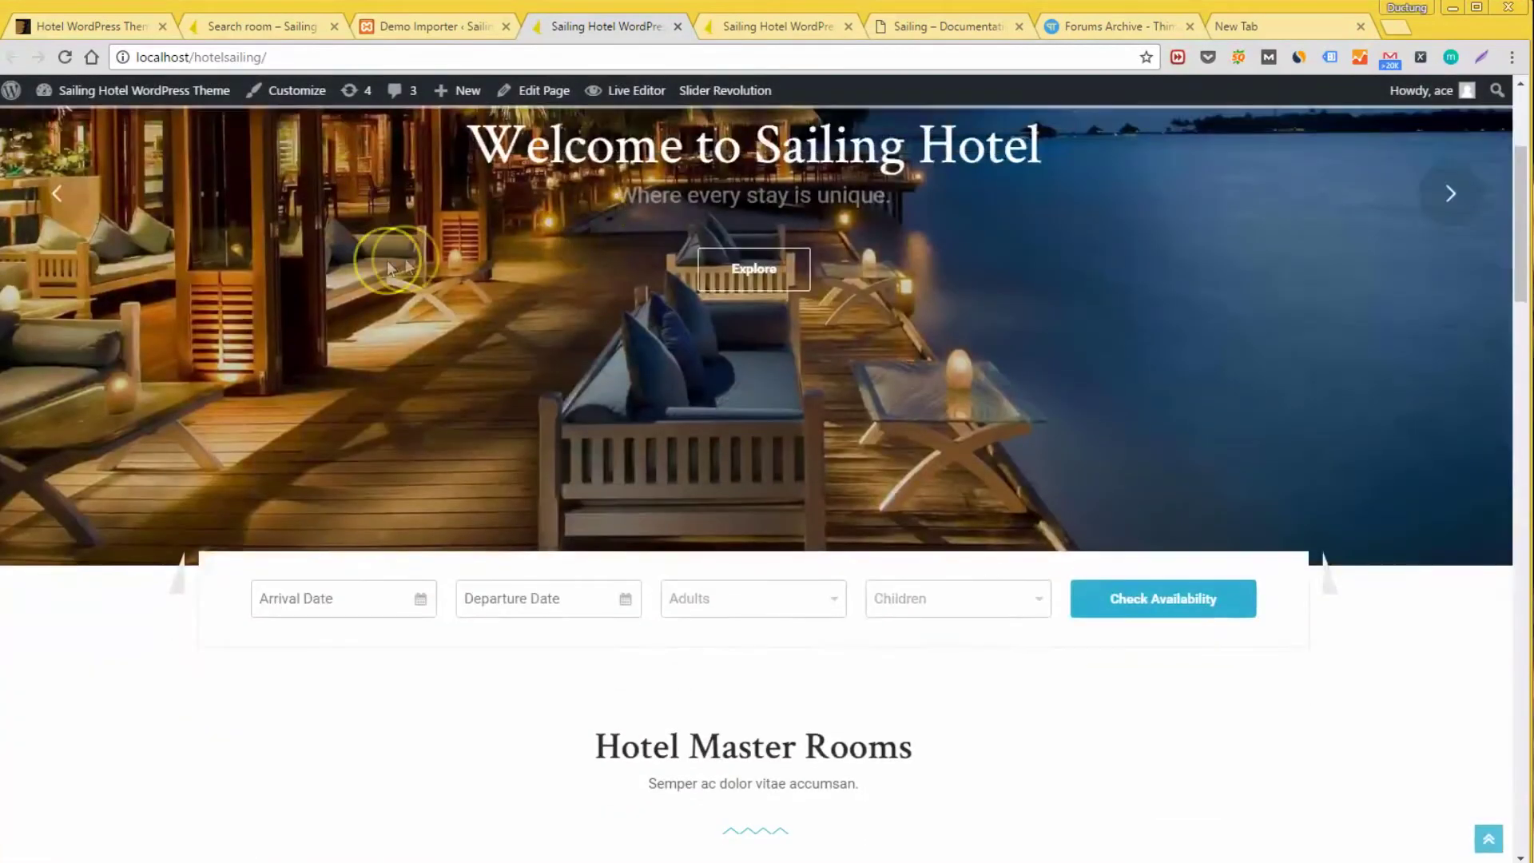
scroll(502, 257, "up", 4)
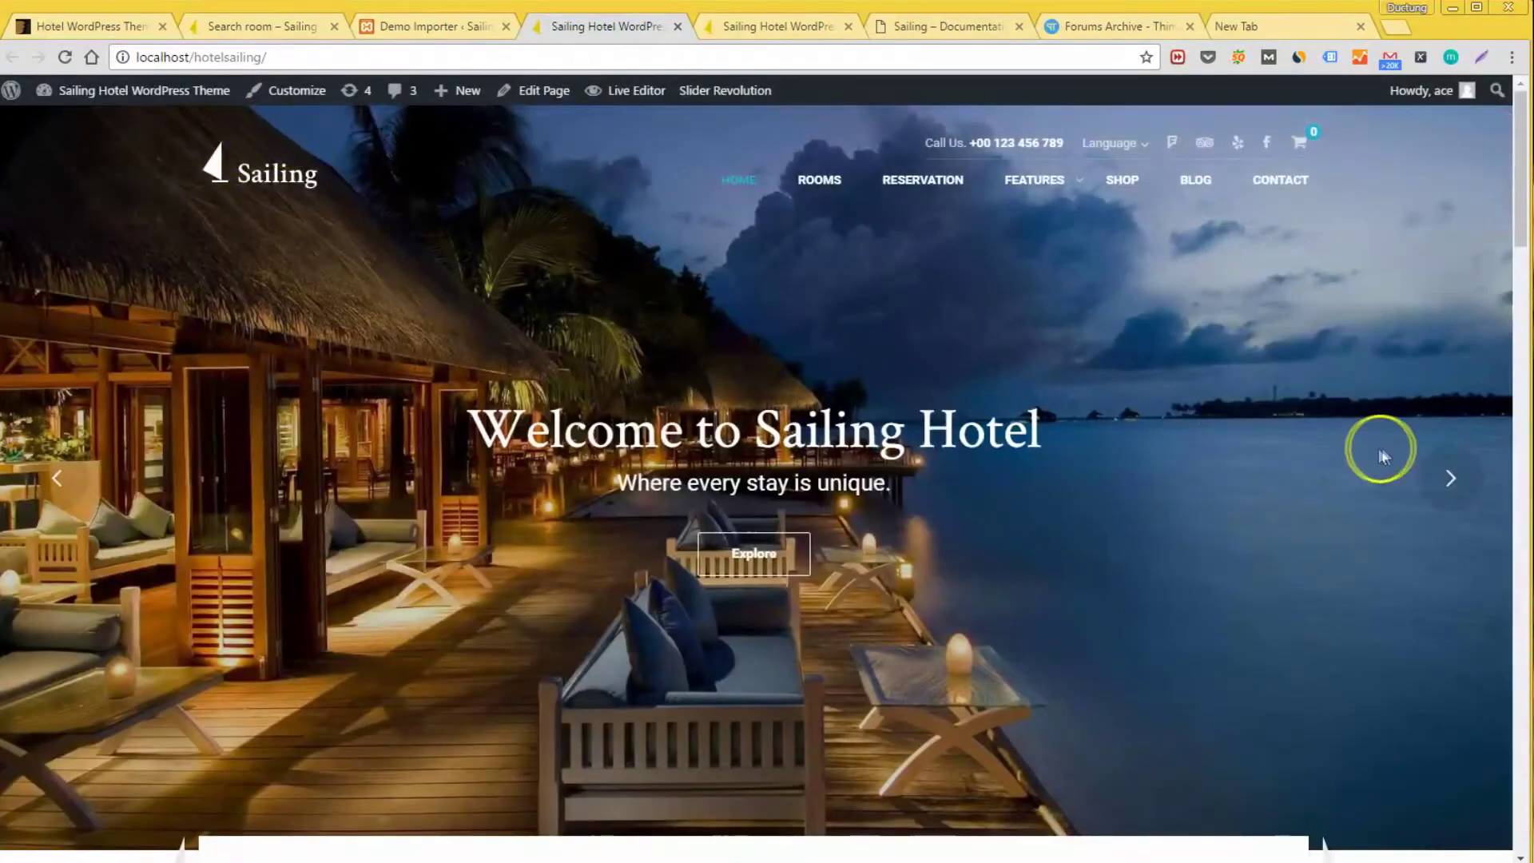
left_click(1429, 478)
scroll(1343, 455, "down", 4)
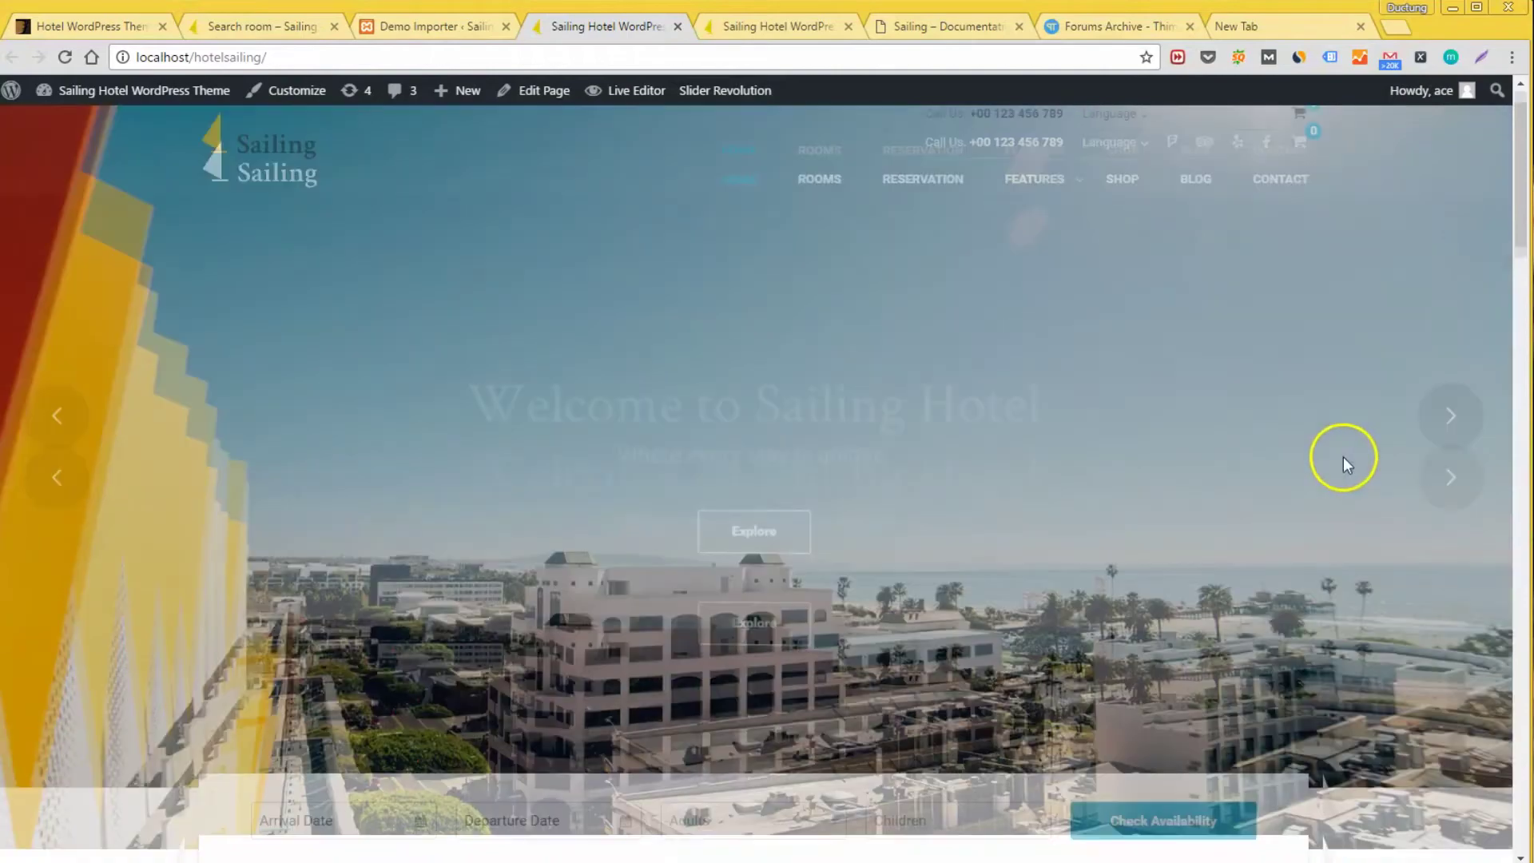
scroll(1313, 452, "down", 4)
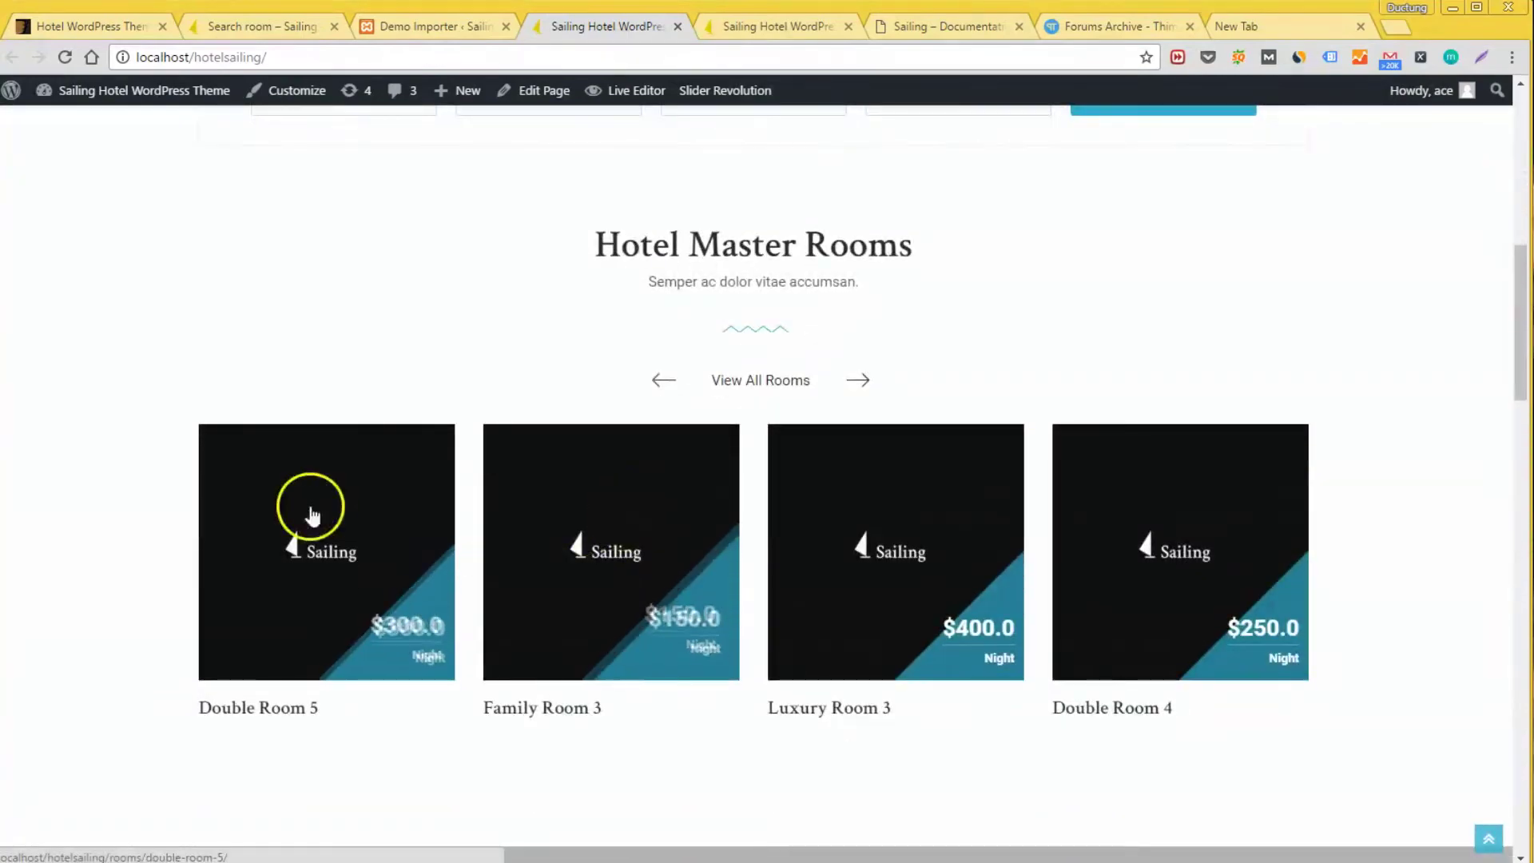
scroll(1068, 531, "down", 4)
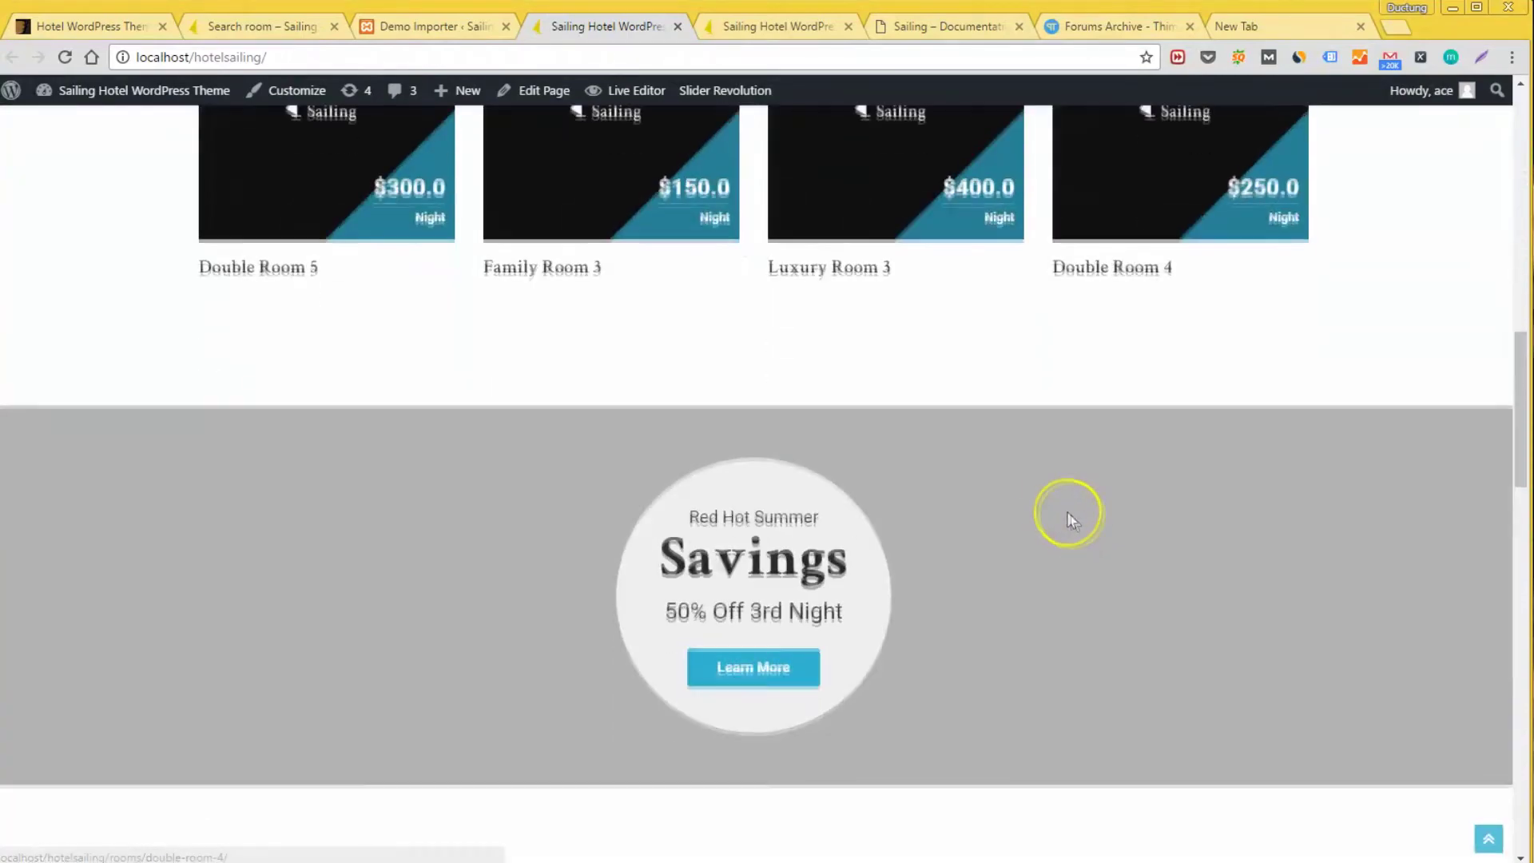
scroll(1055, 501, "down", 2)
scroll(746, 479, "down", 5)
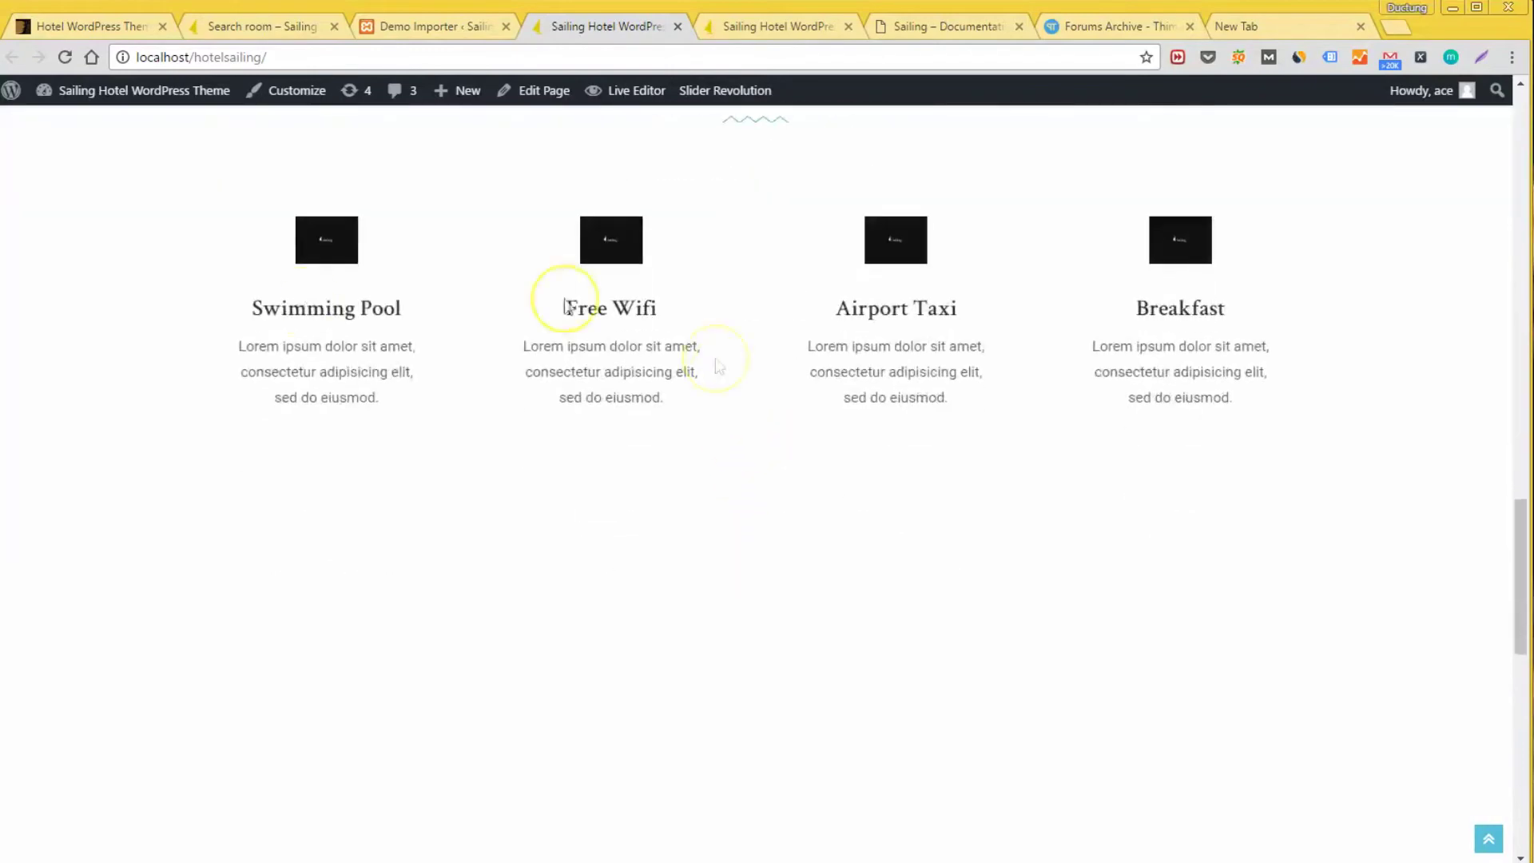
scroll(887, 335, "down", 5)
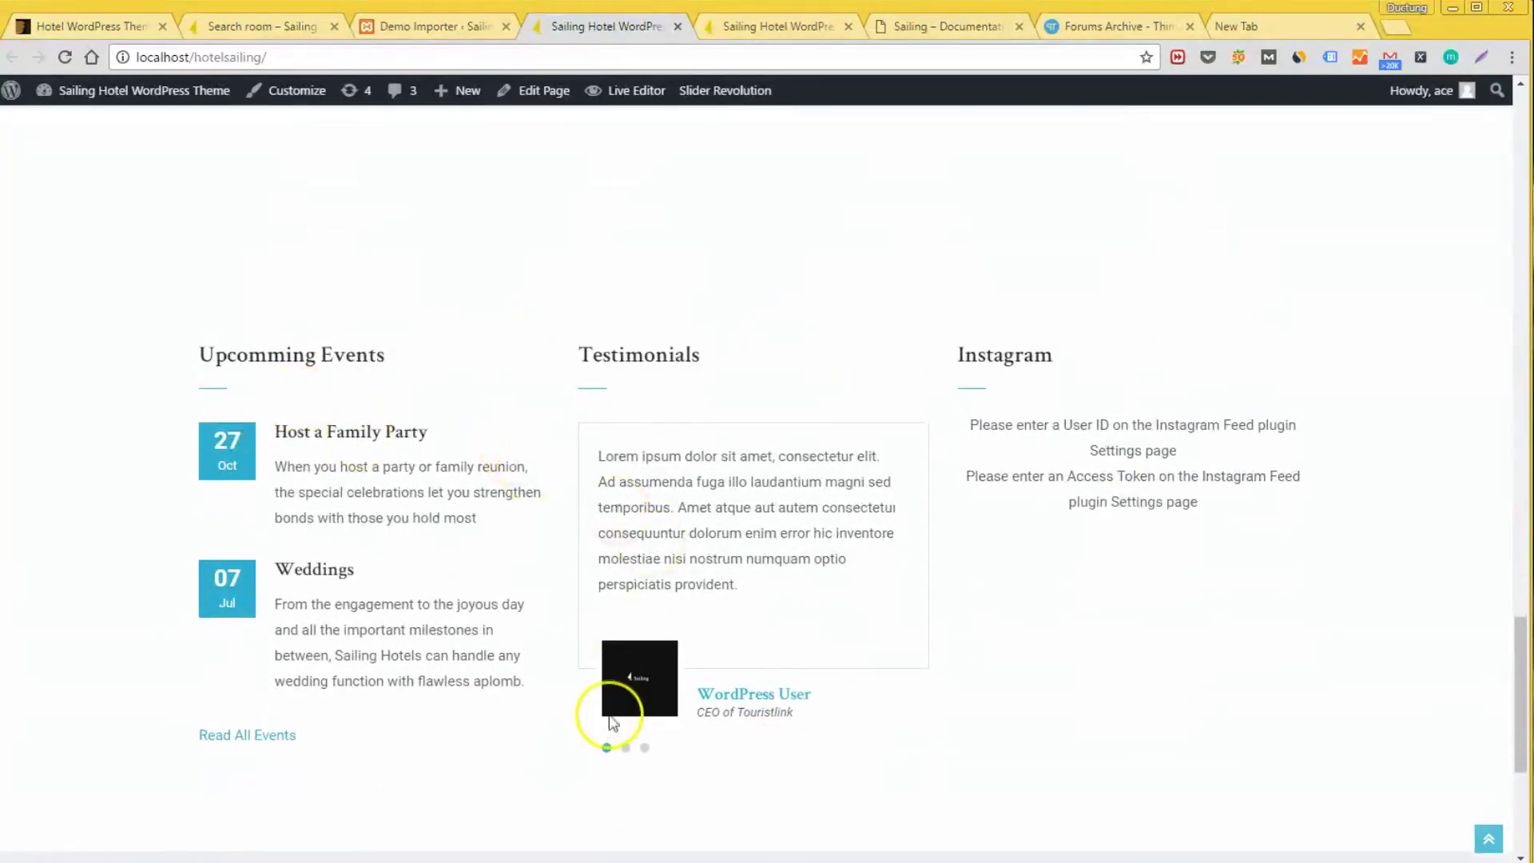
left_click(626, 748)
scroll(639, 743, "down", 5)
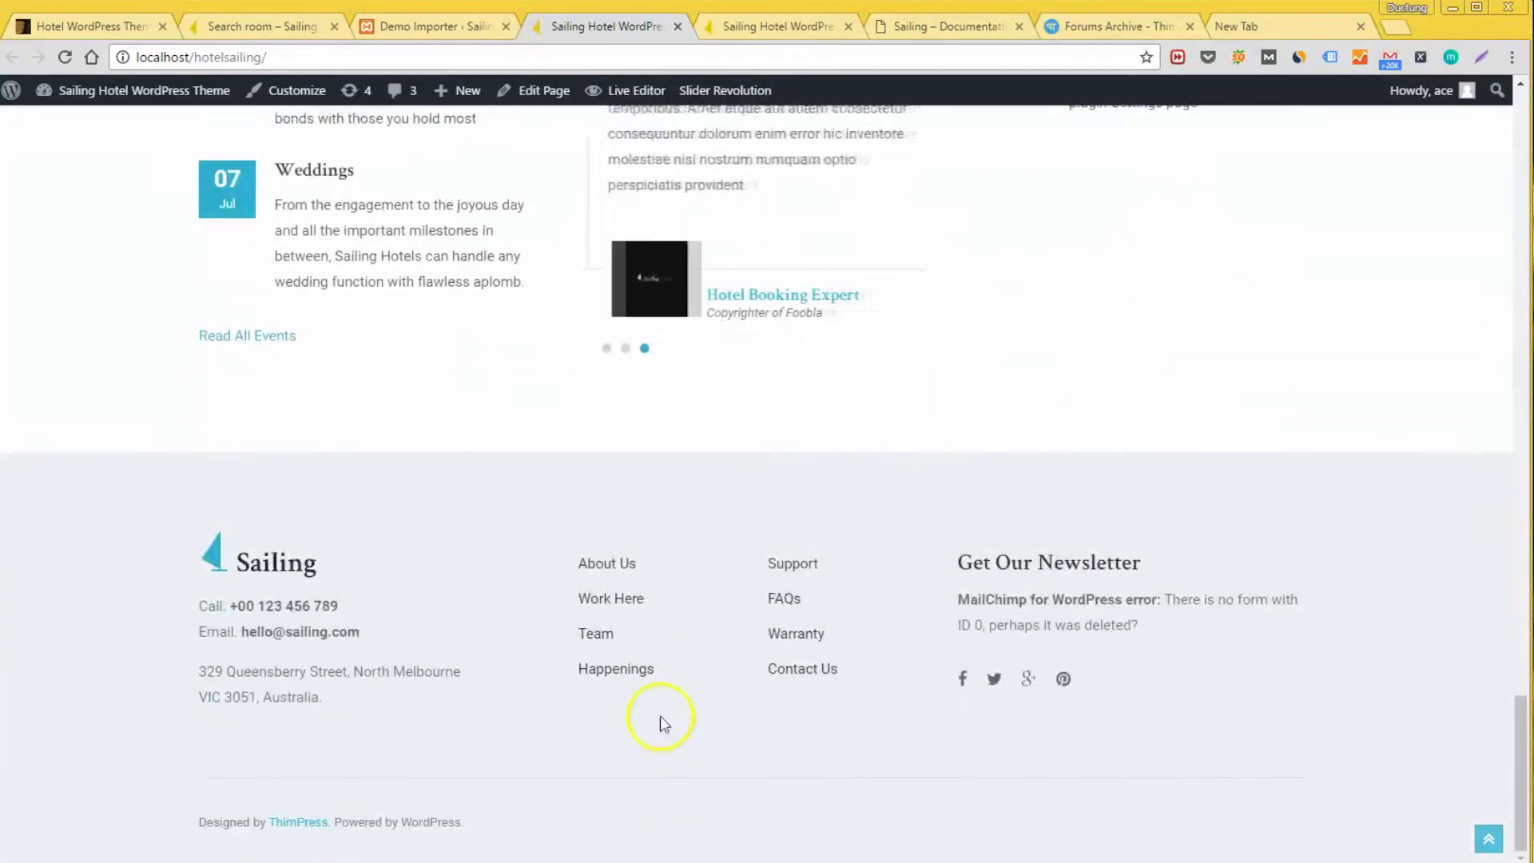
scroll(661, 719, "up", 7)
scroll(662, 707, "up", 15)
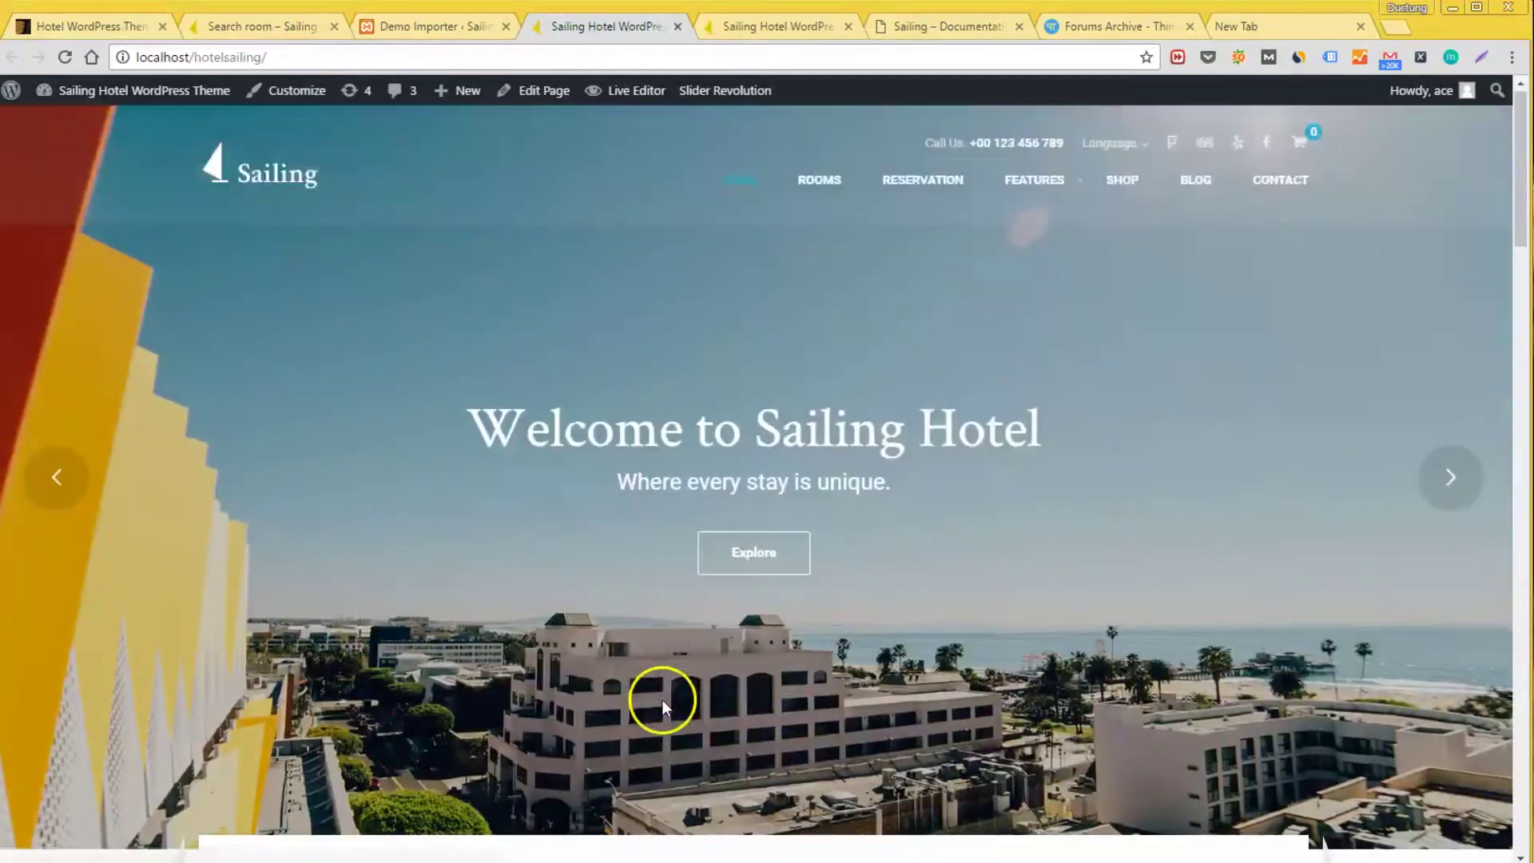
scroll(663, 695, "down", 5)
scroll(663, 519, "down", 4)
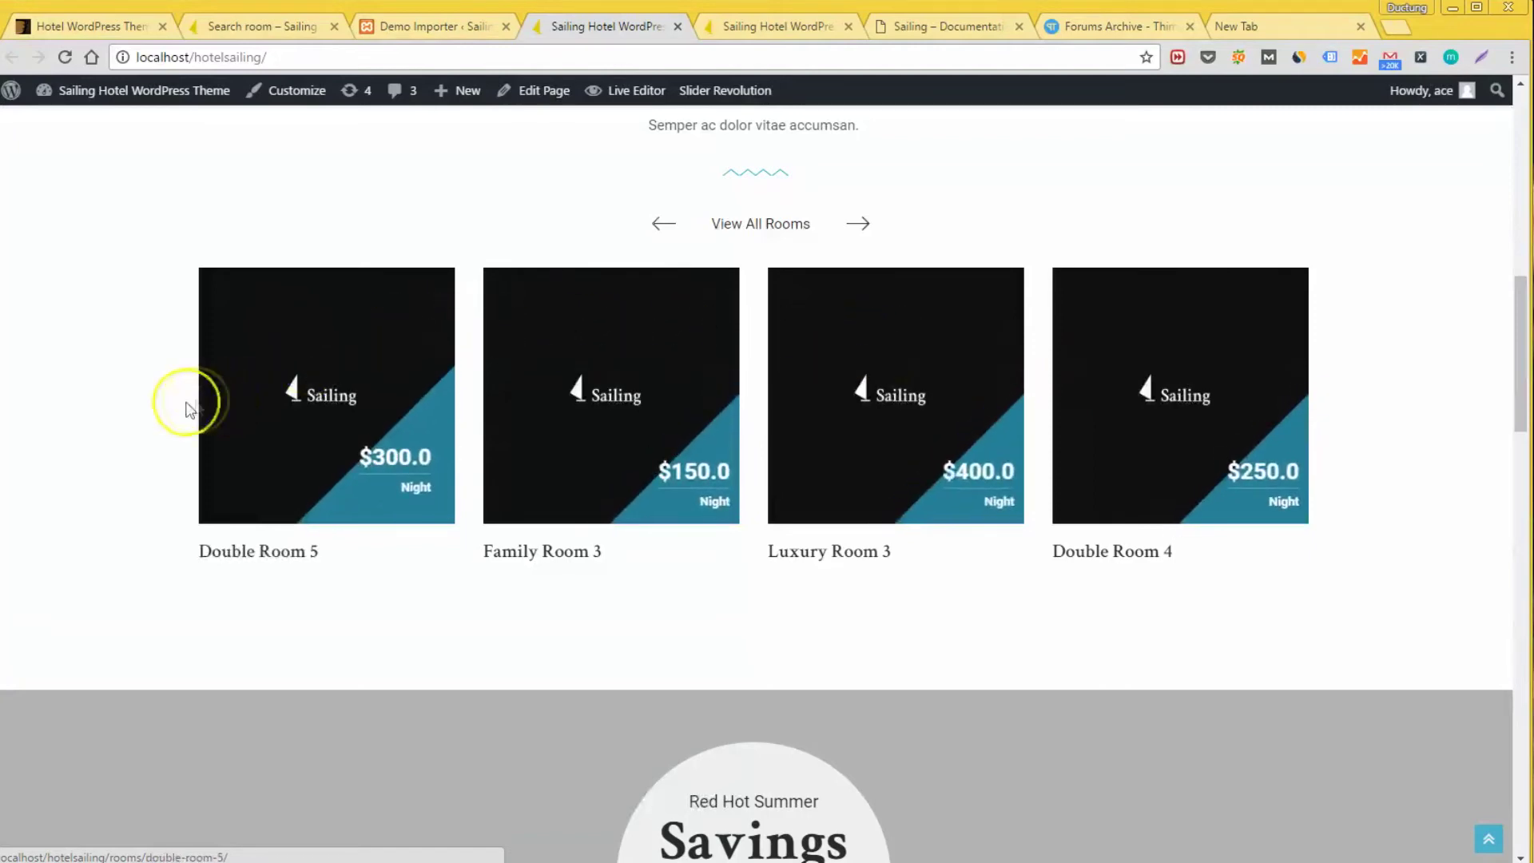
Step: Open the Double Room 5 page from the homepage rooms carousel and go to Edit Room
left_click_drag(171, 385, 787, 470)
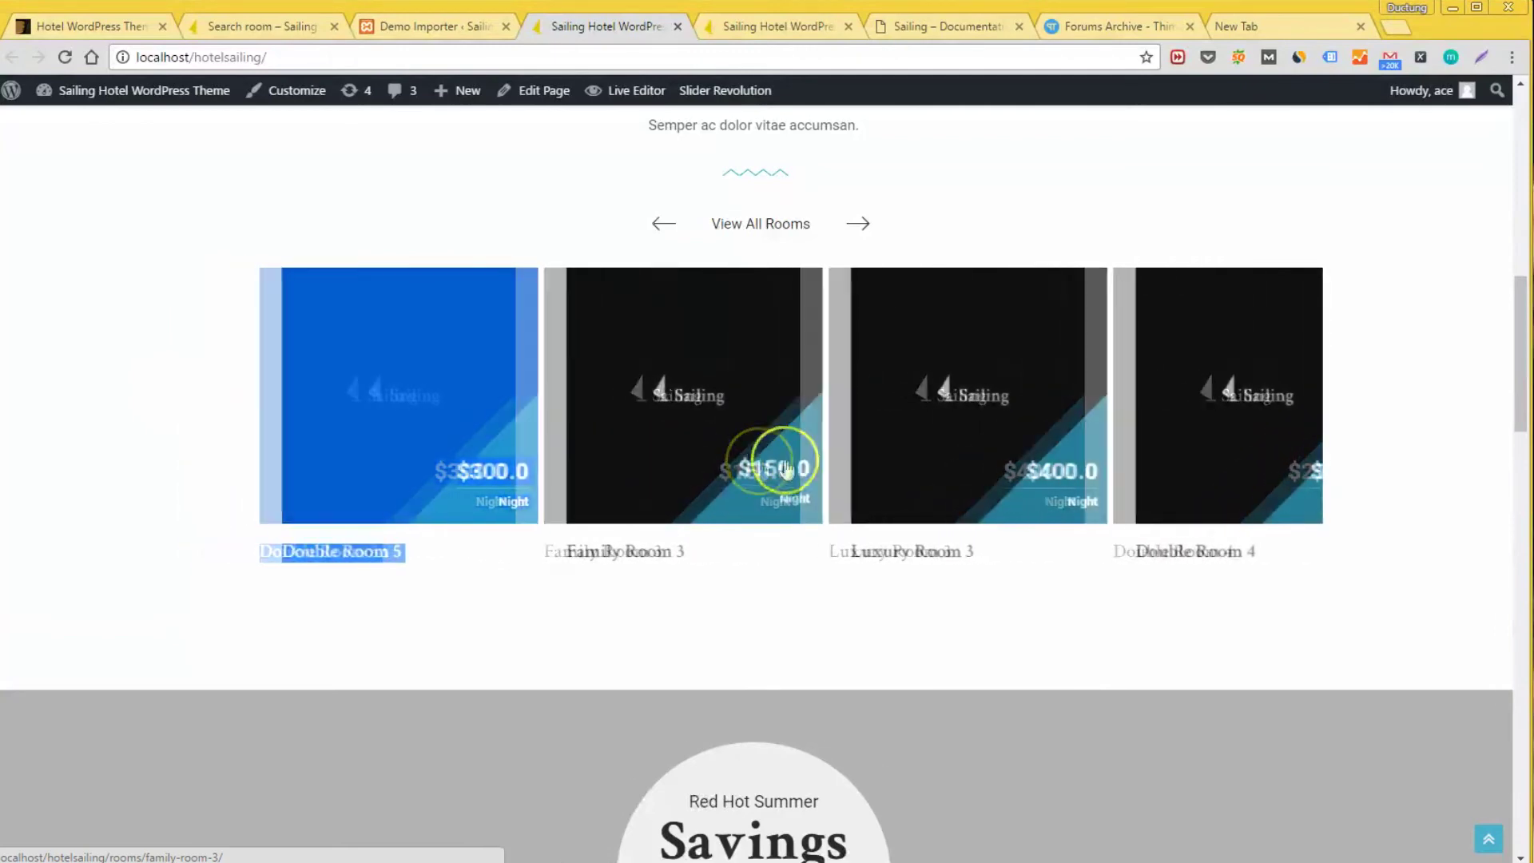
left_click_drag(901, 476, 483, 462)
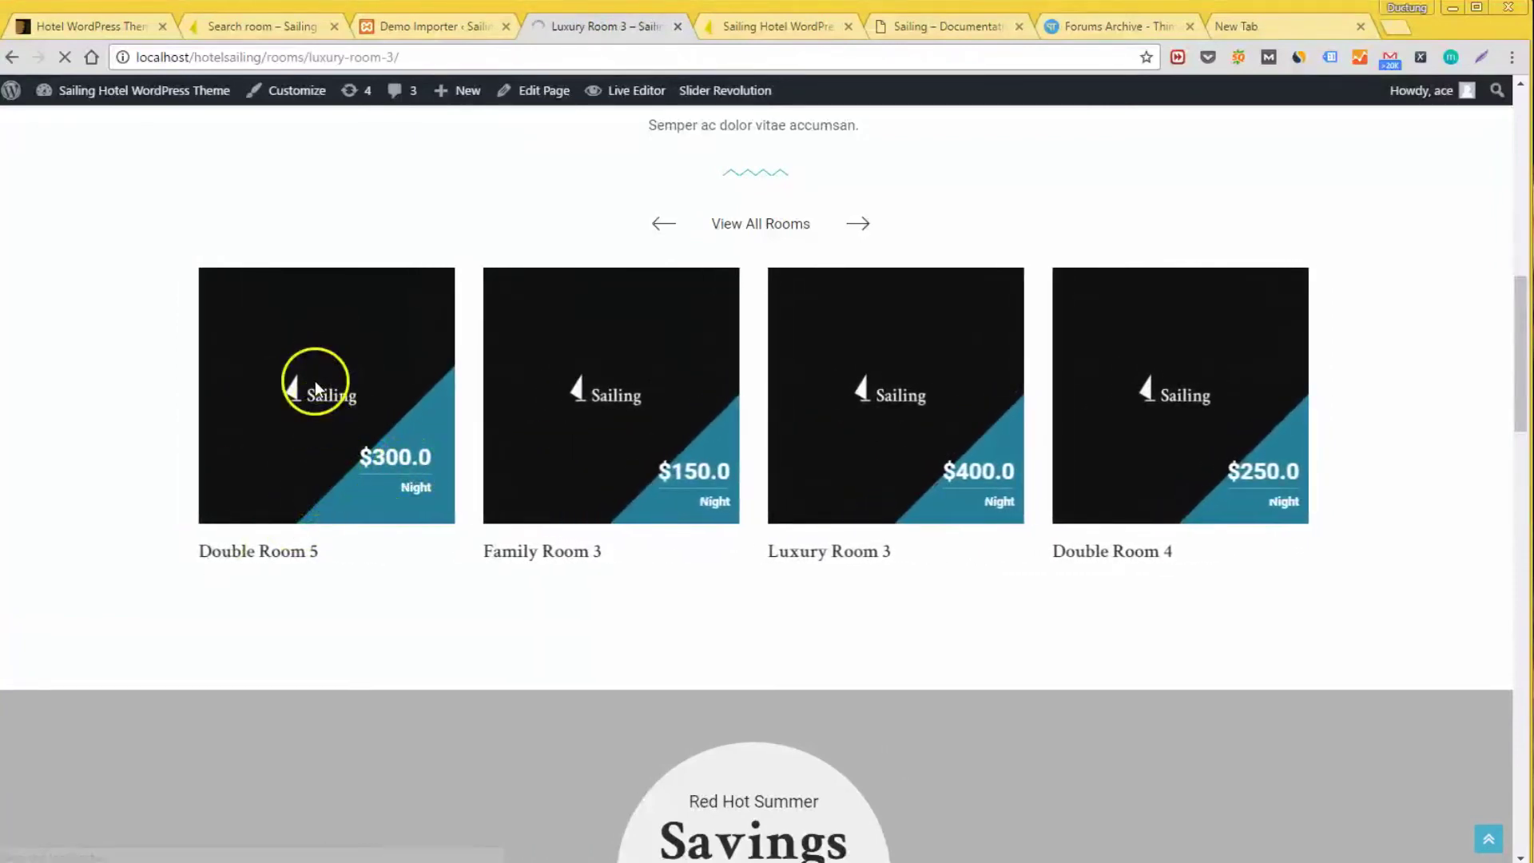
key("alt+Left")
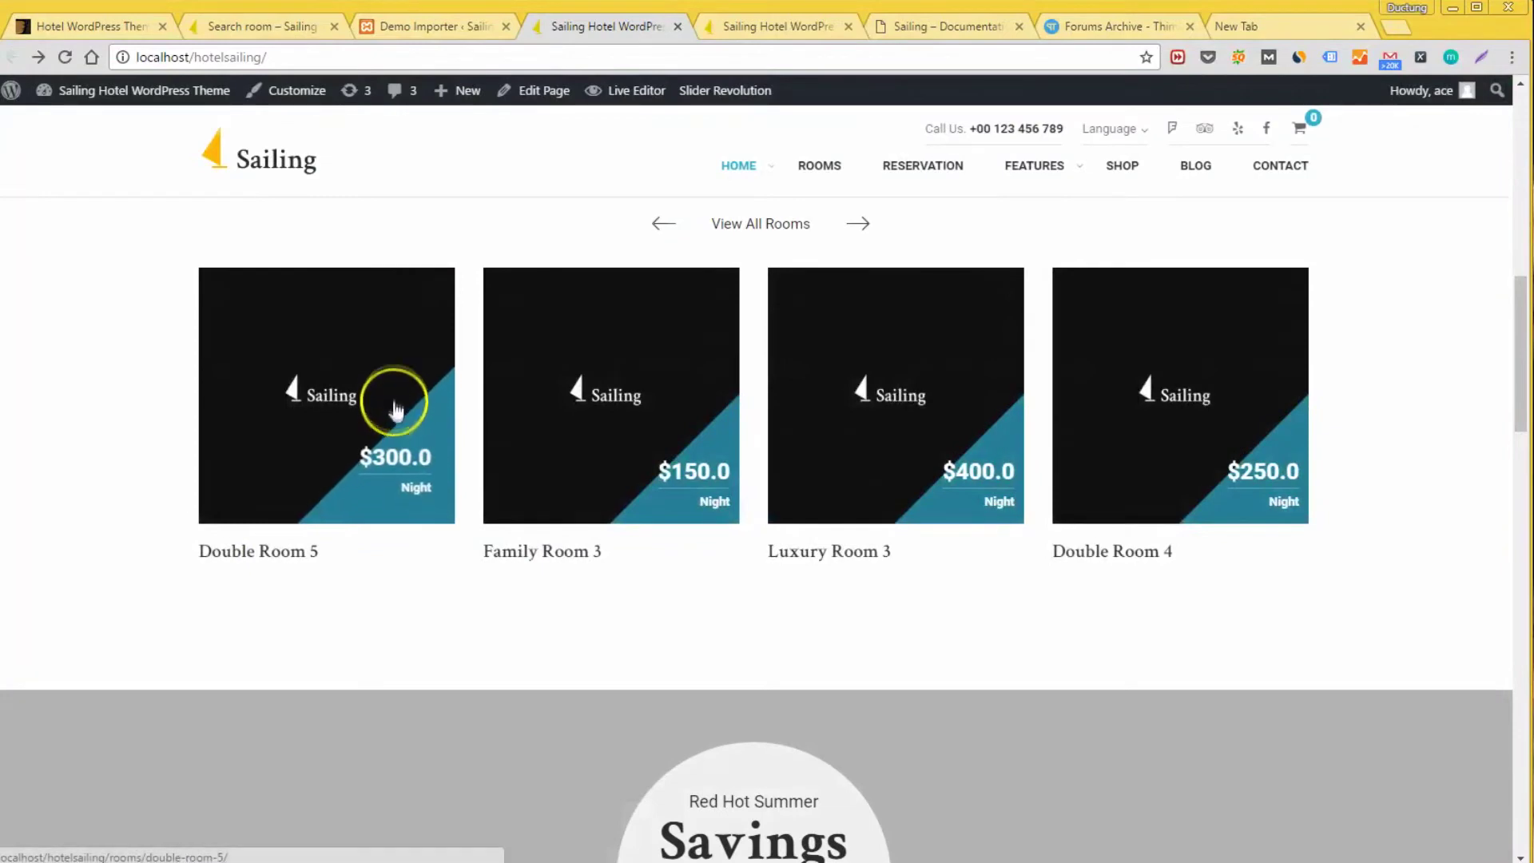
left_click(346, 374)
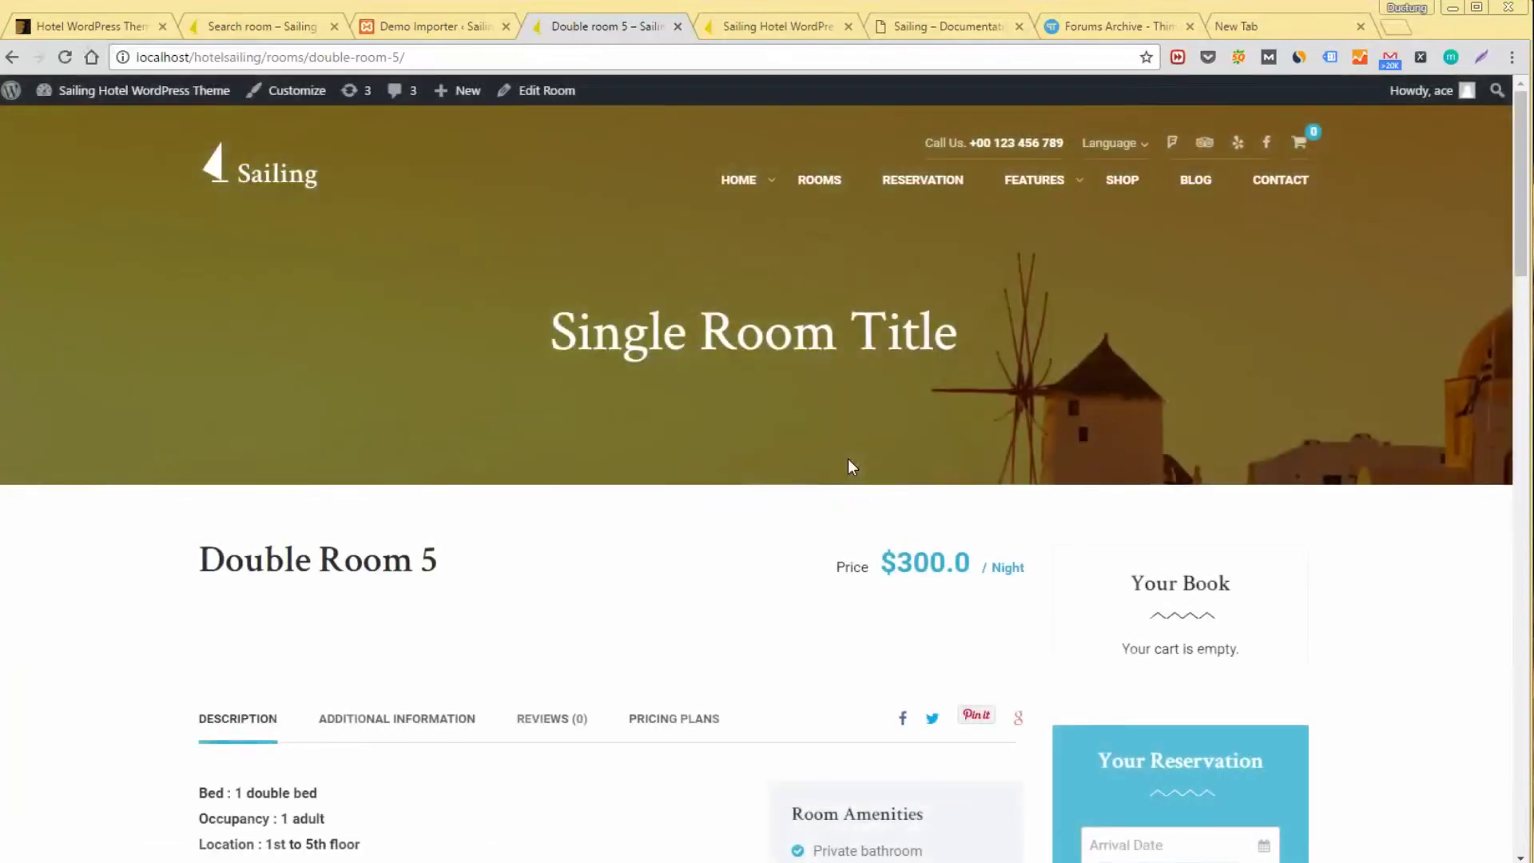
scroll(851, 454, "down", 5)
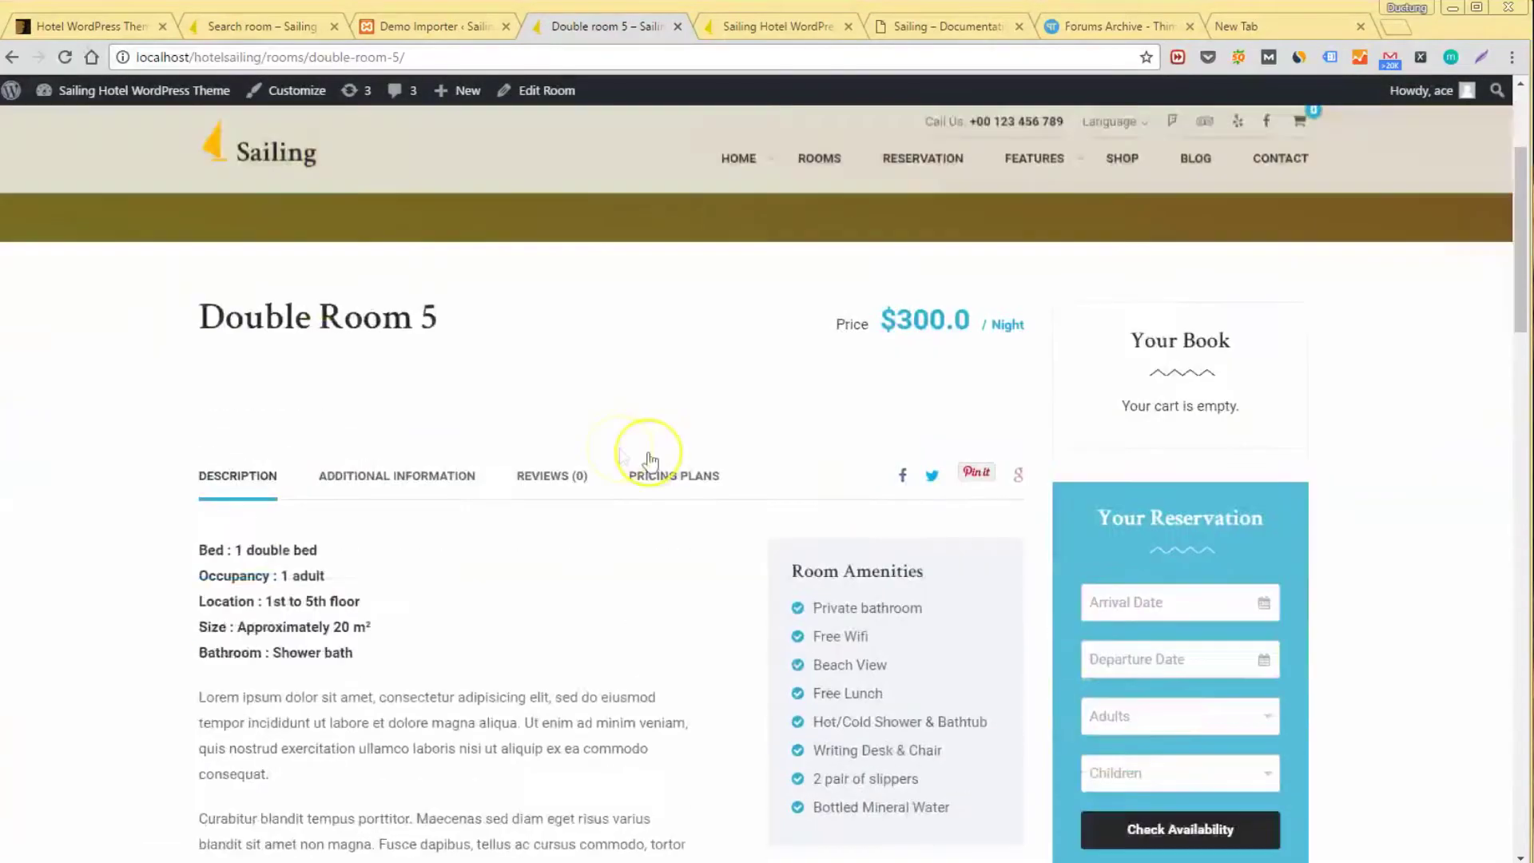
left_click(546, 93)
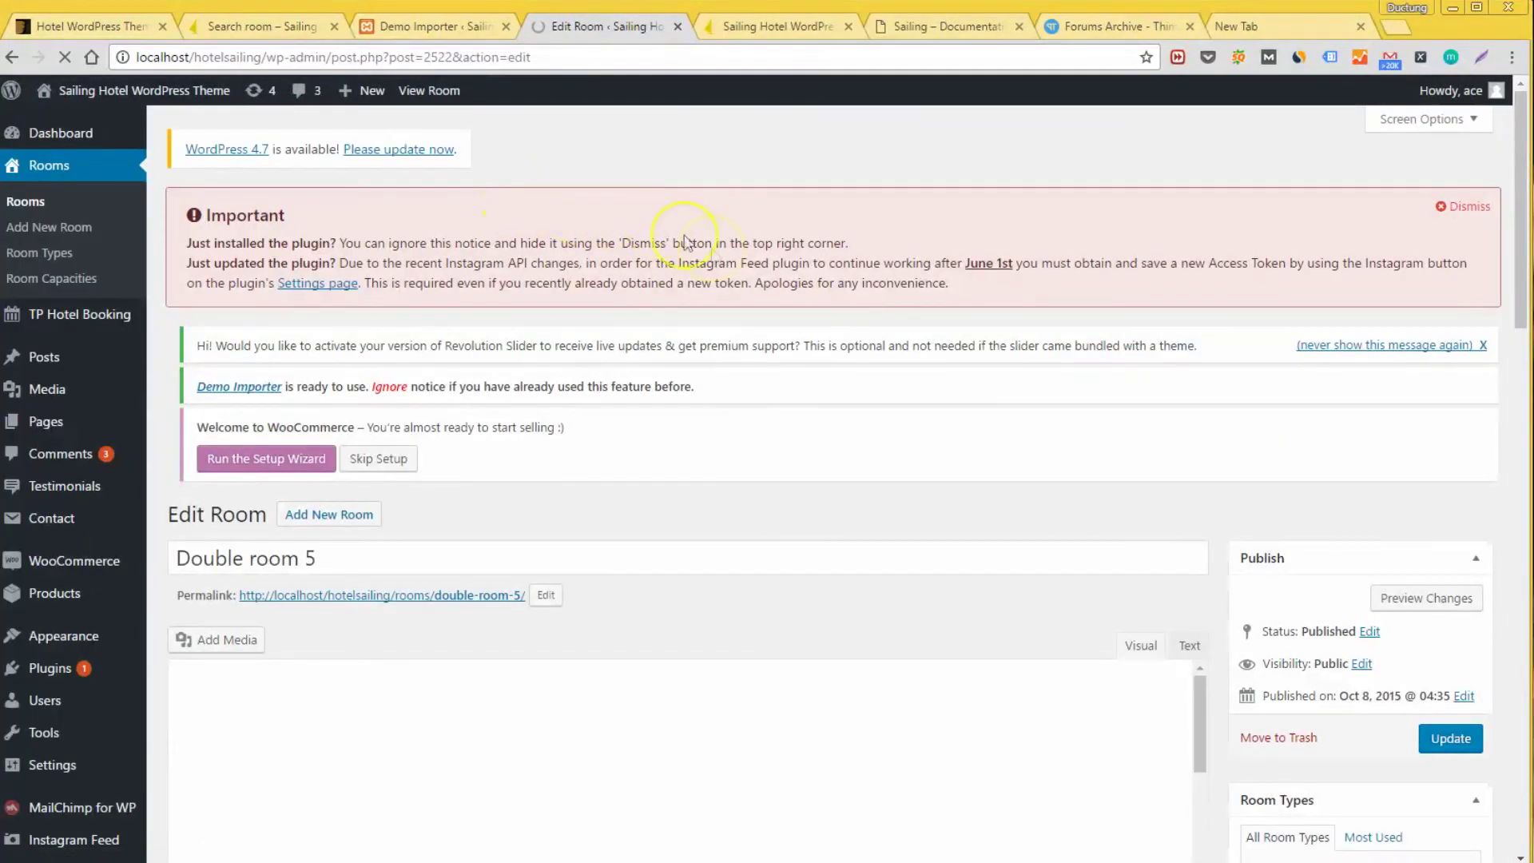
Step: Scroll the Double room 5 editor to bring the Featured Image box into view
scroll(727, 335, "down", 3)
scroll(943, 323, "down", 2)
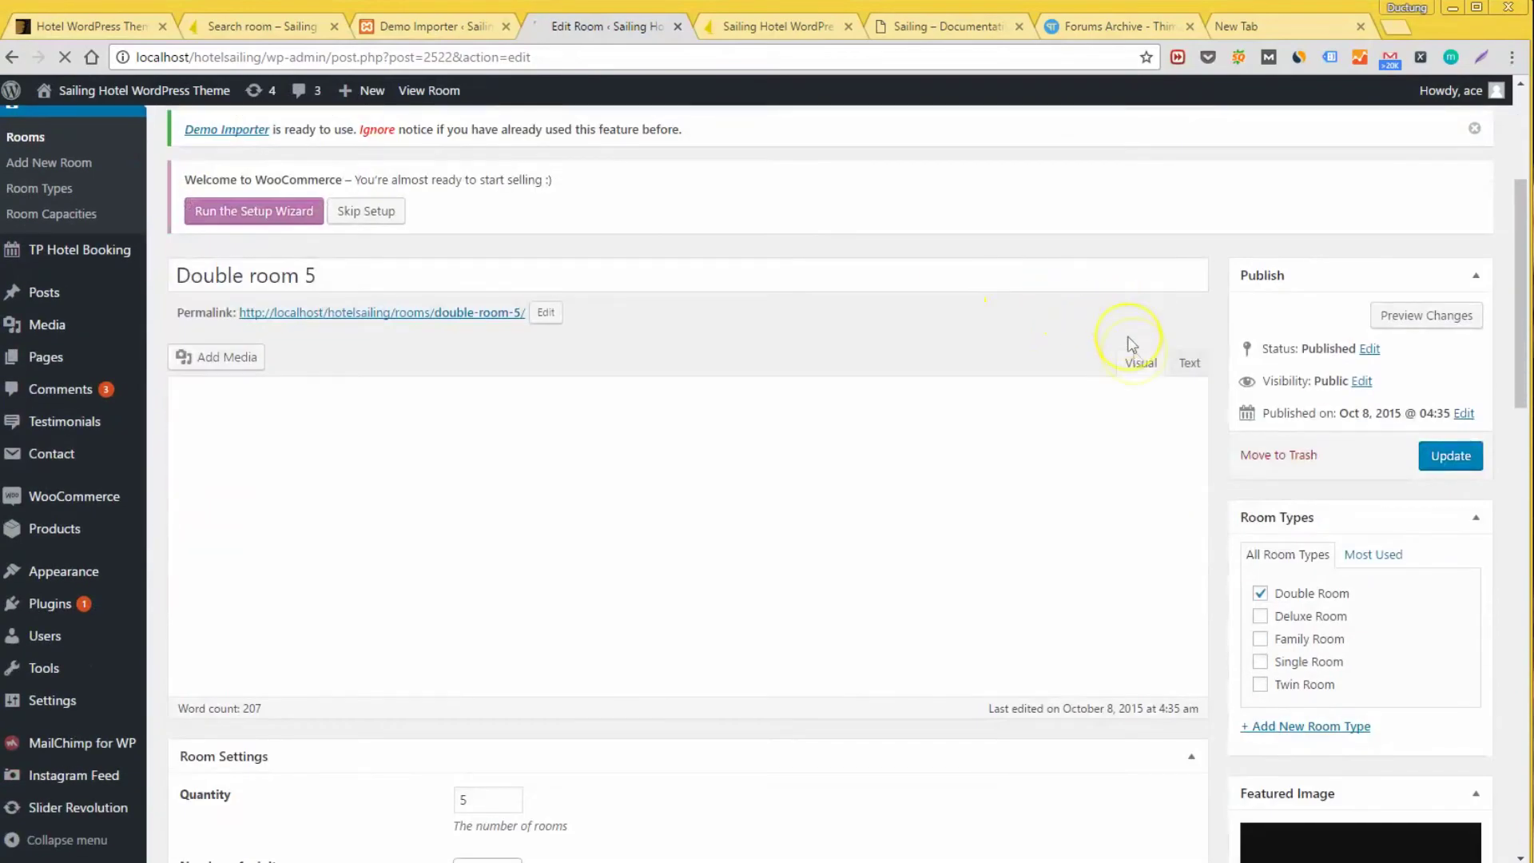
scroll(1131, 344, "down", 9)
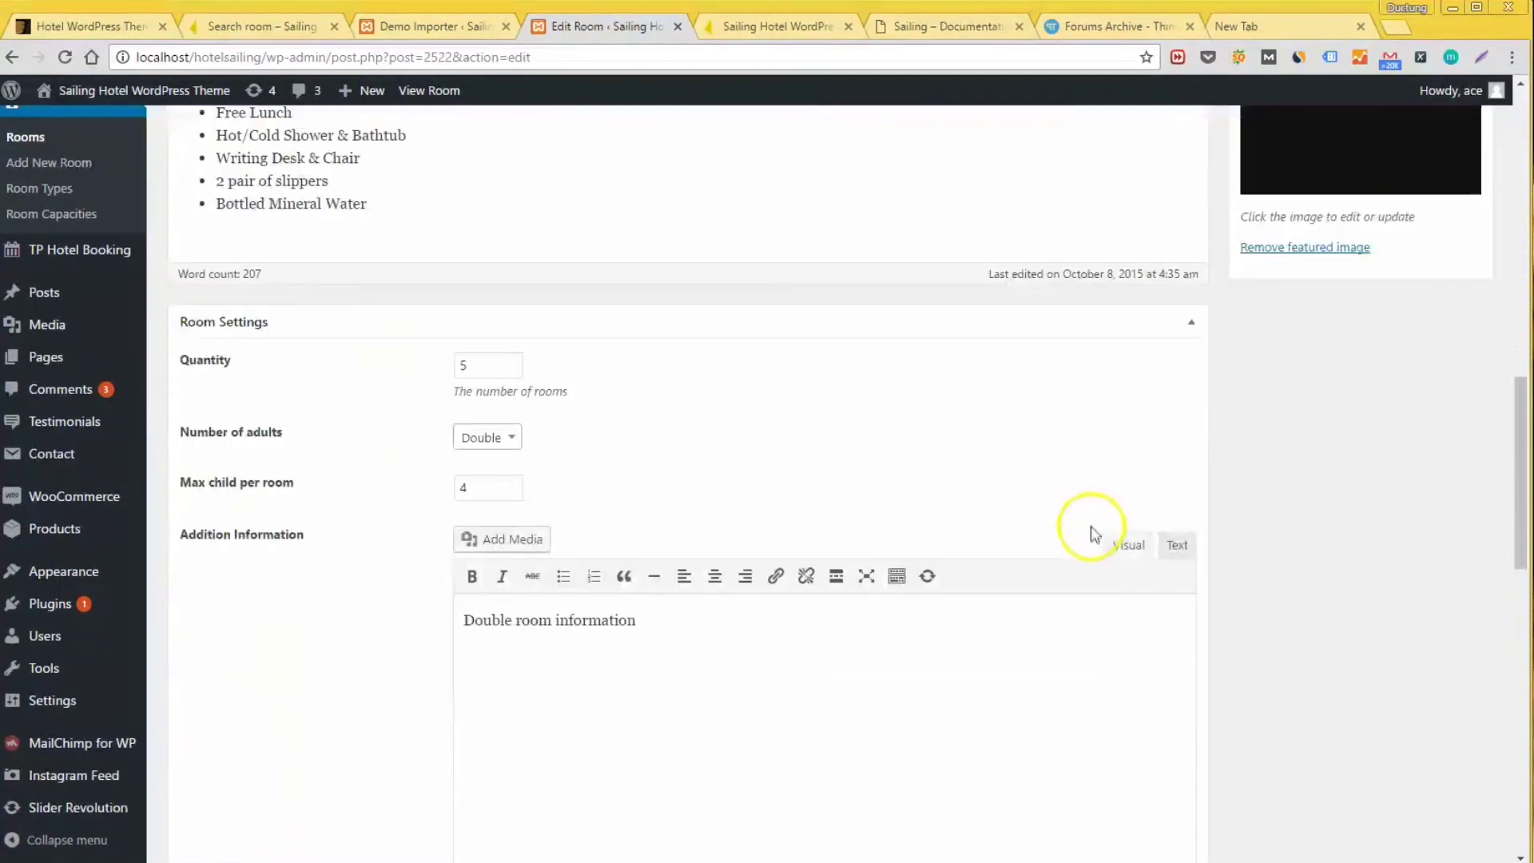
scroll(1093, 531, "up", 7)
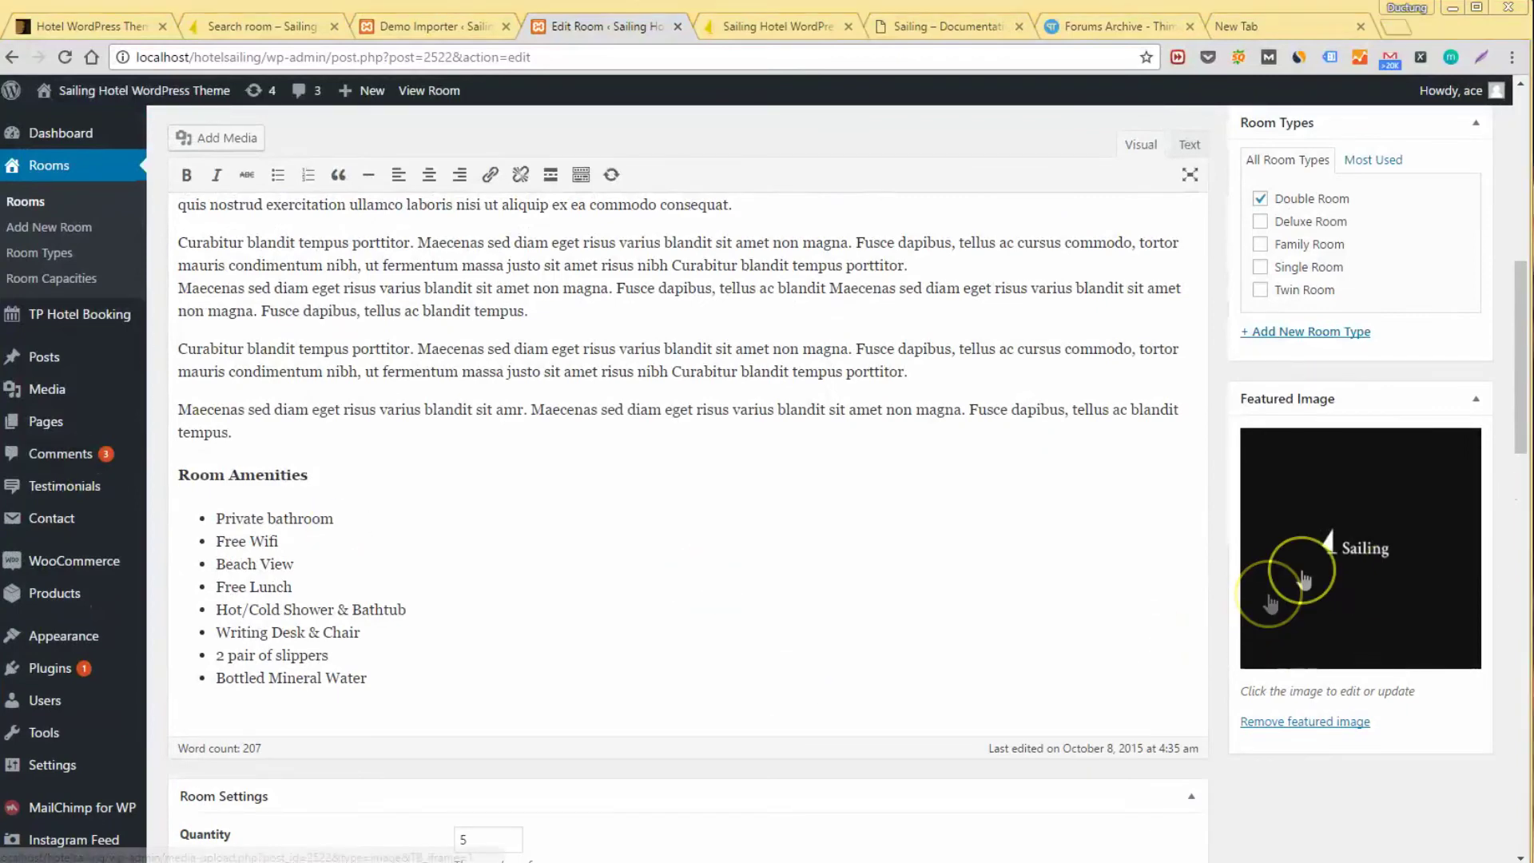
Step: Upload luxury-sitting-1-1000x667.jpg from the Desktop and set it as Double room 5's featured image
left_click(1341, 557)
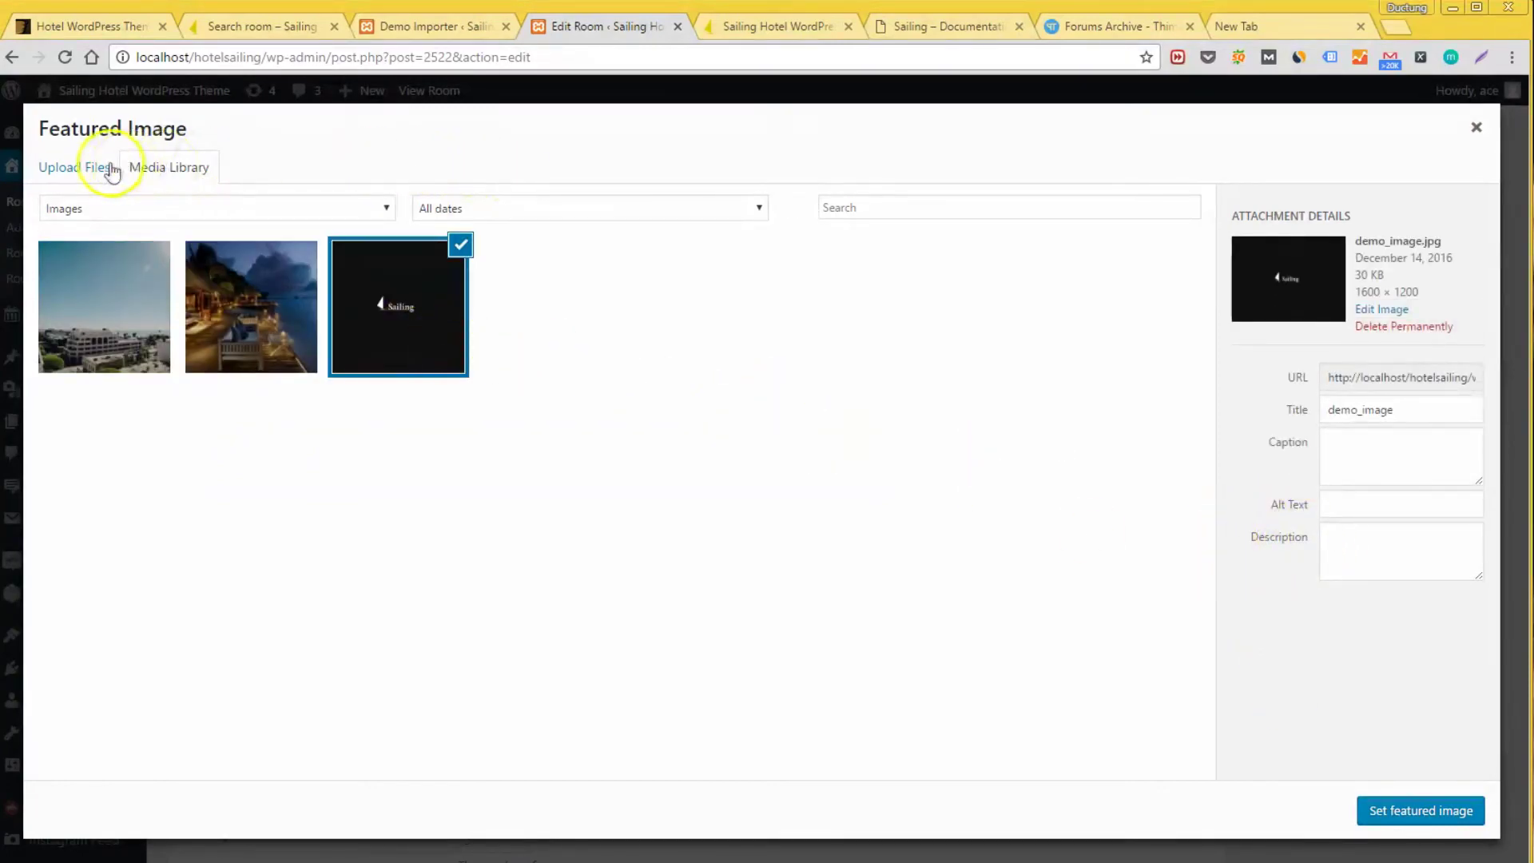
left_click(112, 170)
left_click(761, 471)
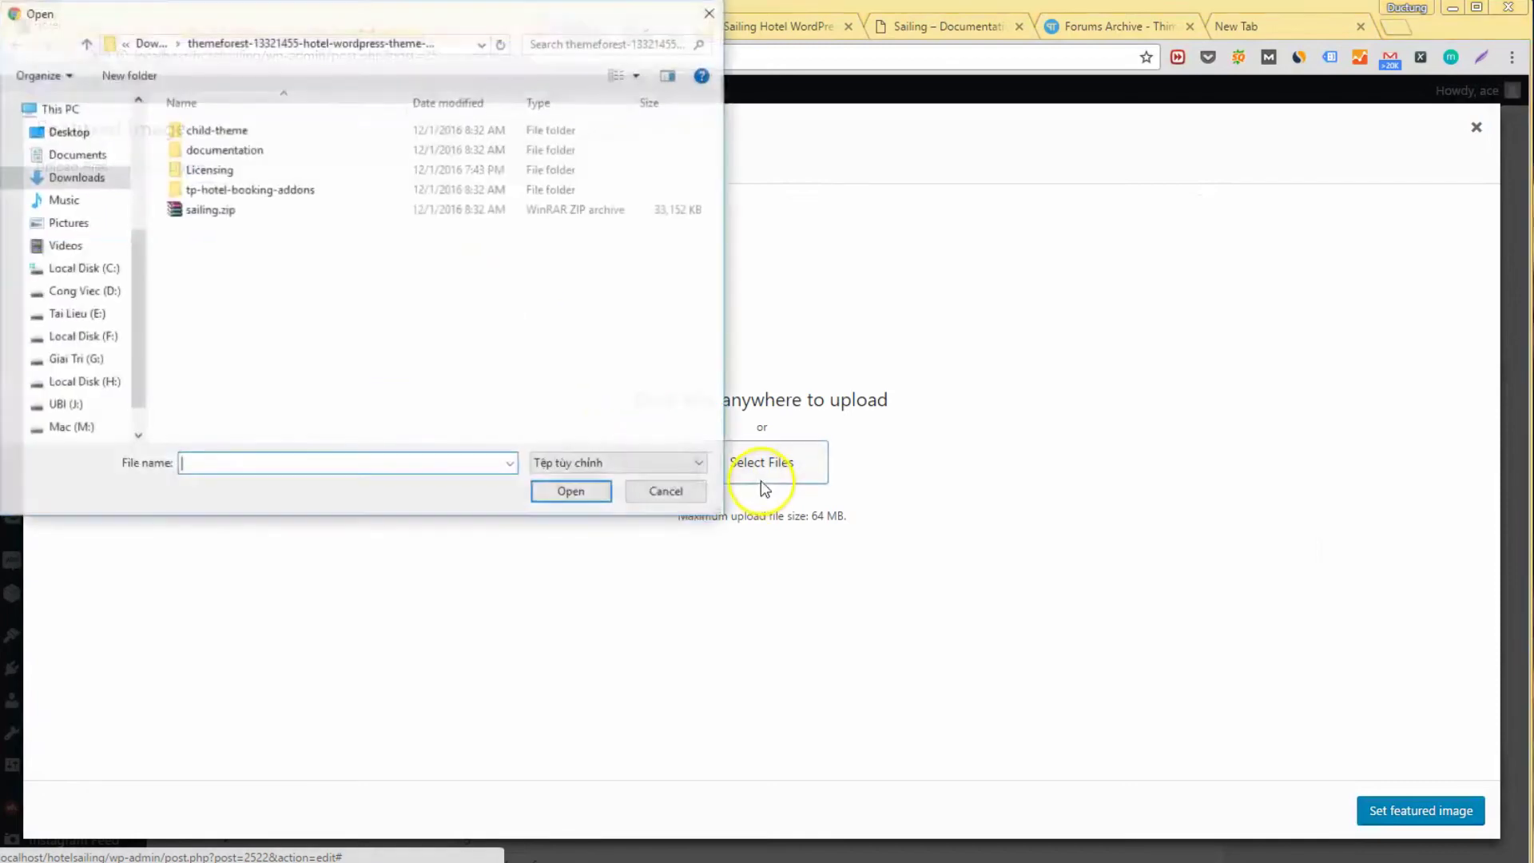
left_click(56, 135)
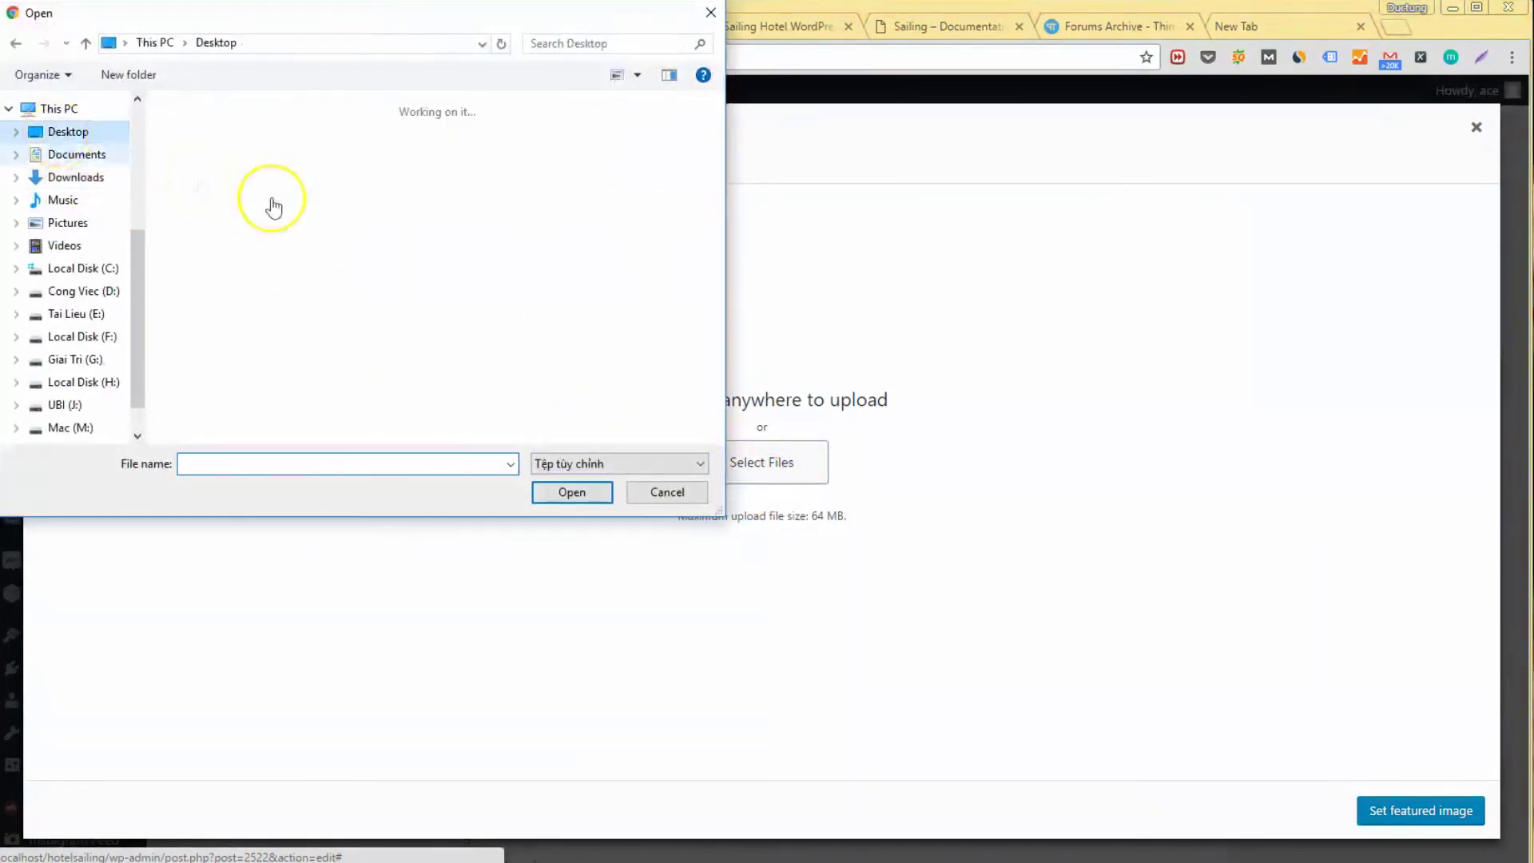
left_click(639, 370)
double_click(640, 372)
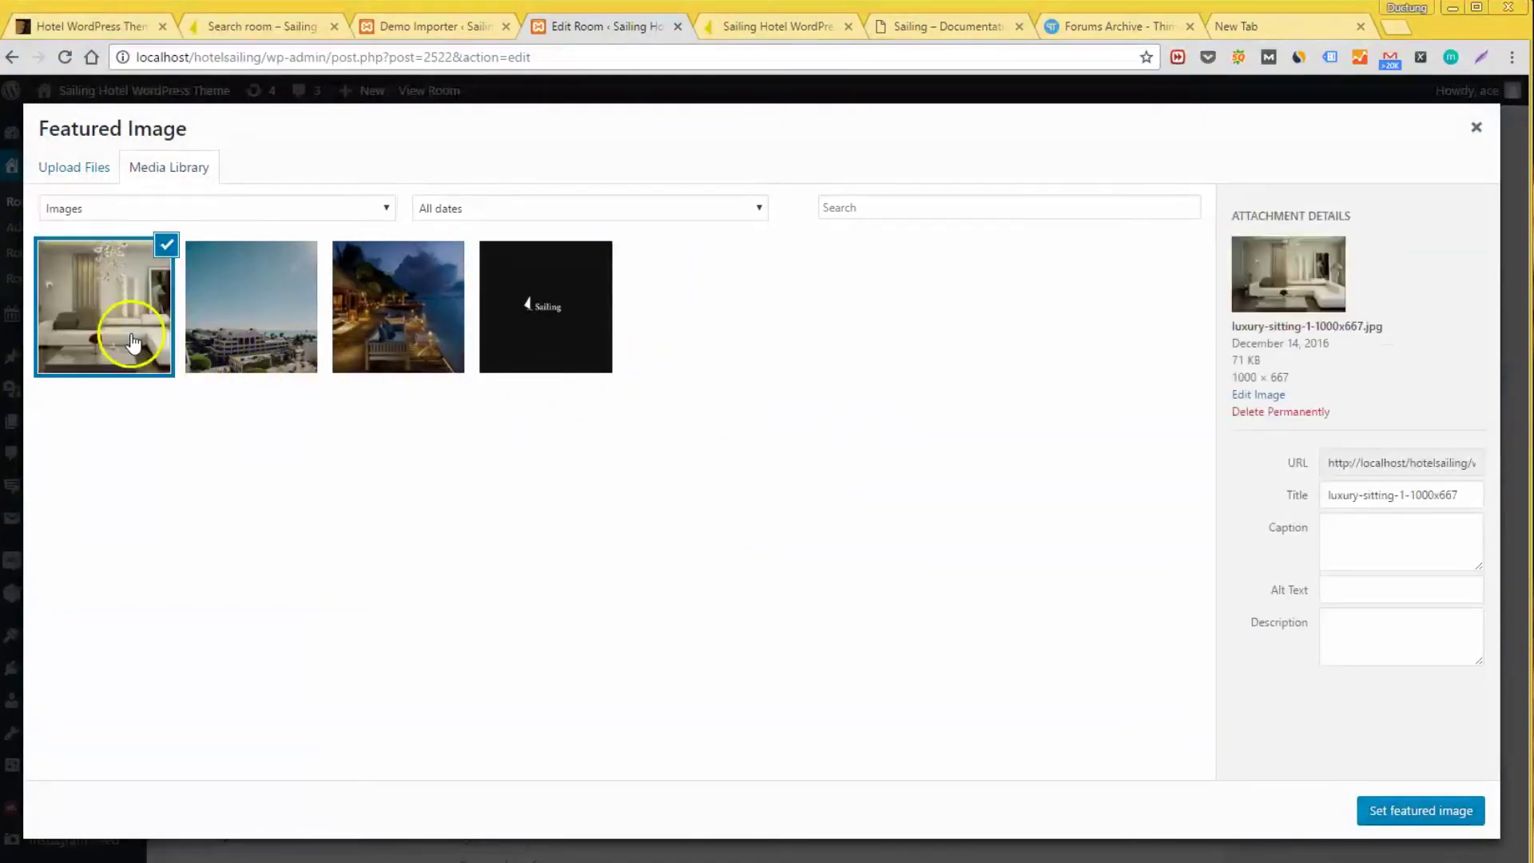
left_click(1427, 824)
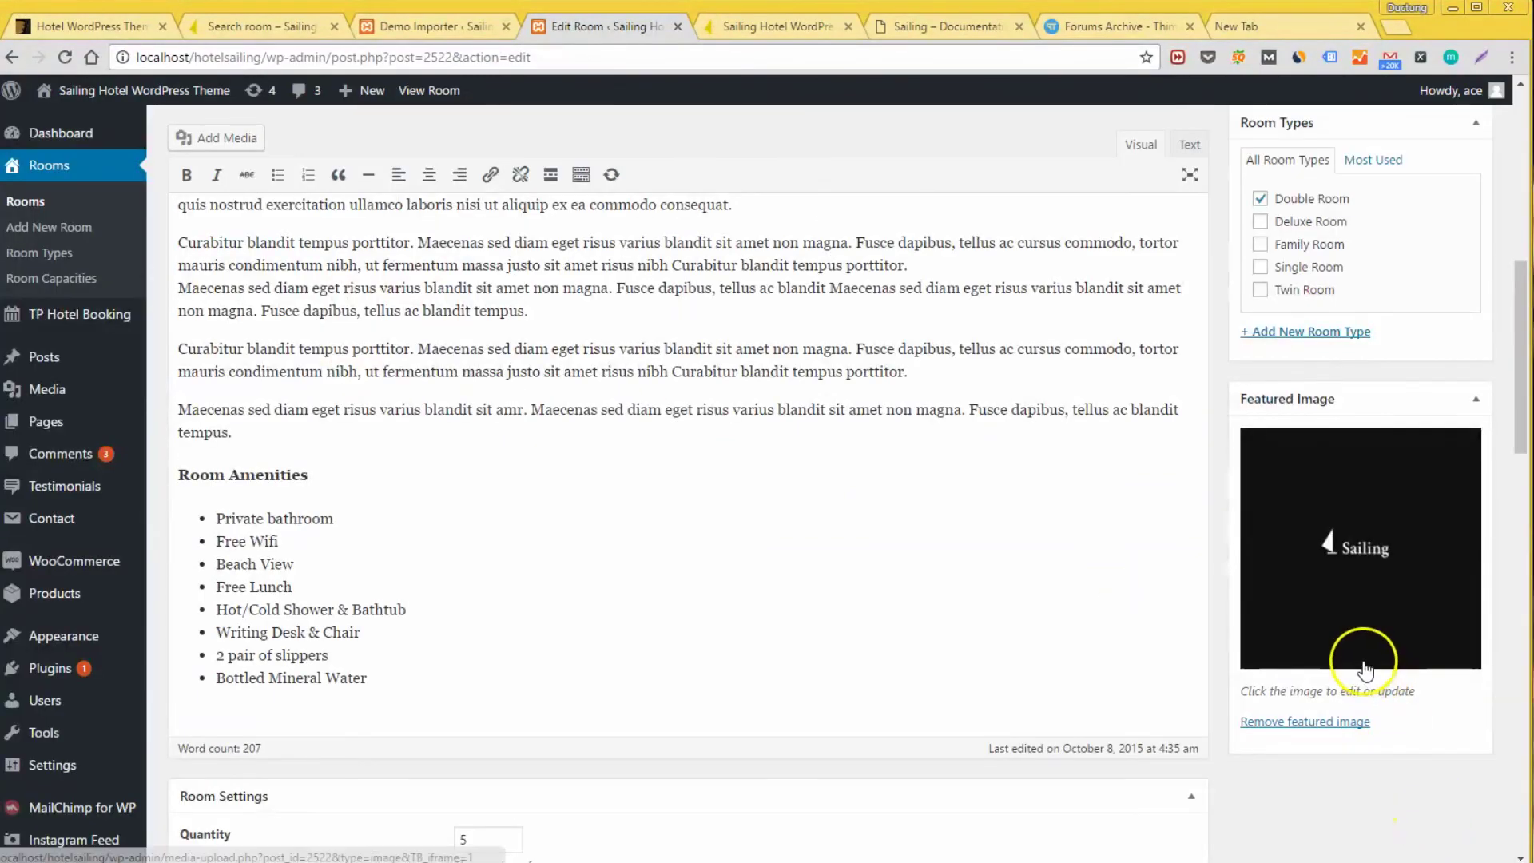
Step: Update Double room 5 and open its public page from the Post updated notice
scroll(1367, 670, "up", 5)
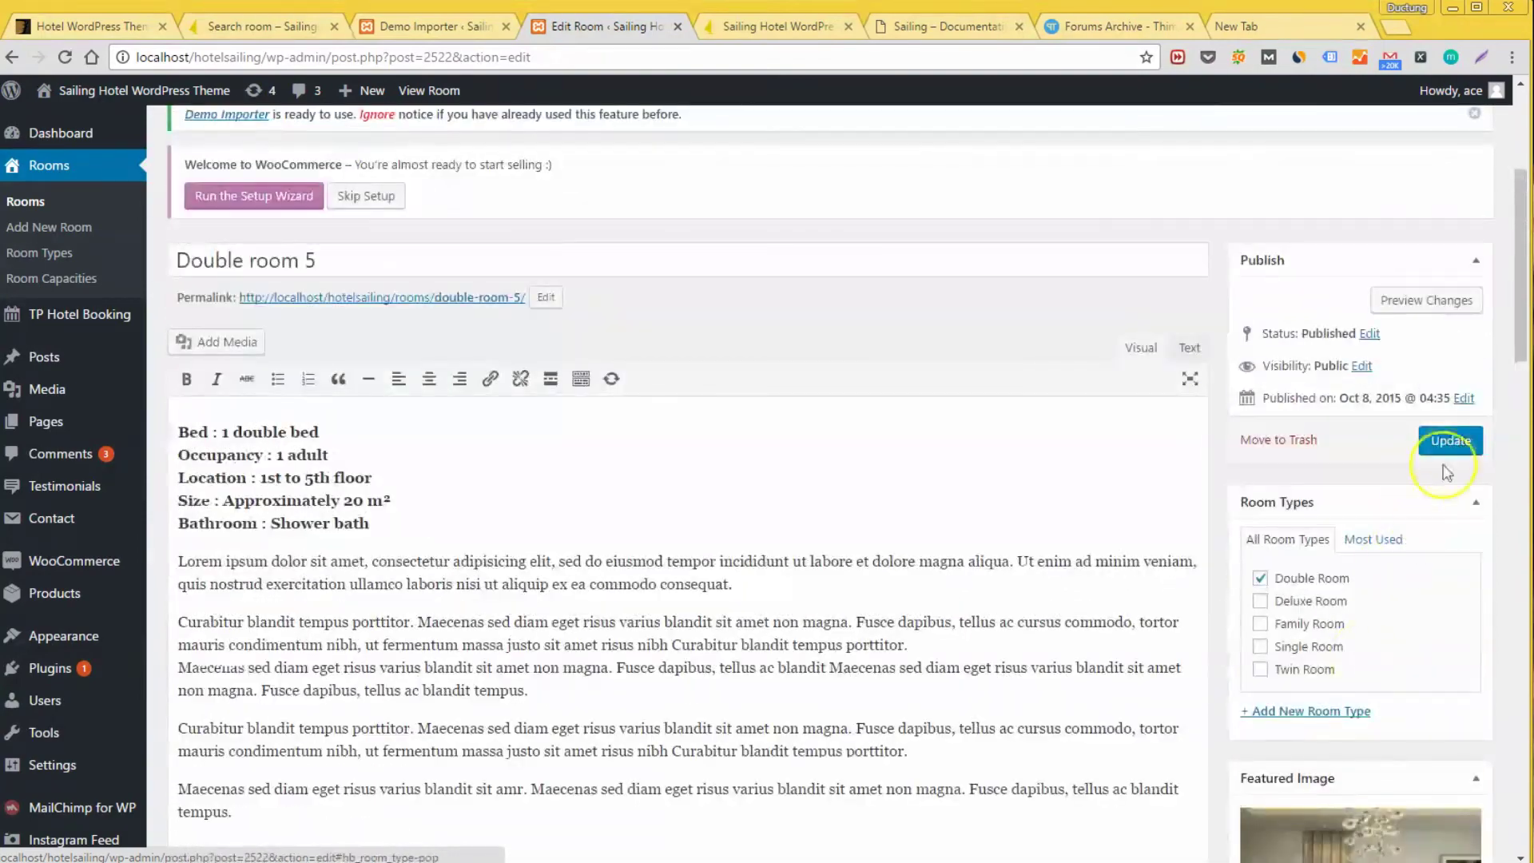
left_click(1449, 441)
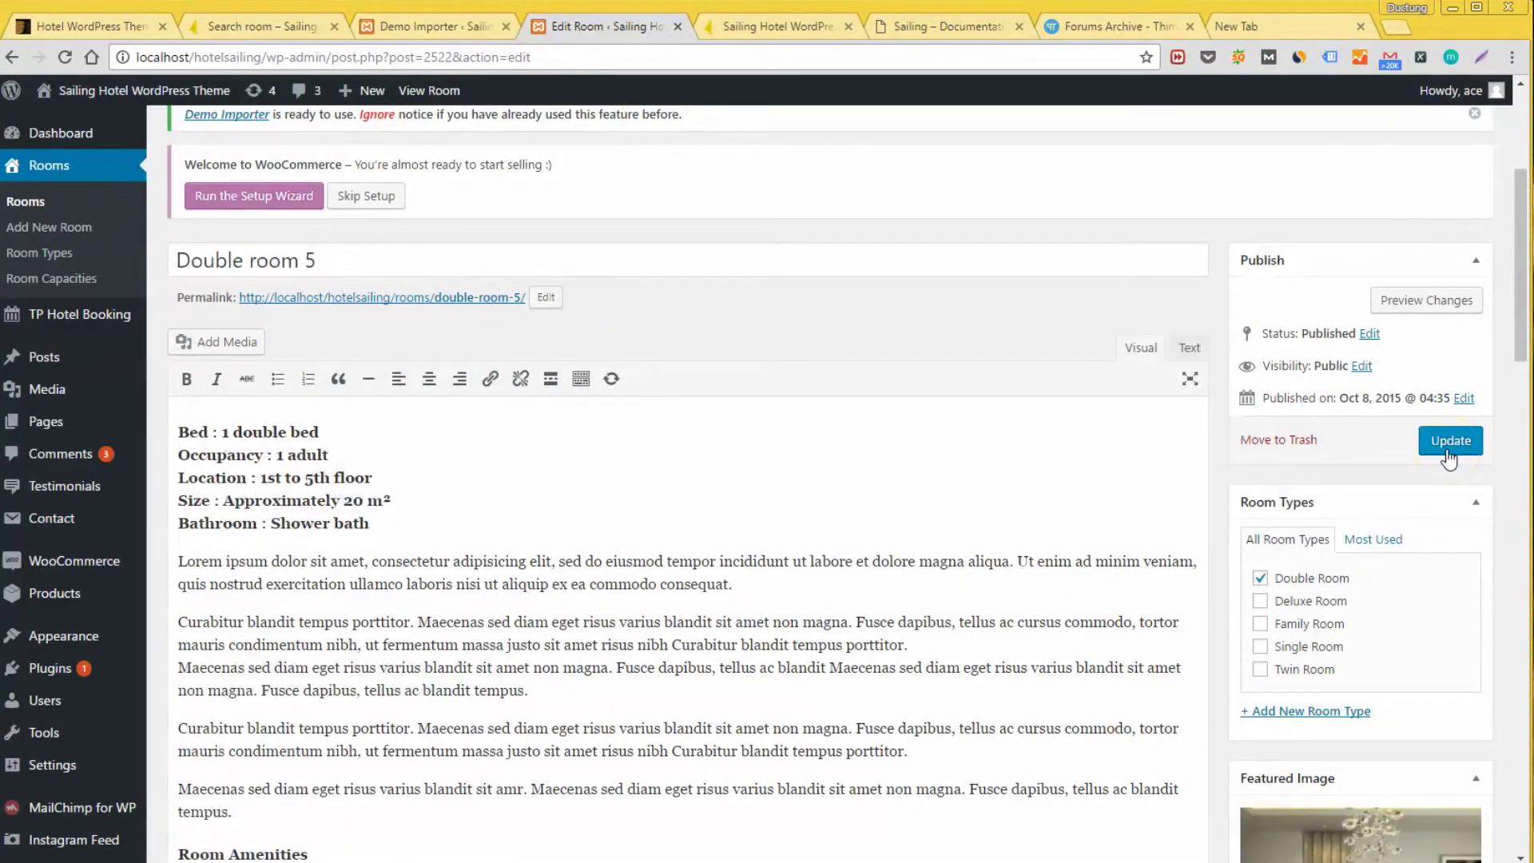
left_click(1449, 444)
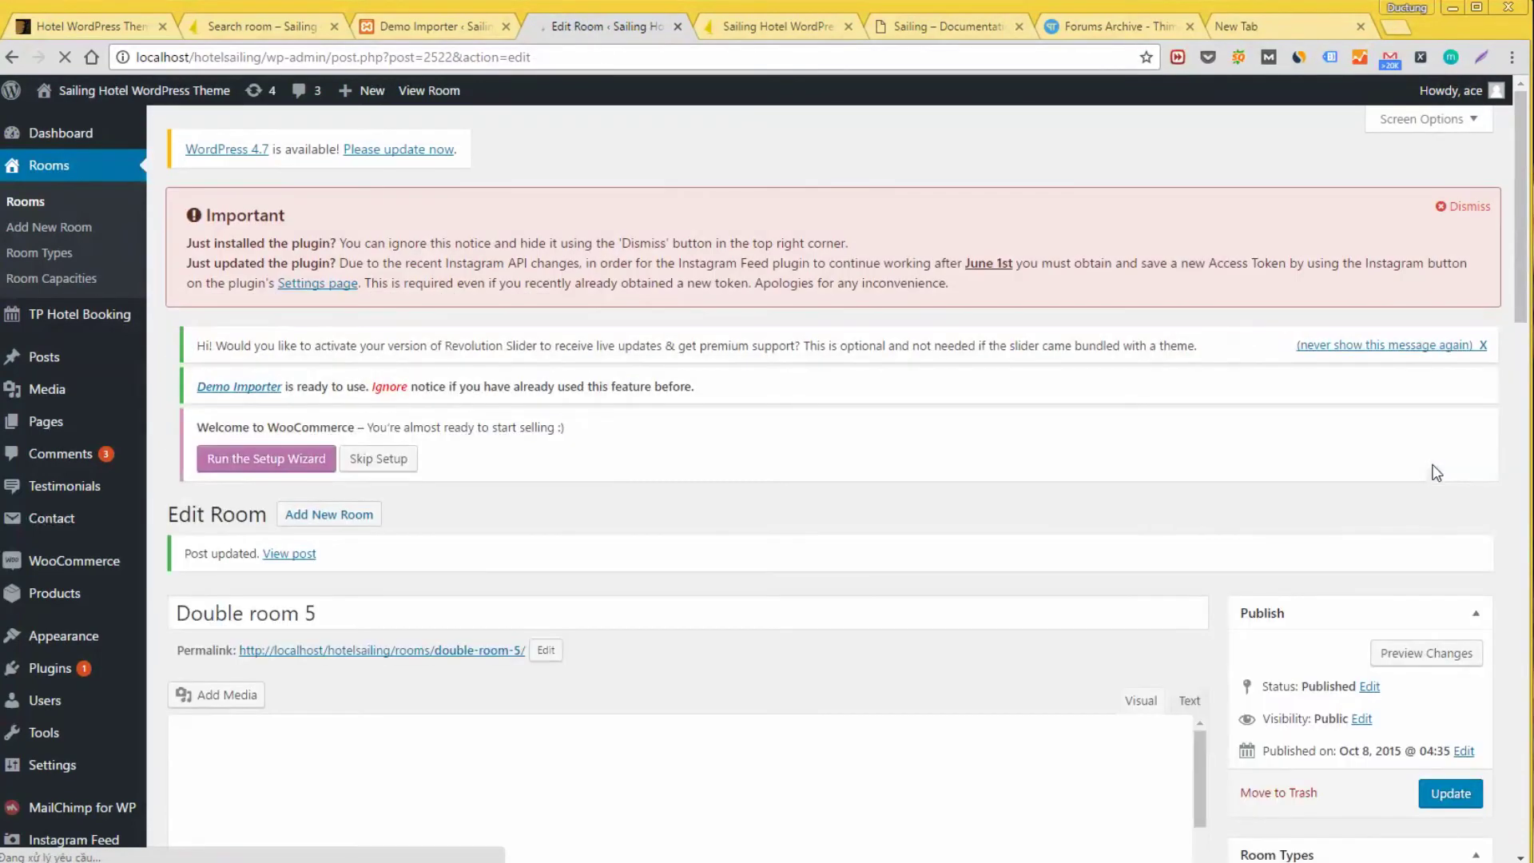
left_click(303, 567, "ctrl")
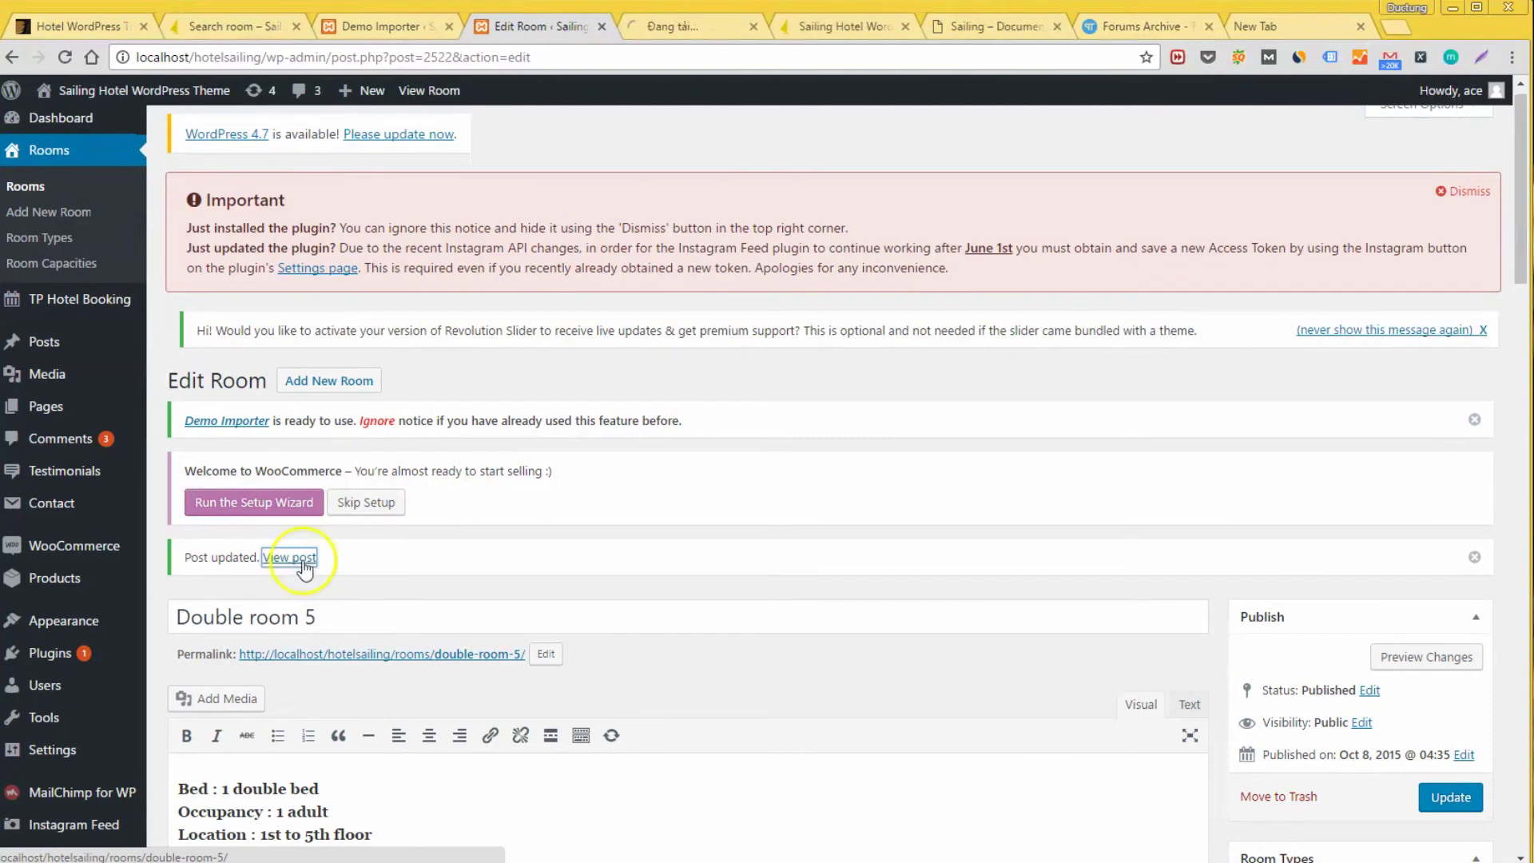
left_click(821, 31)
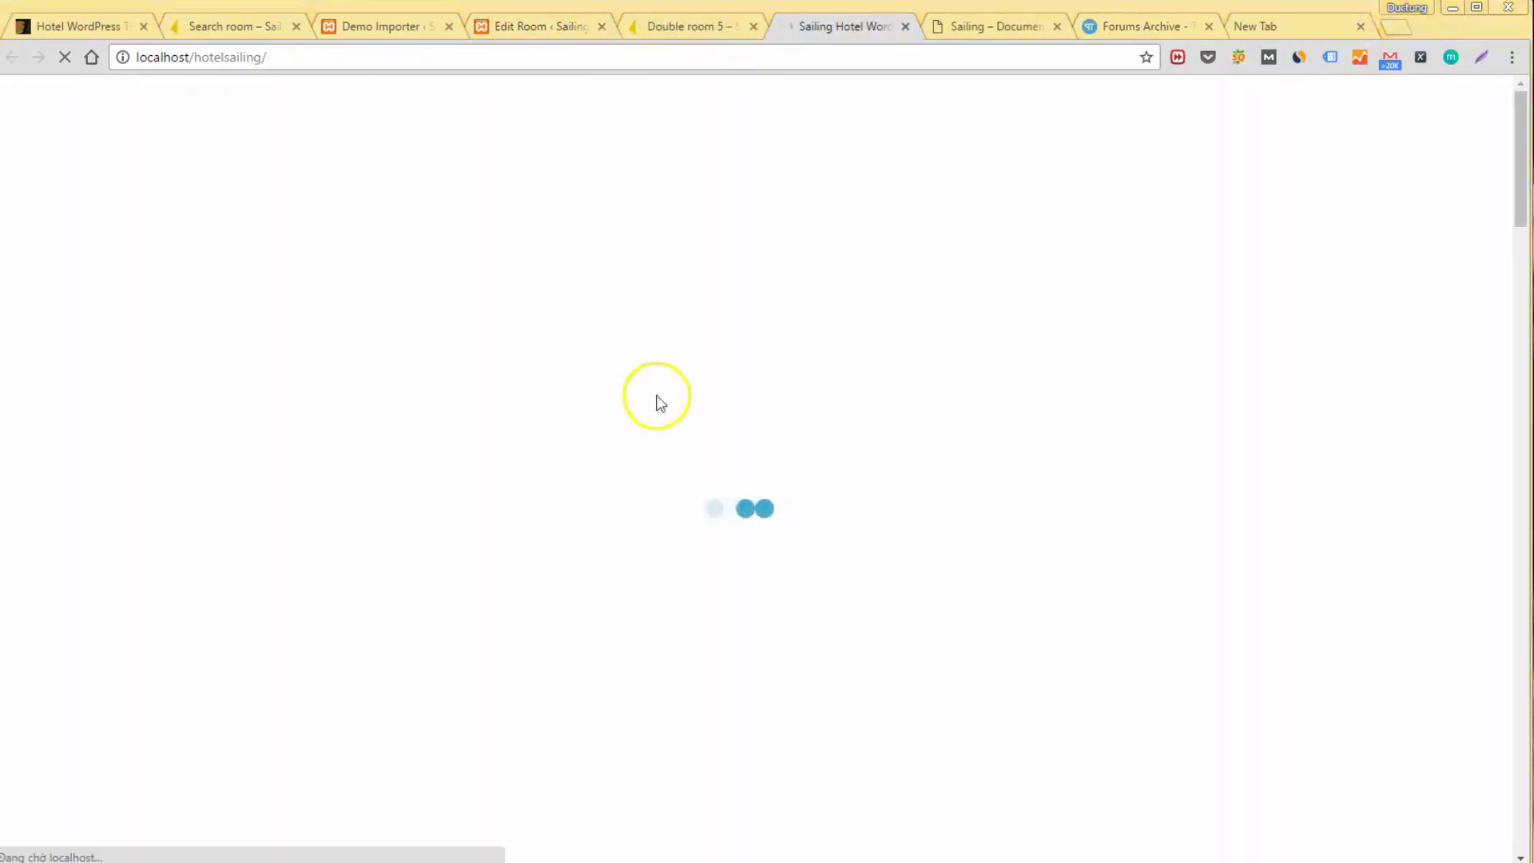
Step: Scroll the homepage to Hotel Master Rooms and confirm Double Room 5 shows the sitting-room photo
scroll(654, 430, "down", 10)
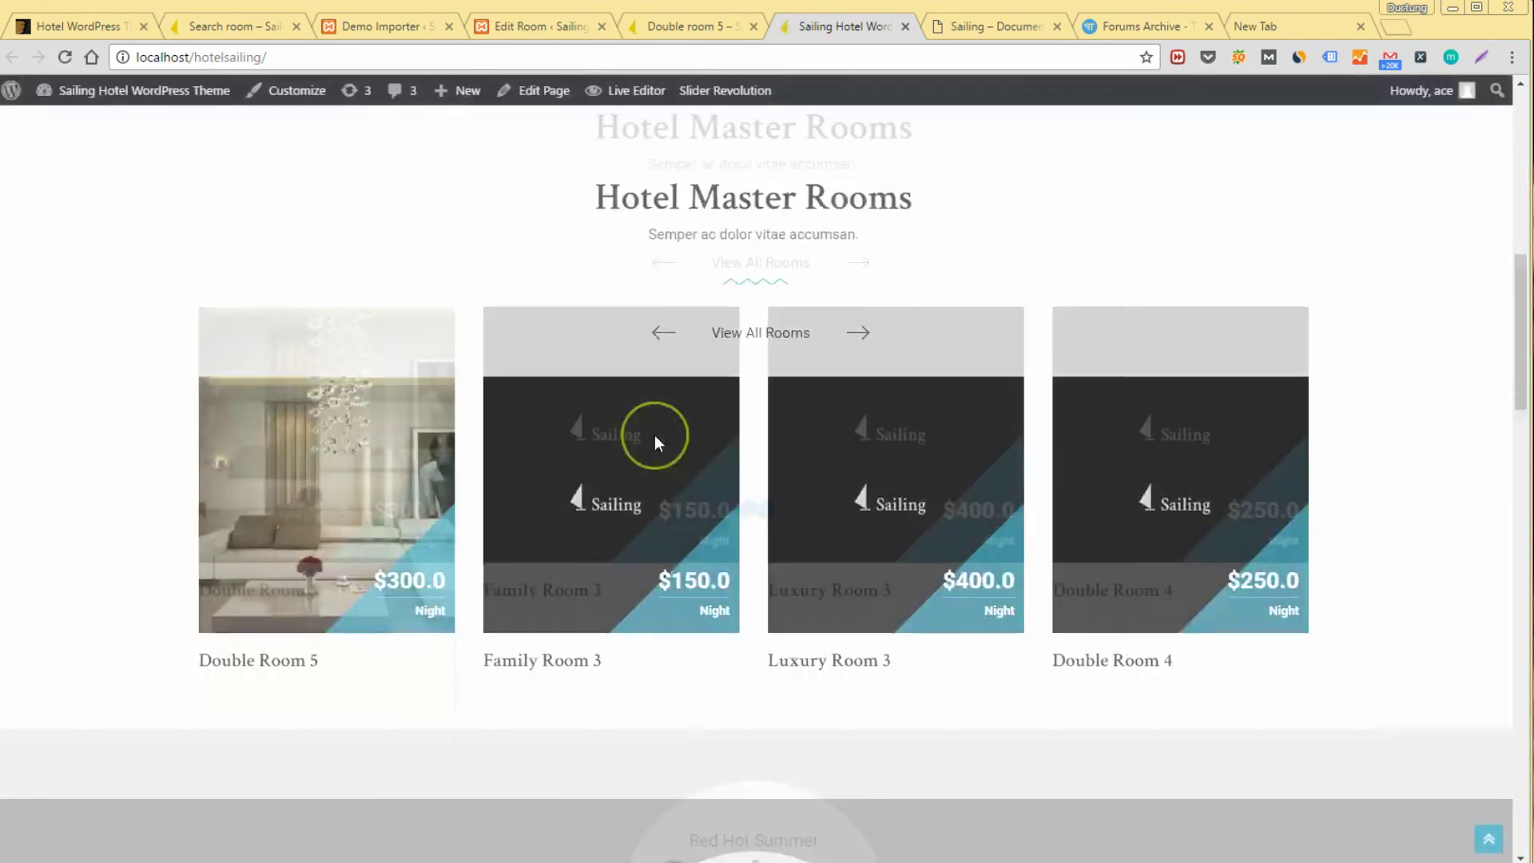
scroll(654, 443, "up", 3)
scroll(607, 447, "down", 1)
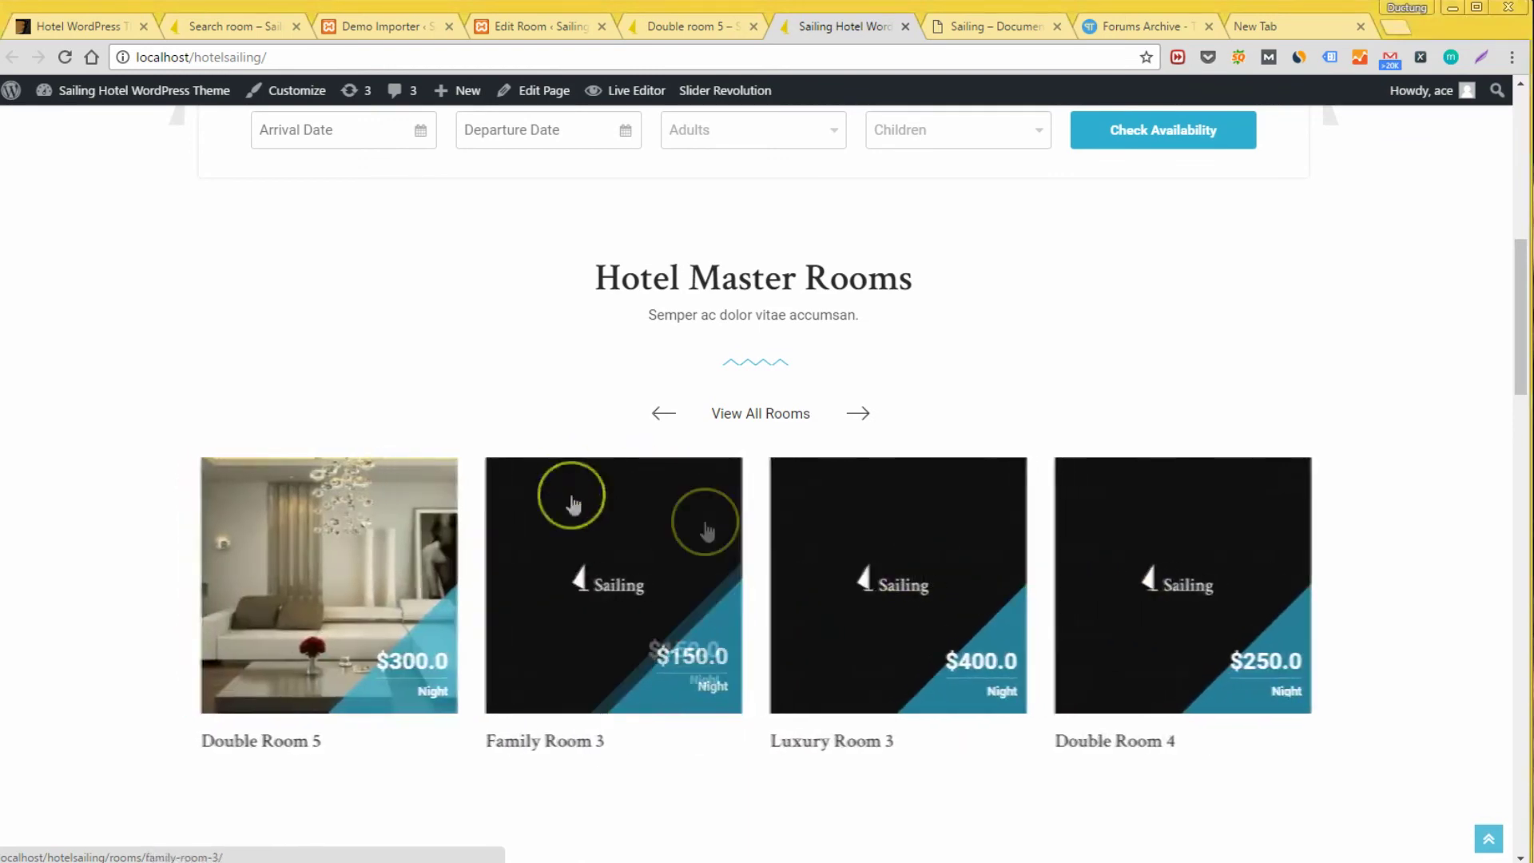
scroll(423, 660, "down", 10)
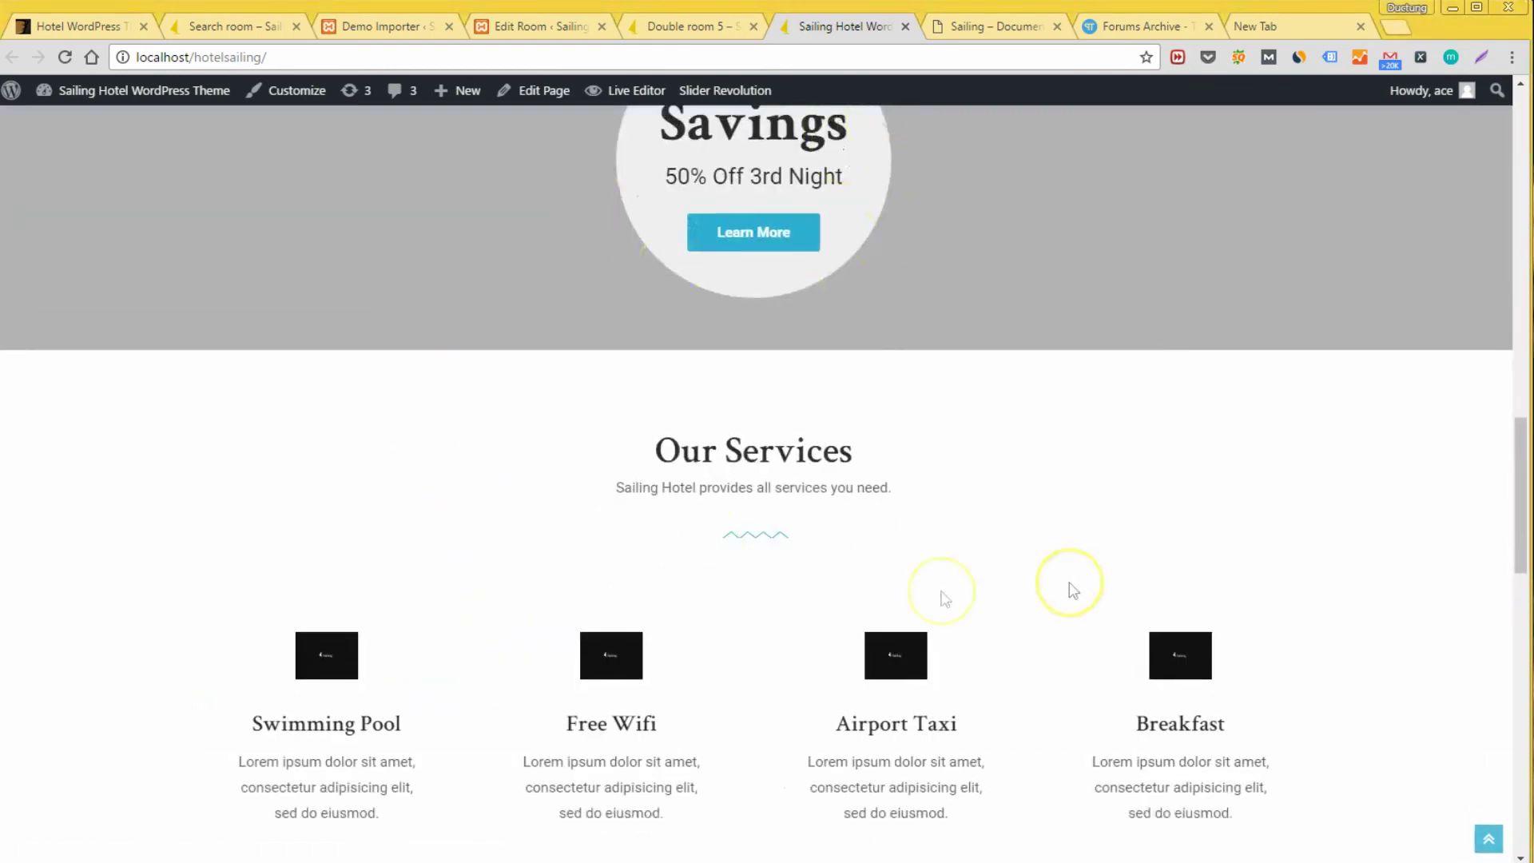
scroll(506, 387, "up", 6)
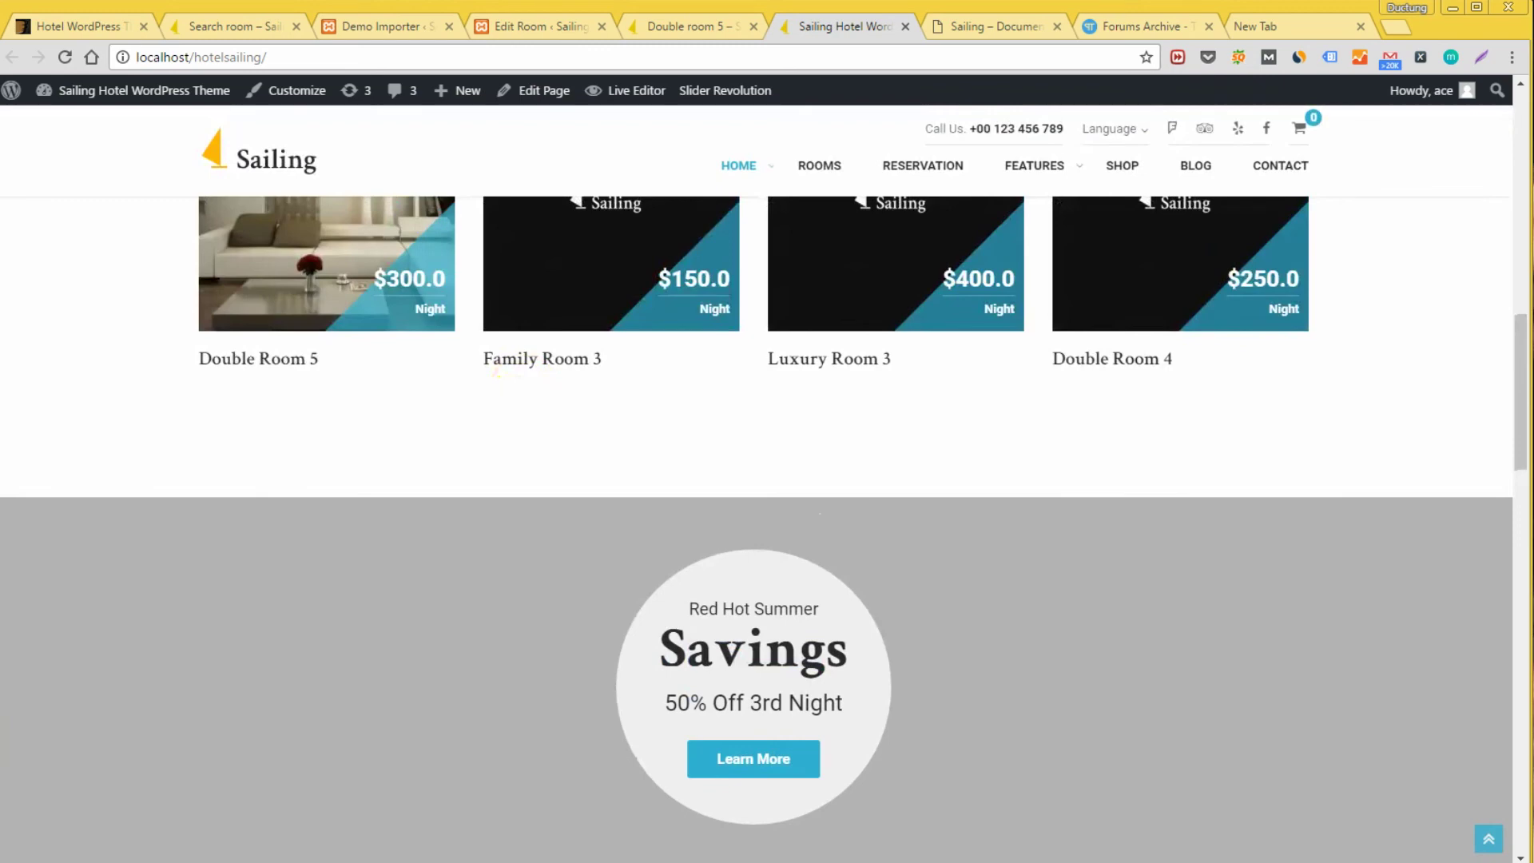
Step: In the Sailing documentation, expand System Requirements, Download, Upload, Install Theme and Import Demo Data
left_click(1015, 34)
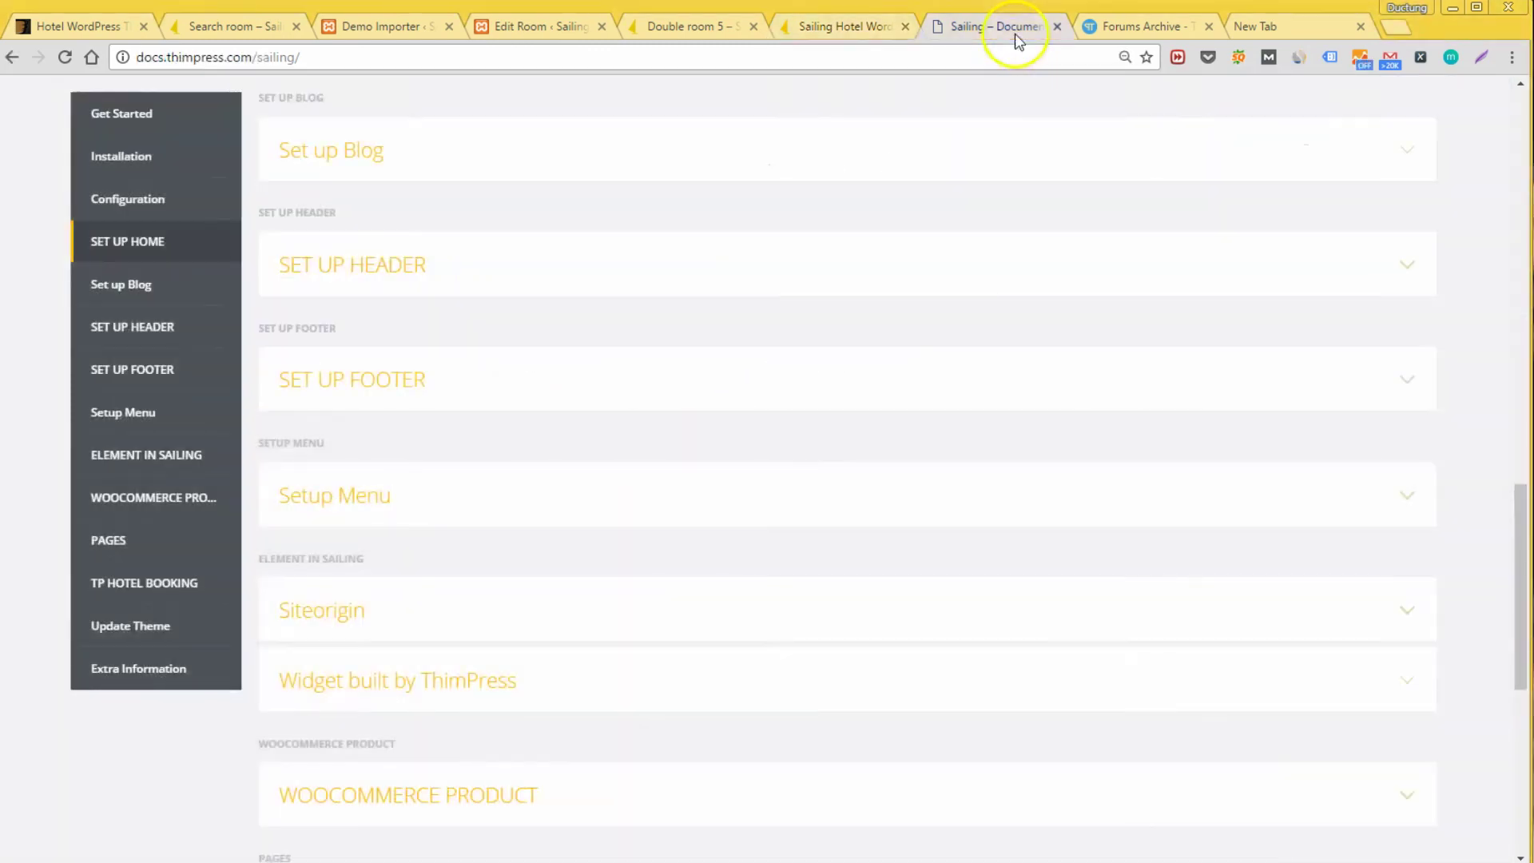
scroll(835, 304, "up", 20)
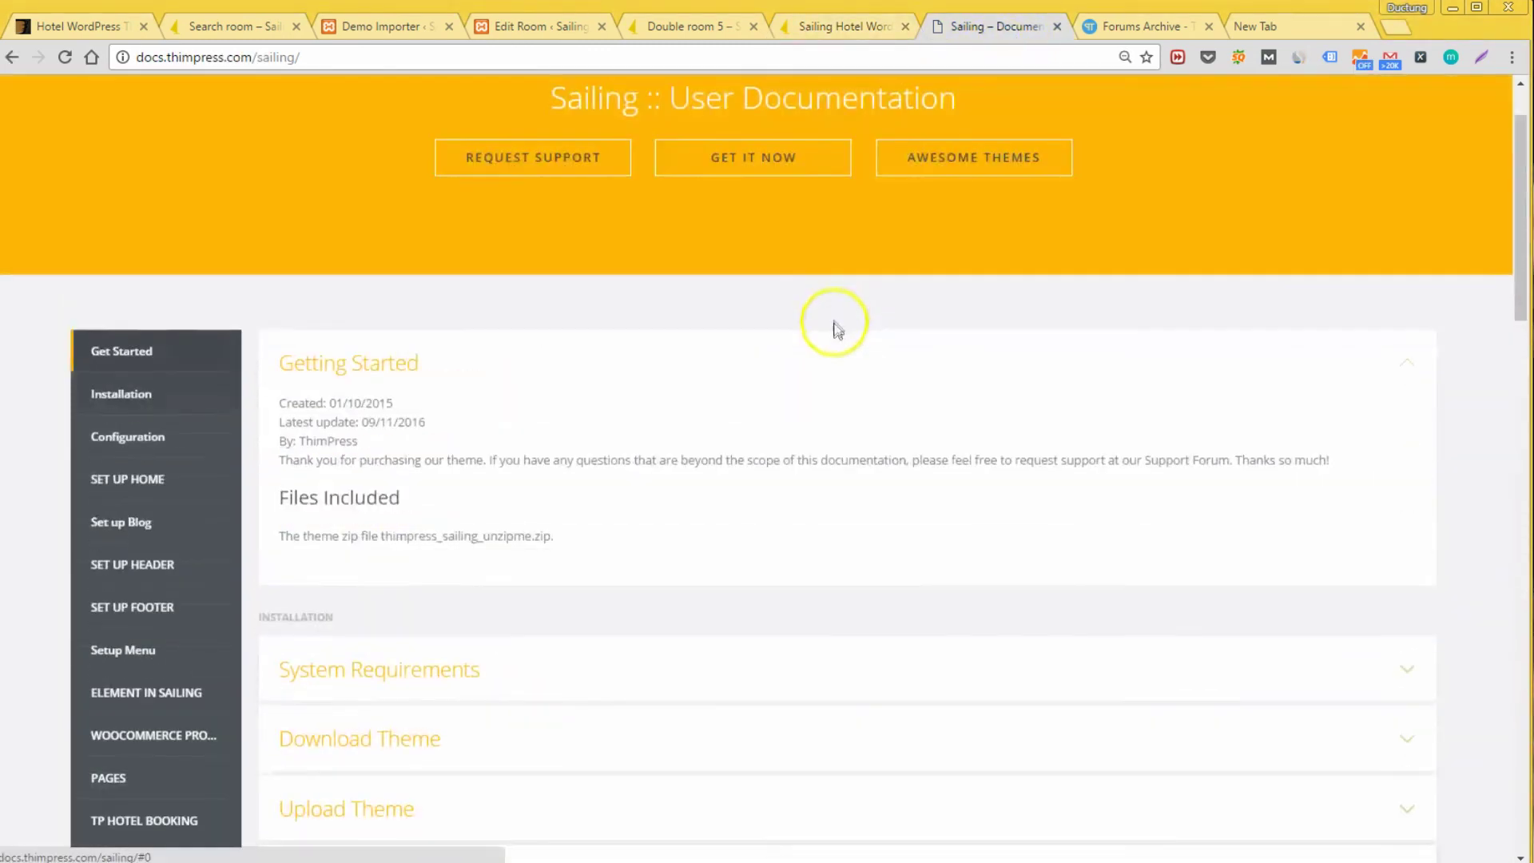
scroll(836, 327, "up", 1)
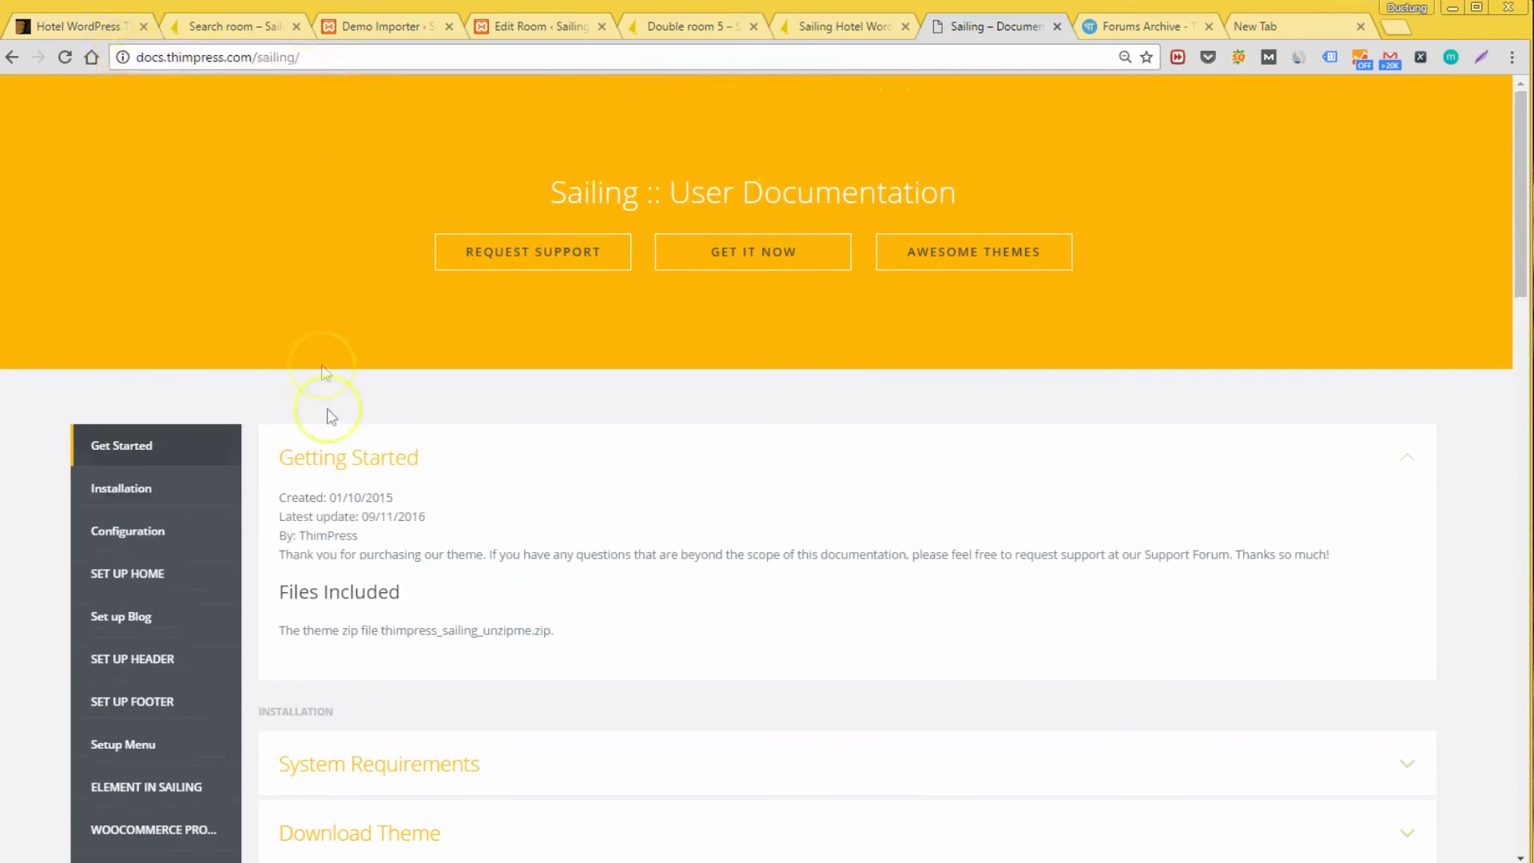
scroll(394, 294, "down", 3)
left_click(394, 266)
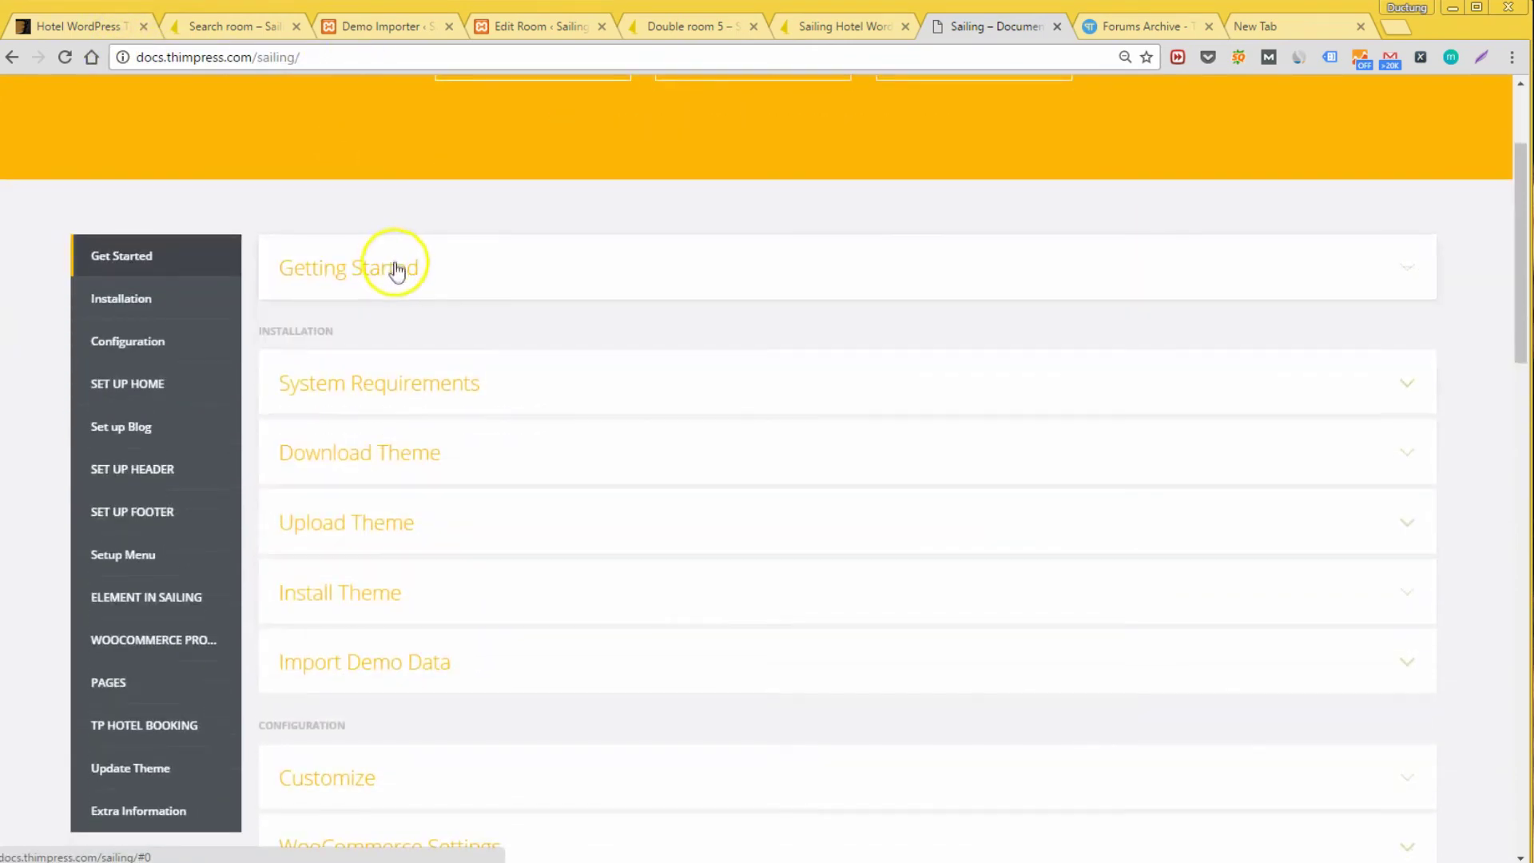
left_click(394, 264)
left_click(391, 563)
scroll(428, 486, "down", 4)
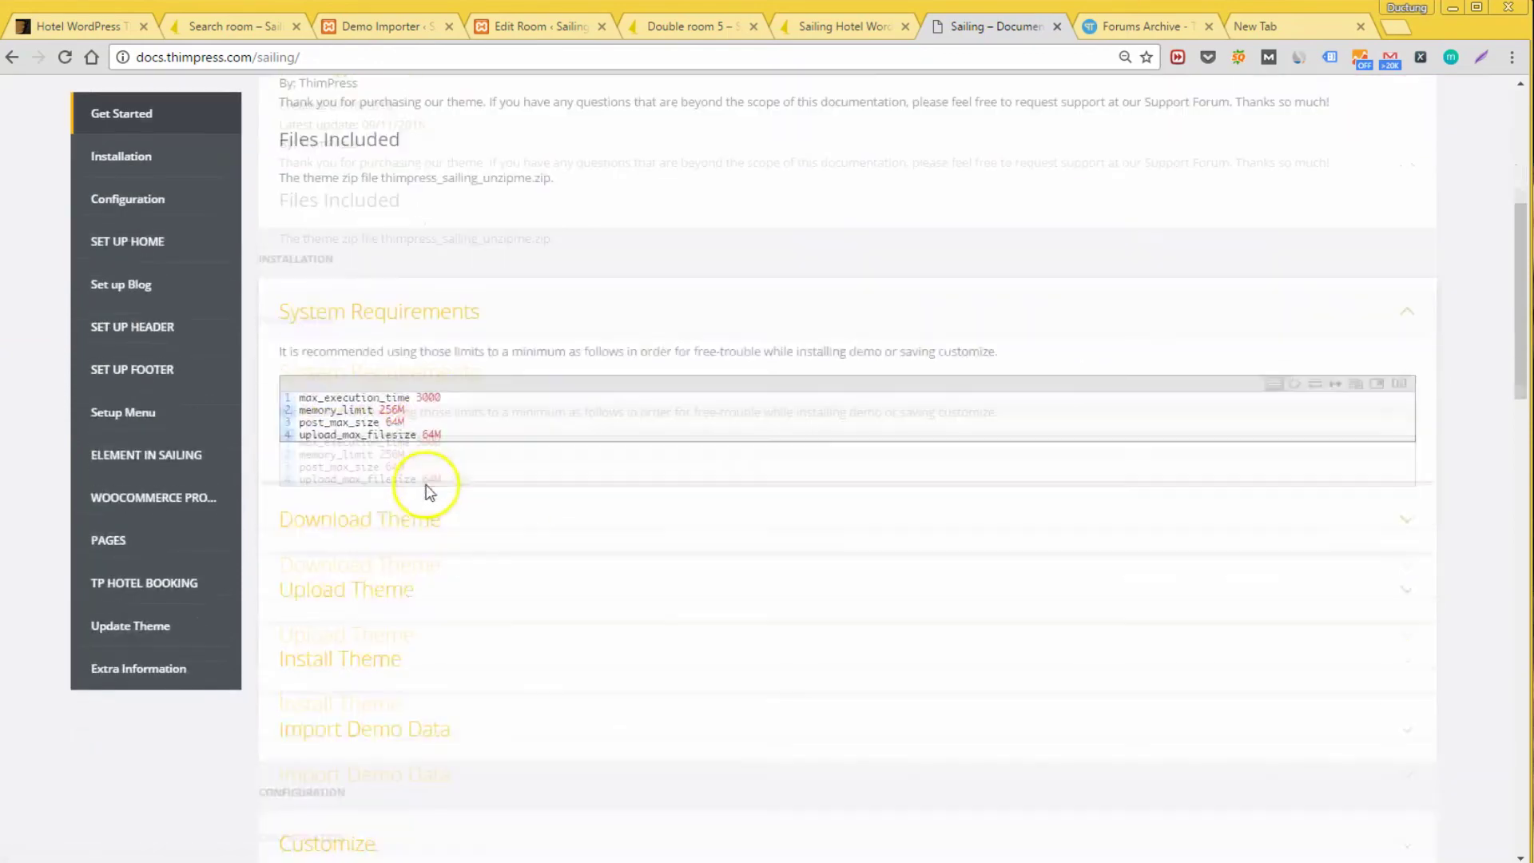
left_click(427, 492)
scroll(428, 455, "down", 3)
left_click(429, 453)
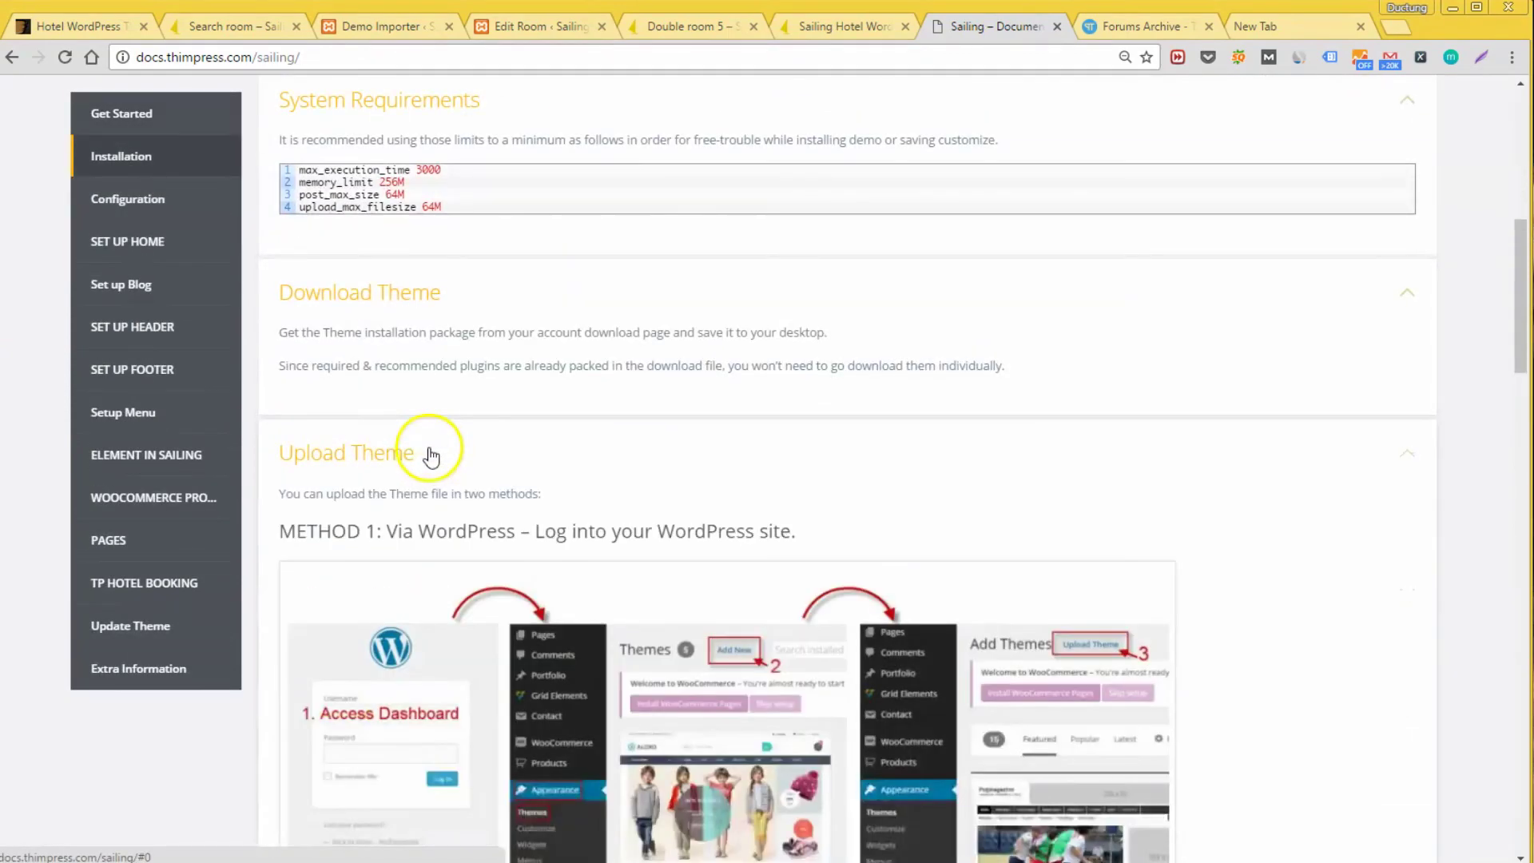
scroll(435, 517, "down", 7)
scroll(436, 517, "down", 20)
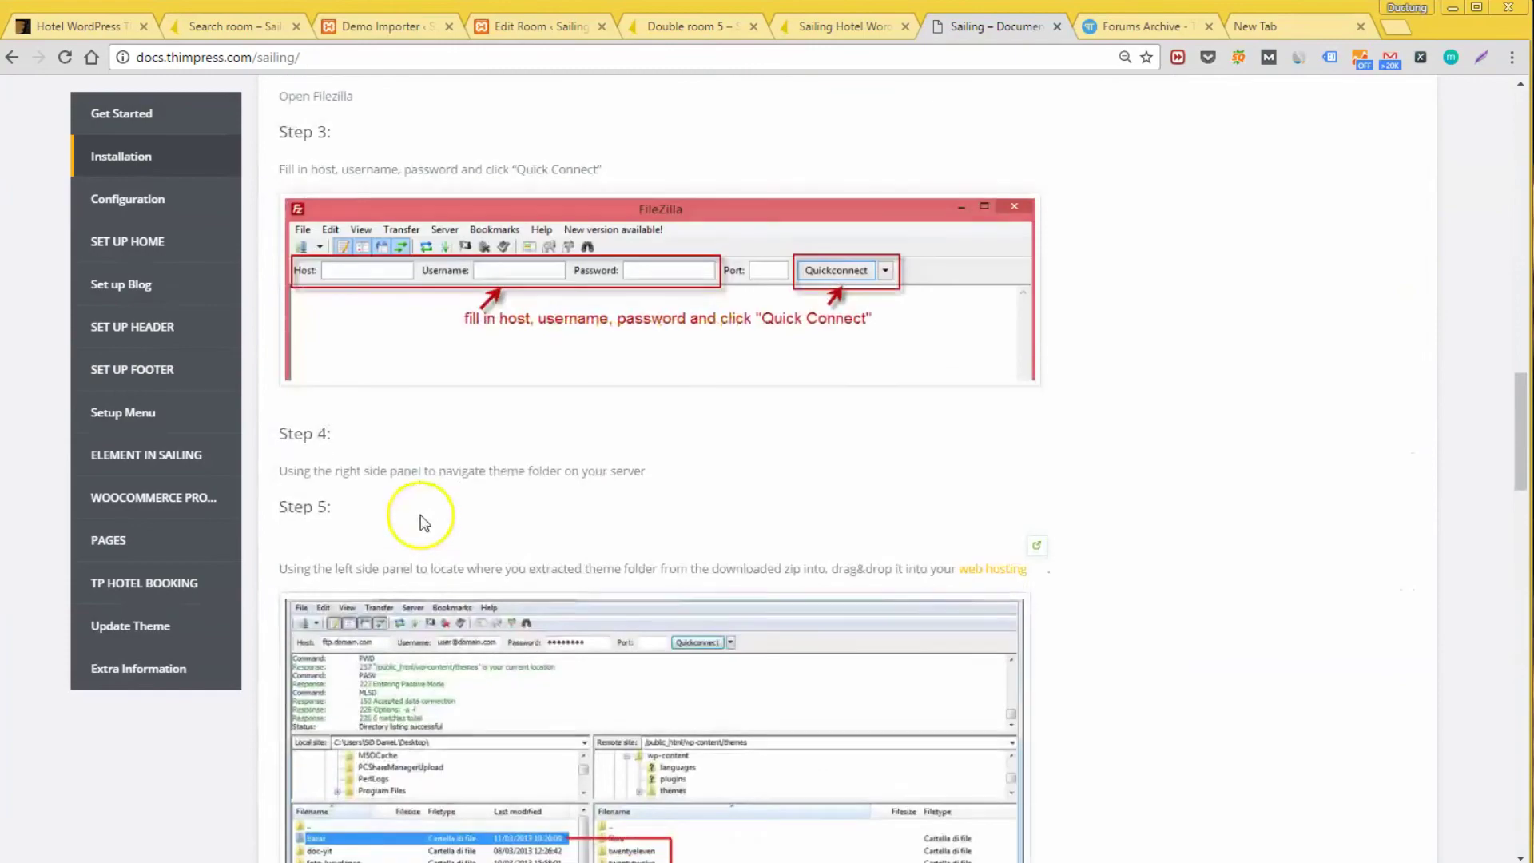
left_click(416, 402)
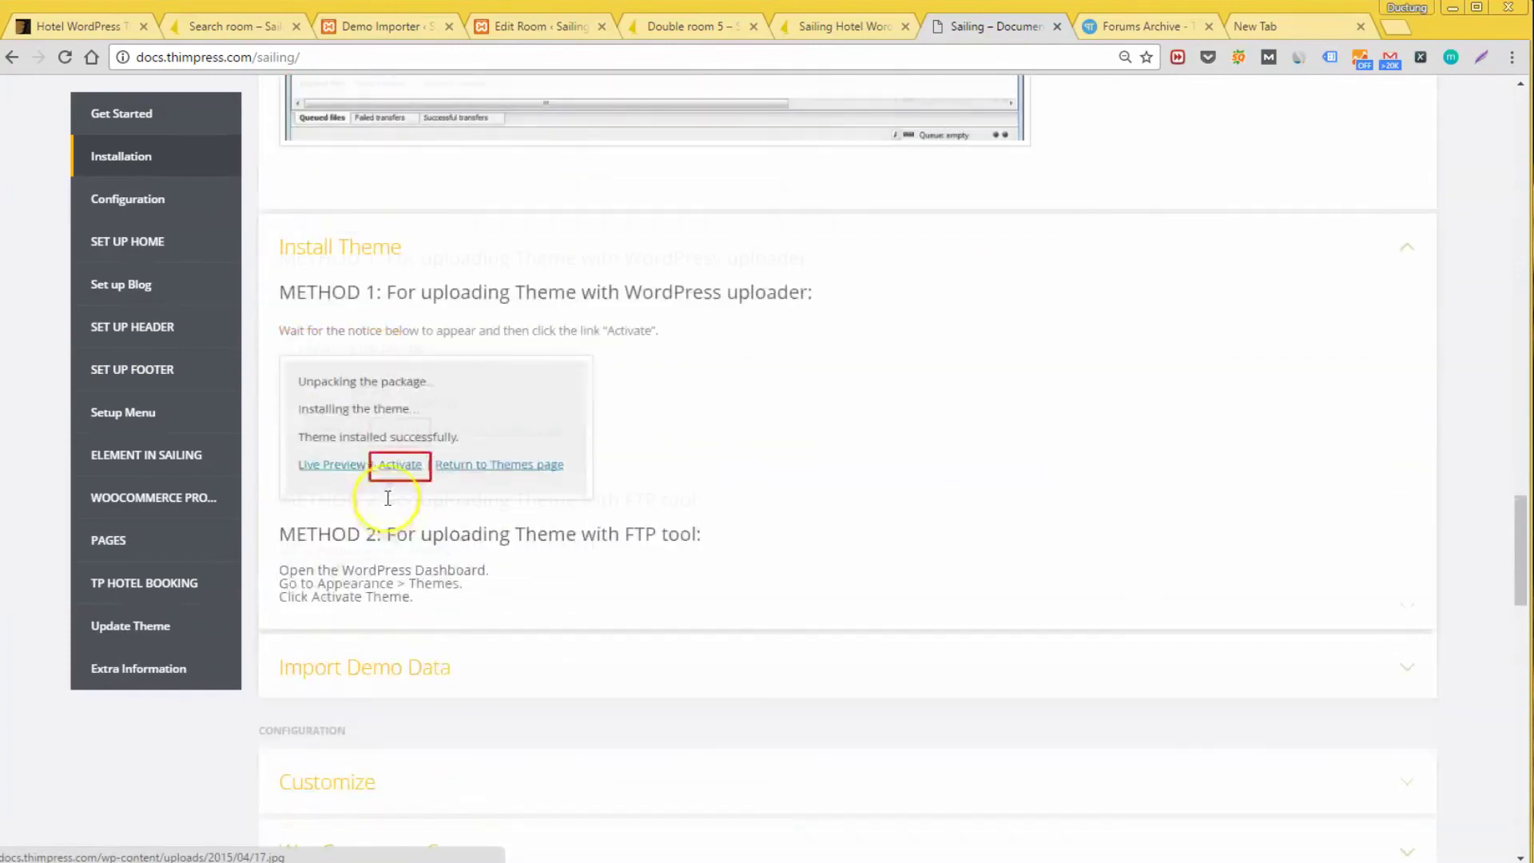
scroll(395, 479, "down", 3)
left_click(395, 479)
Step: Read the demo import instructions, including the MailChimp form and Row Bottom Margin notes
scroll(402, 477, "down", 4)
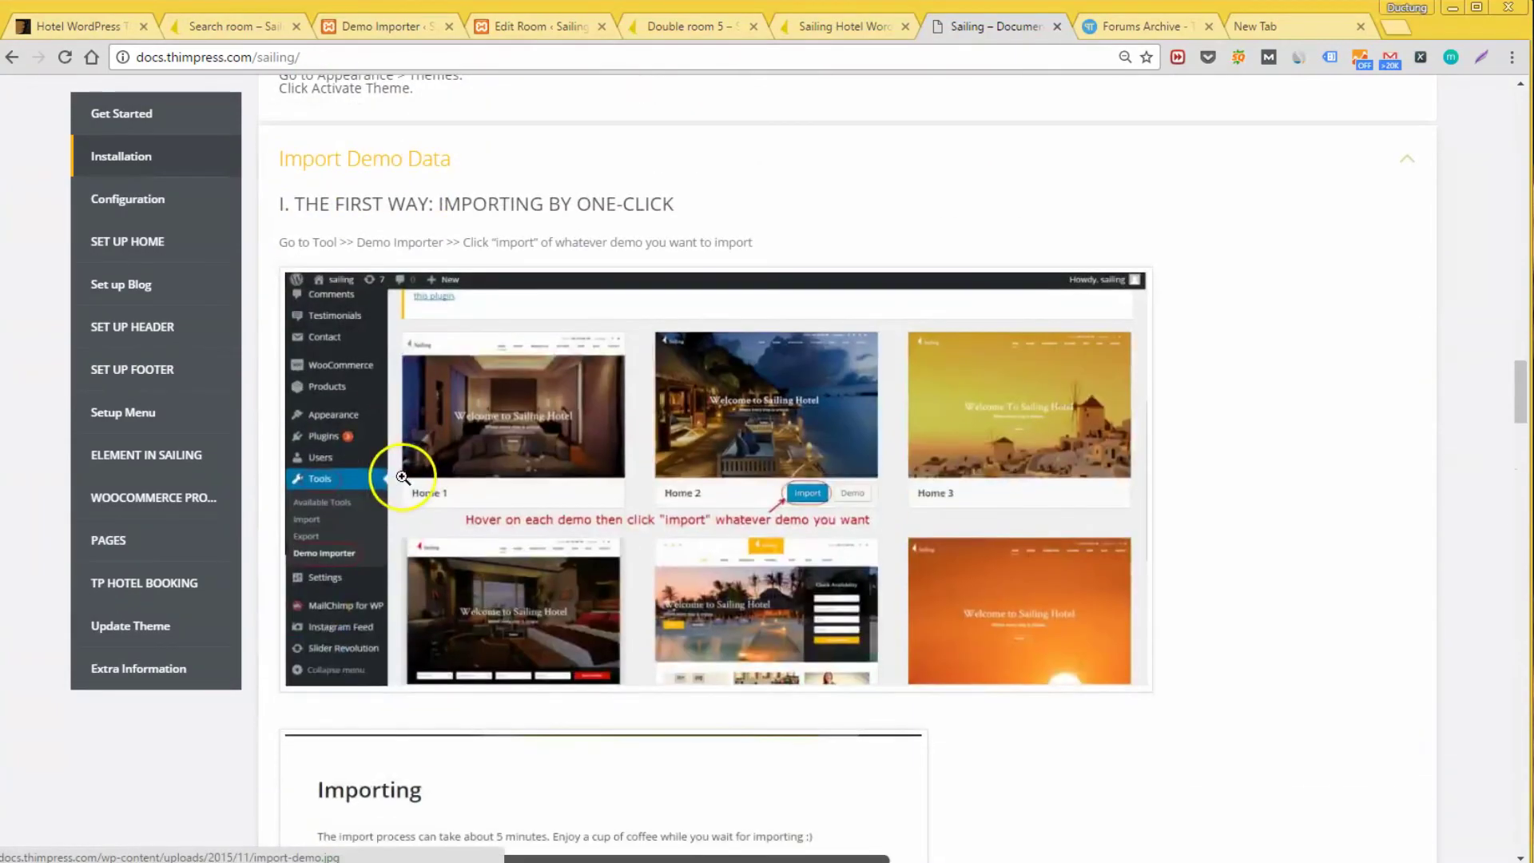
scroll(402, 478, "down", 1)
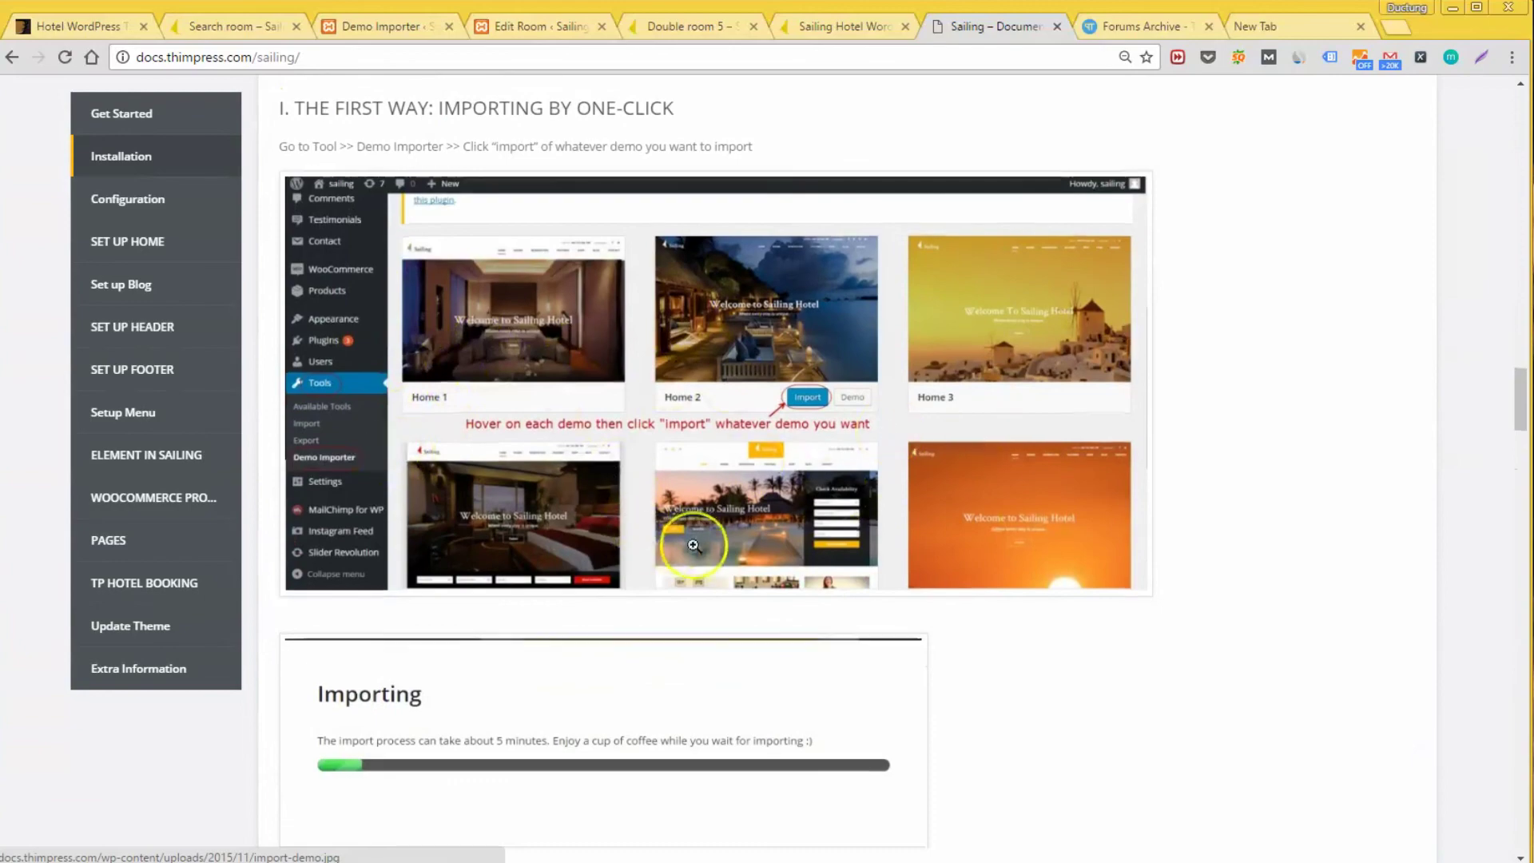
scroll(506, 469, "down", 4)
scroll(475, 493, "down", 4)
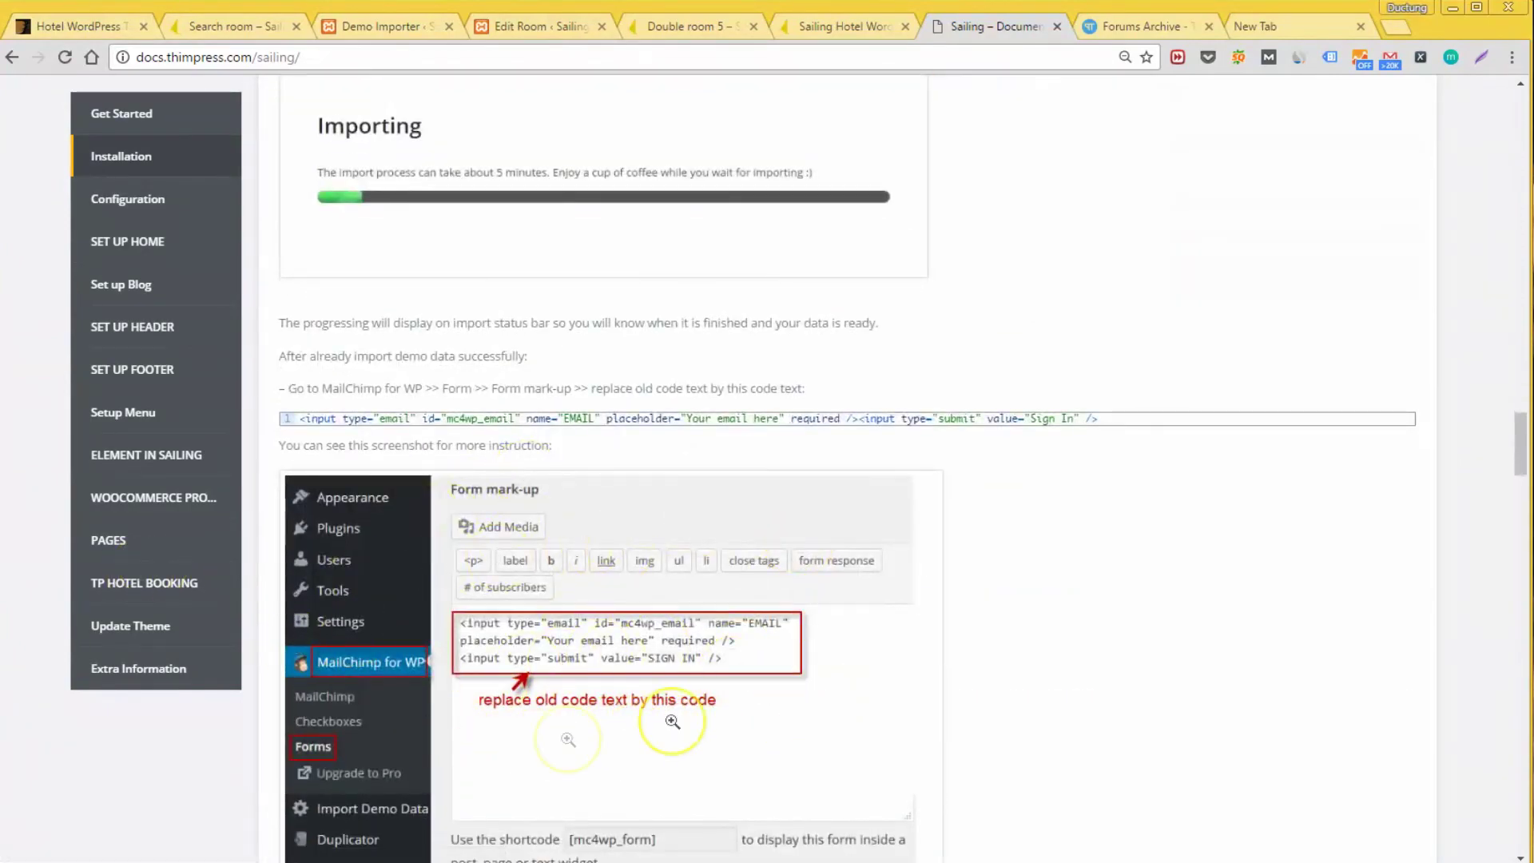
scroll(565, 644, "down", 1)
left_click_drag(302, 344, 400, 351)
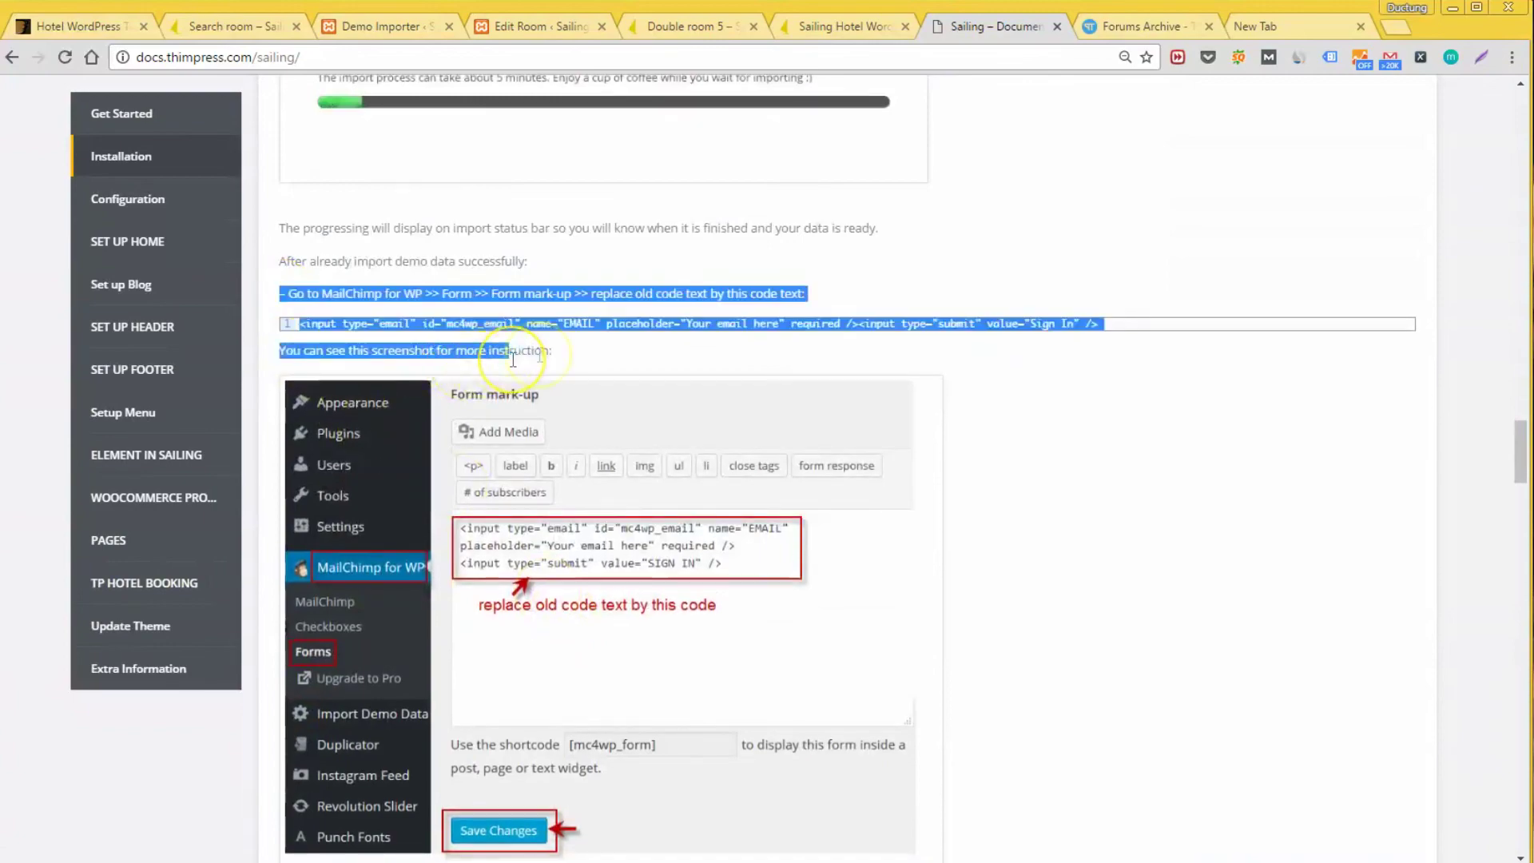
left_click_drag(588, 352, 258, 226)
left_click(258, 226)
scroll(274, 333, "down", 5)
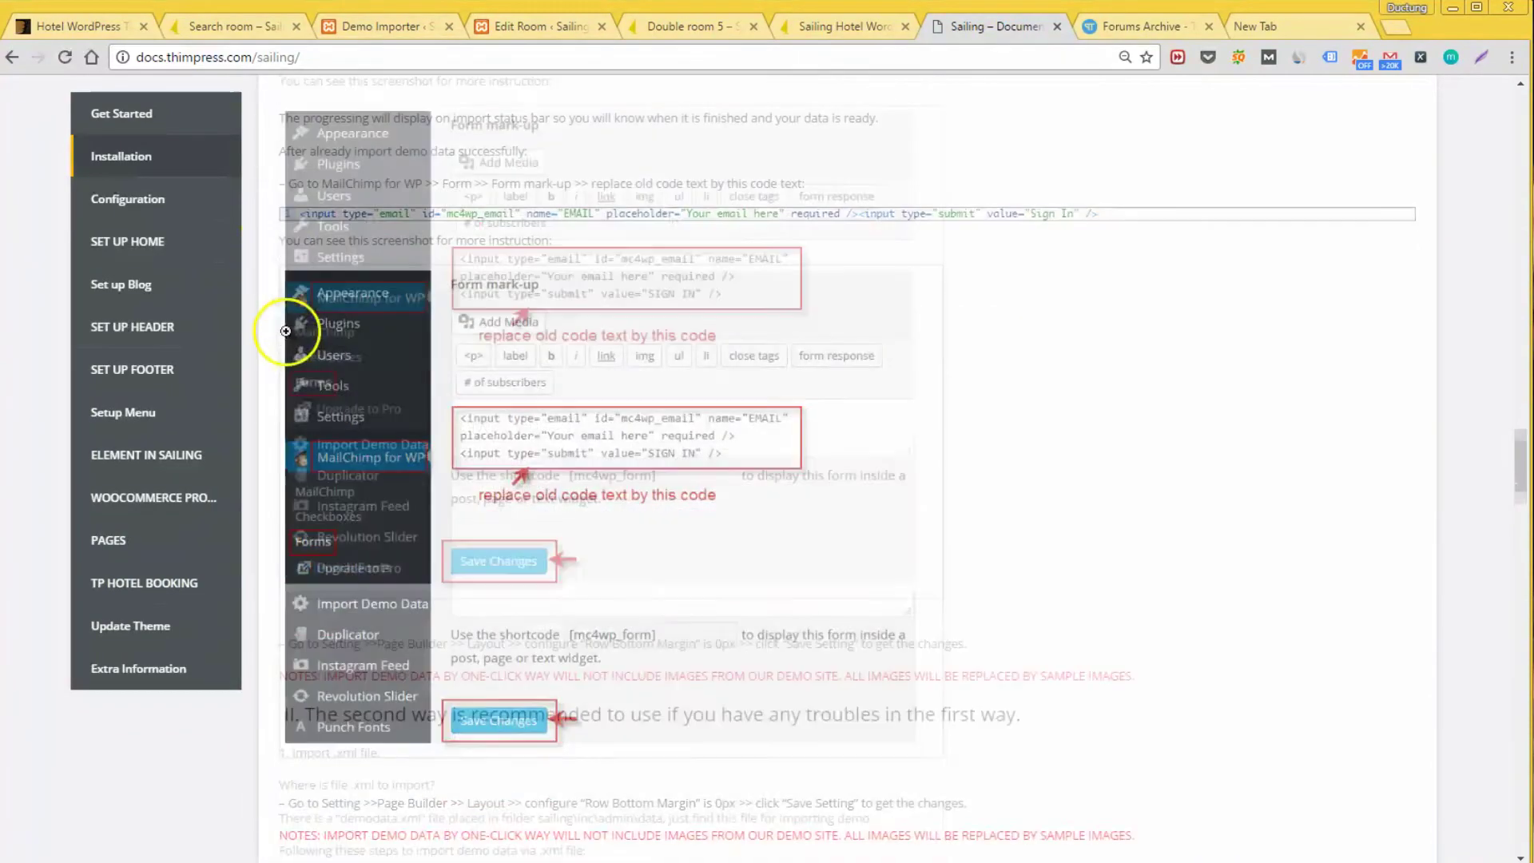
left_click_drag(290, 440, 1071, 448)
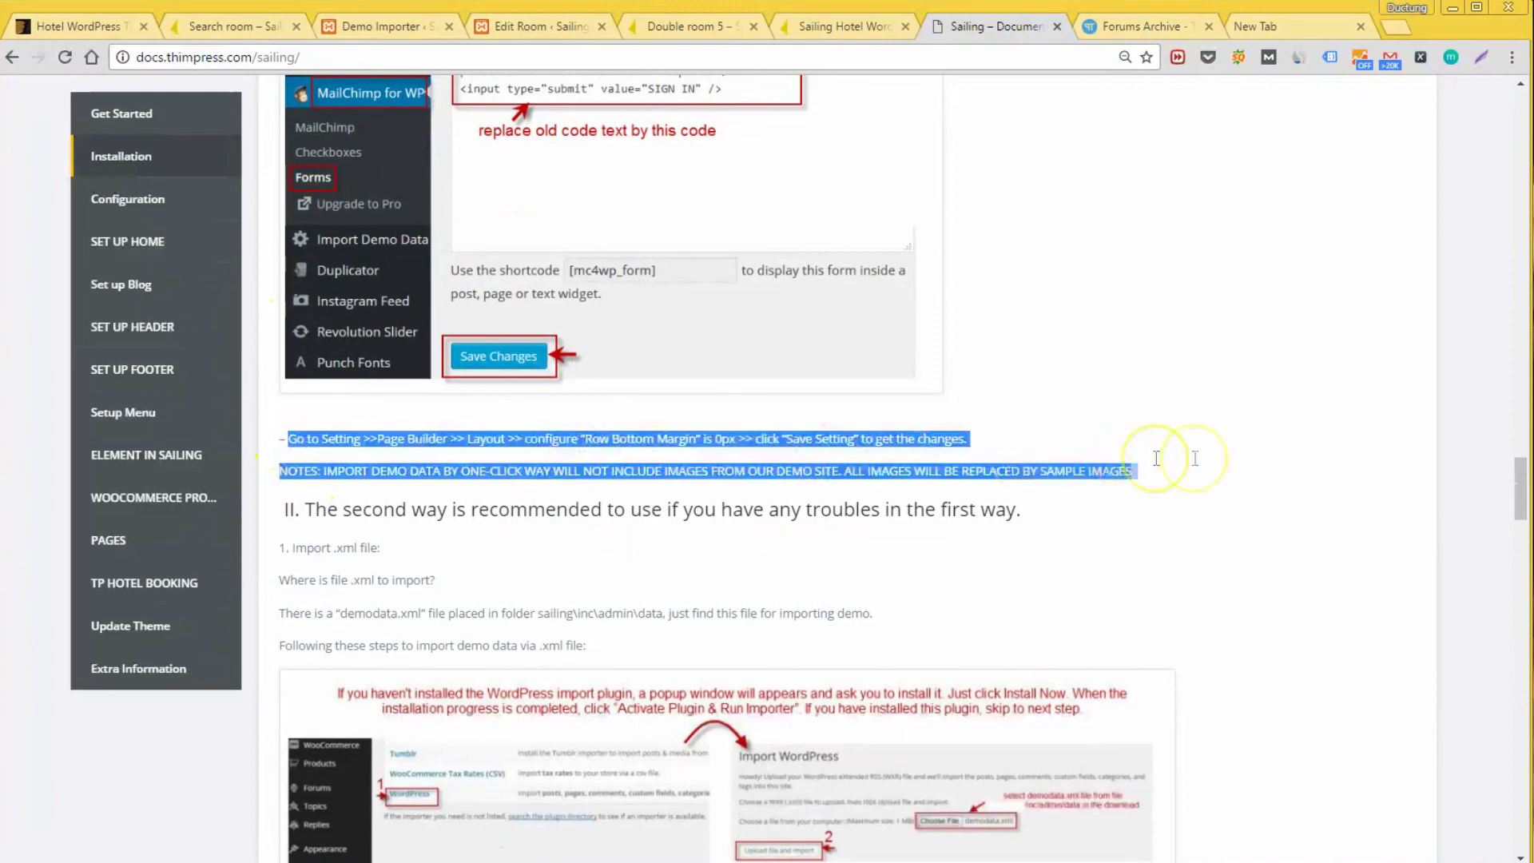
left_click(1075, 468)
Step: Scroll down to Configuration and expand the Customize section
scroll(1075, 471, "down", 12)
scroll(1135, 492, "down", 20)
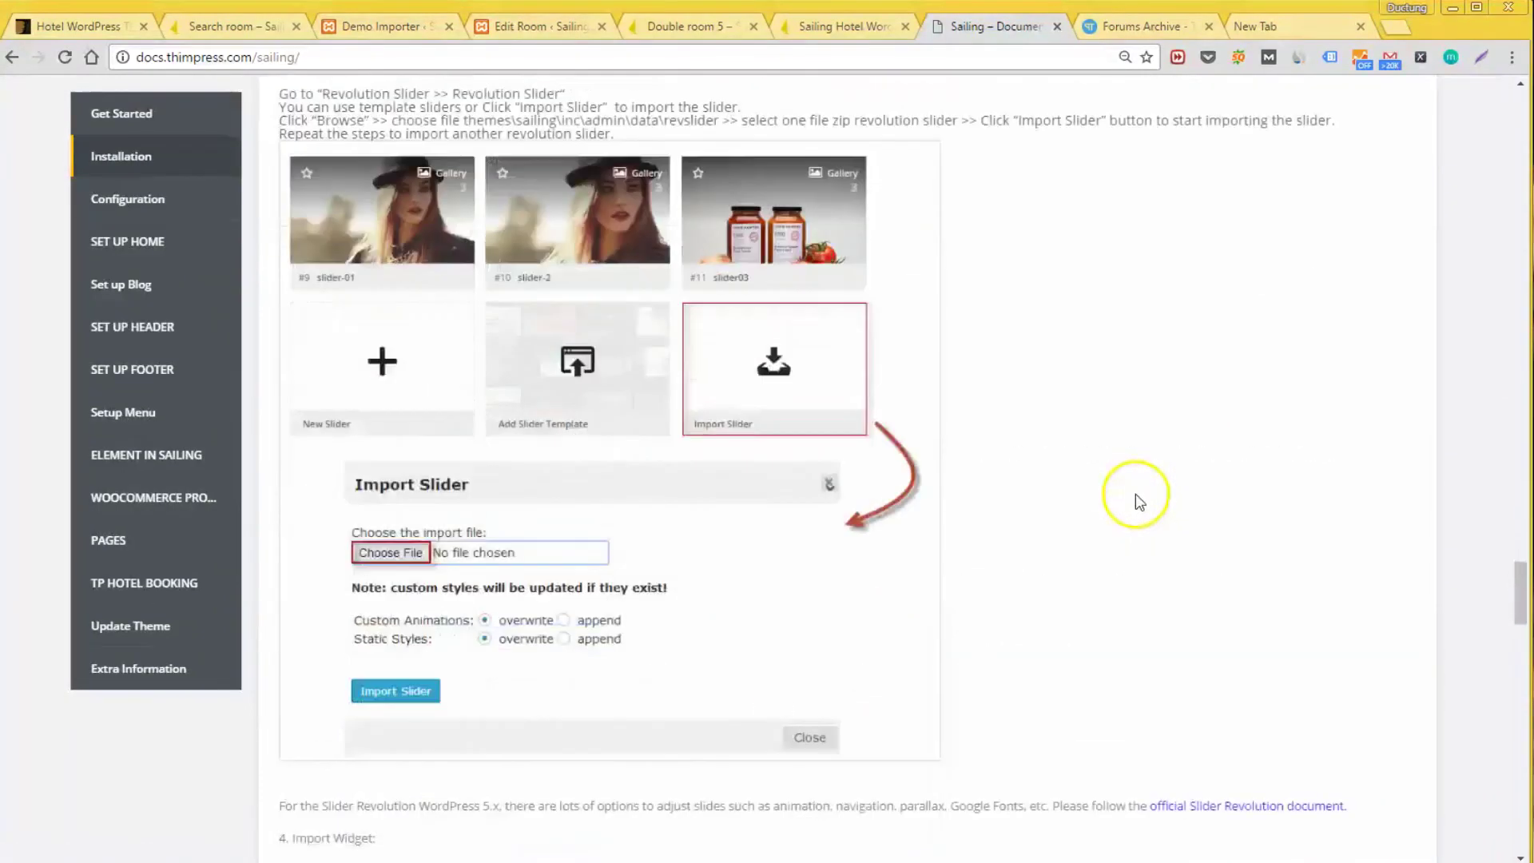
scroll(1118, 496, "down", 4)
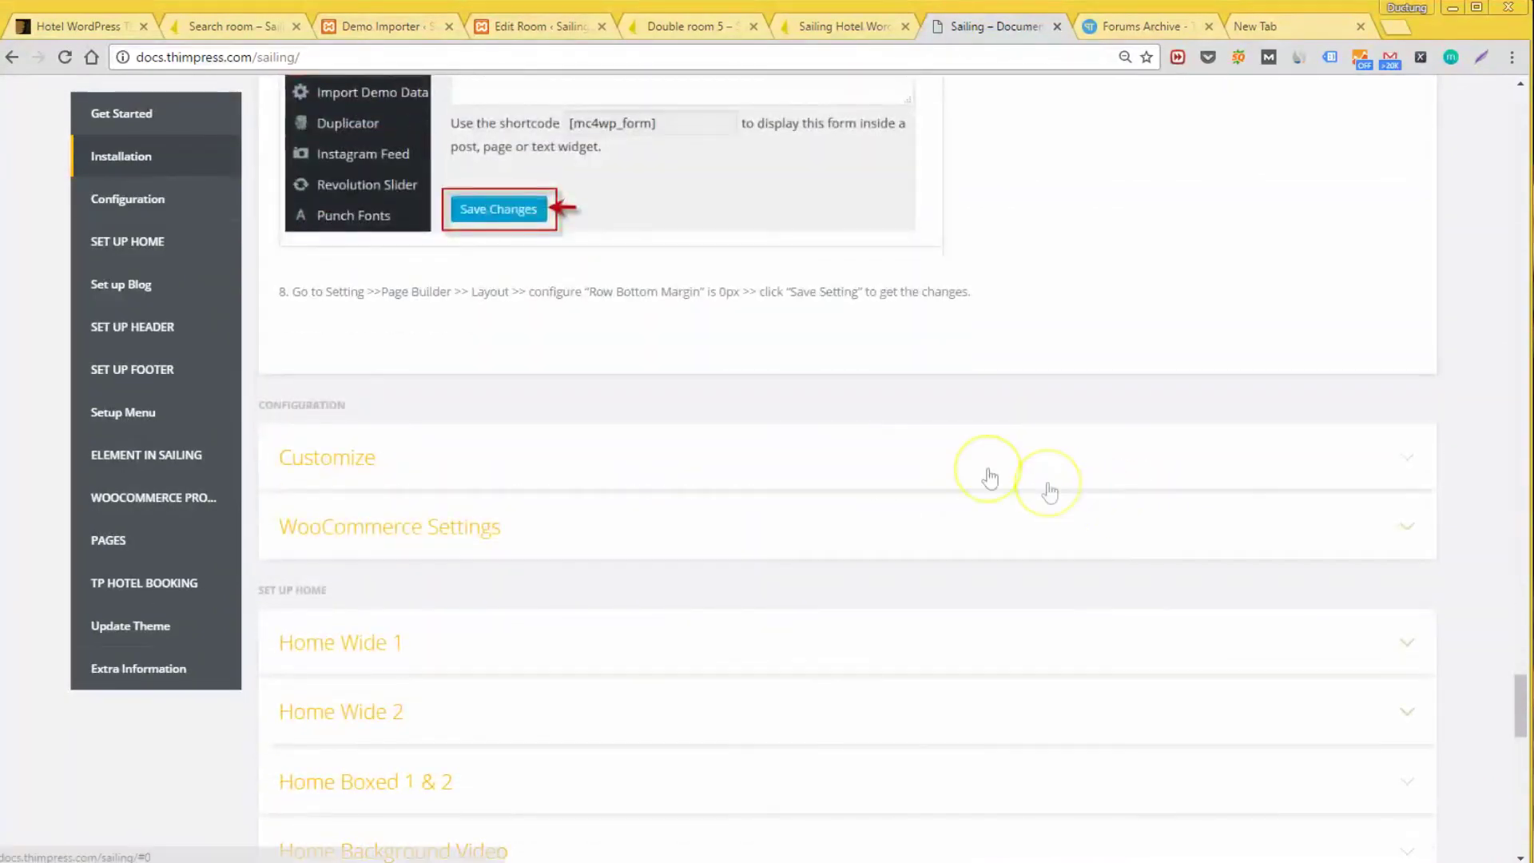
left_click(884, 454)
scroll(847, 480, "down", 4)
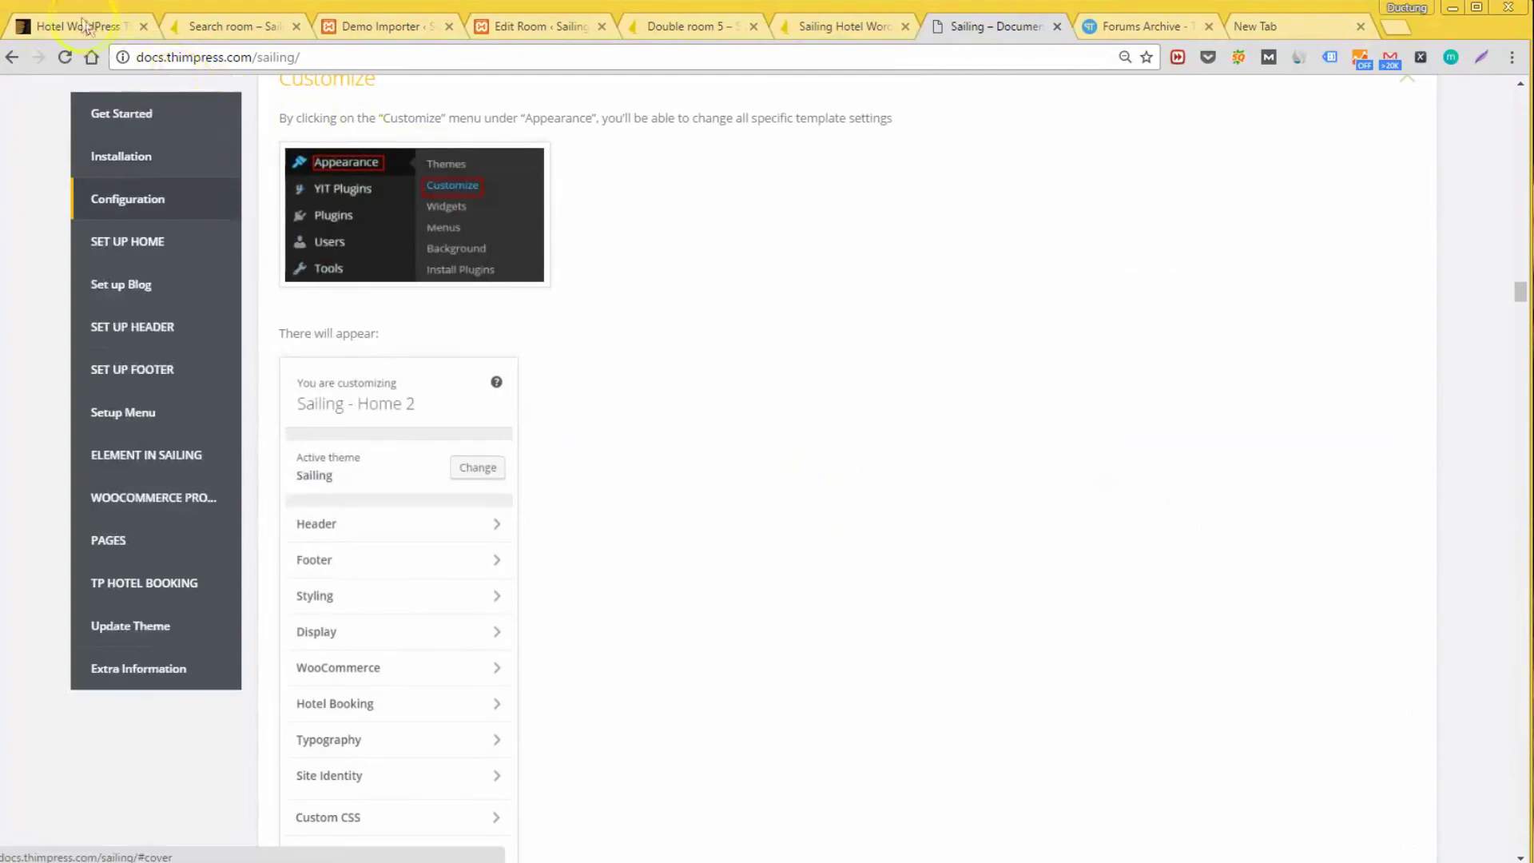